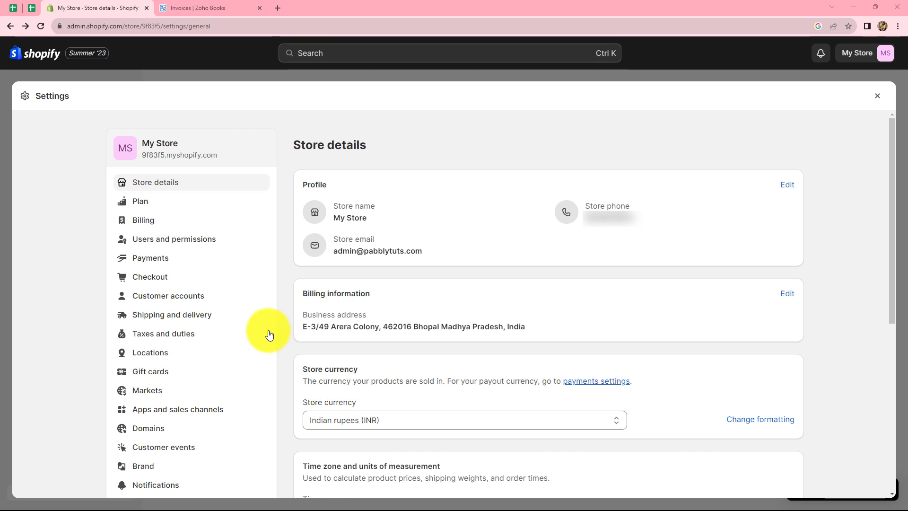
- Switch to the browser tab showing the Zoho Books invoice list
left_click(202, 11)
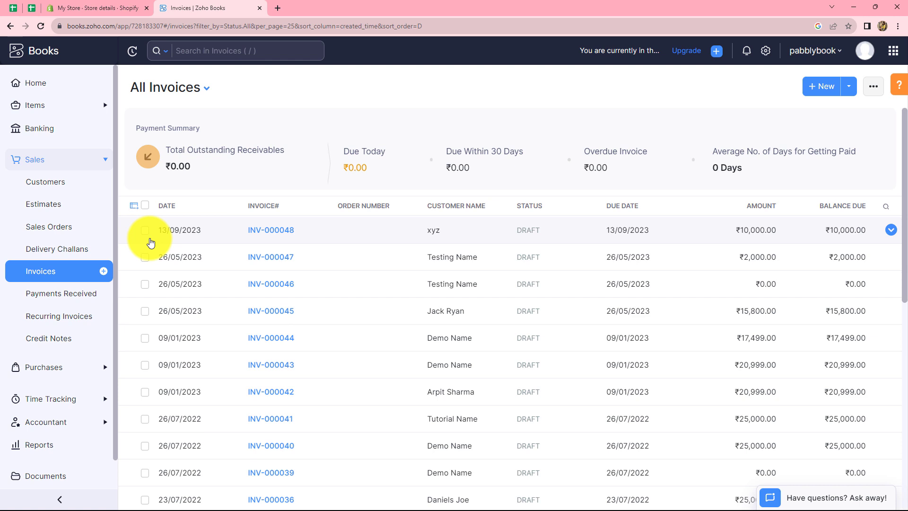
- Load the Pabbly Connect website in a new tab, sign in, and launch Pabbly Connect
left_click(277, 8)
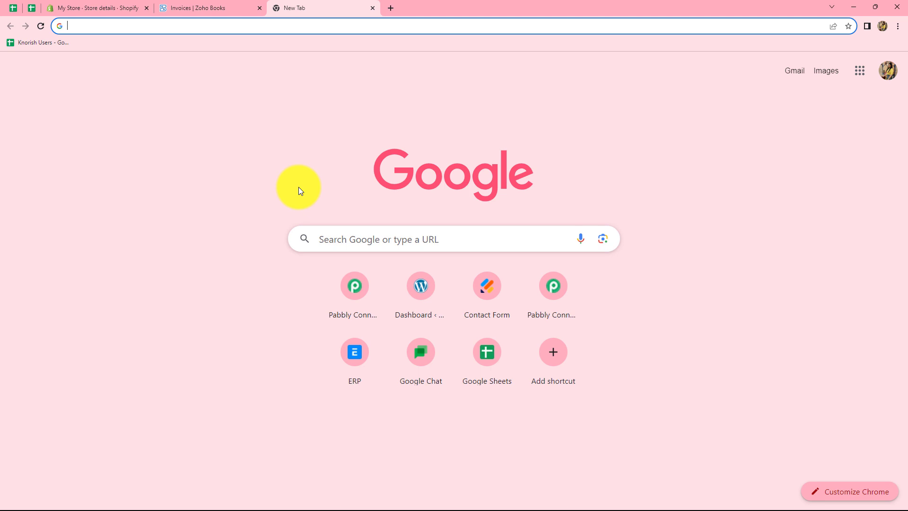
type("pa")
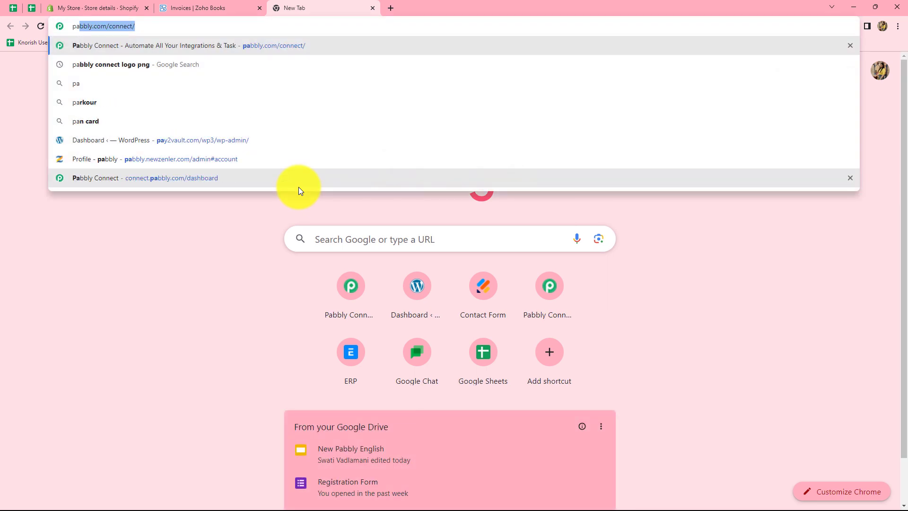
key("Return")
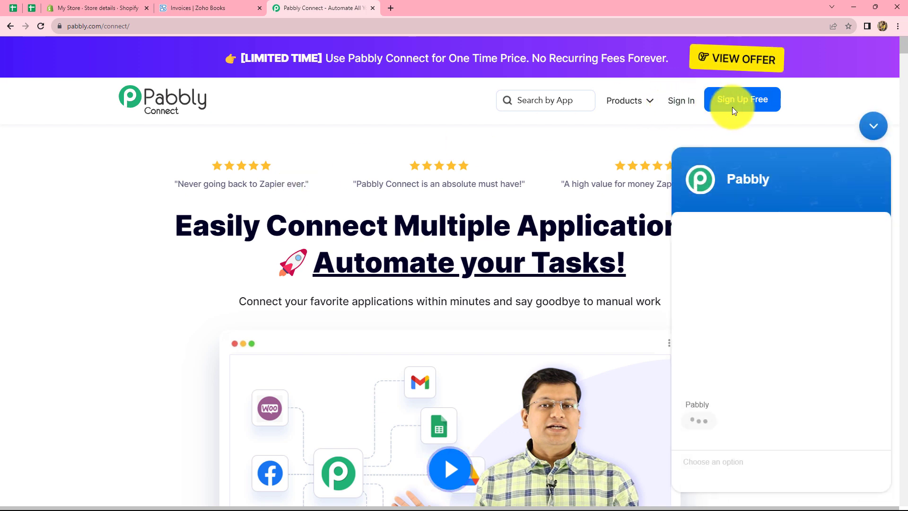
left_click(873, 126)
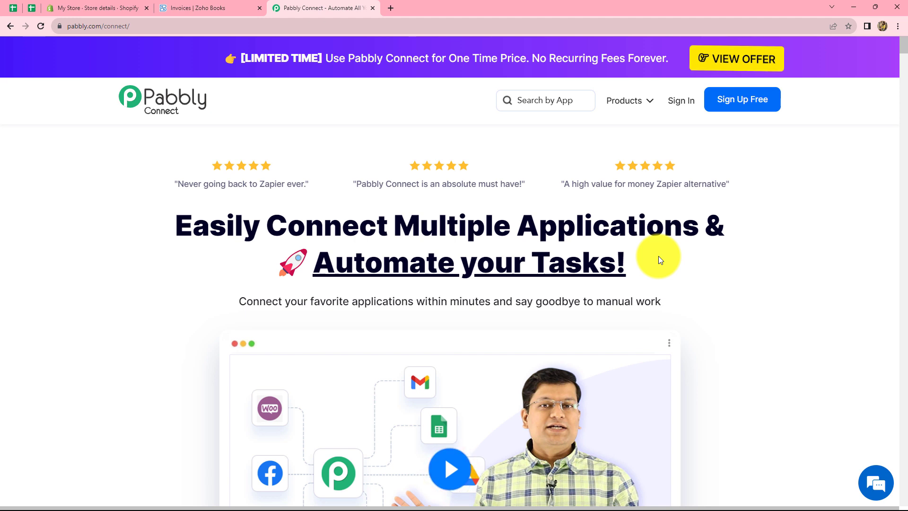
left_click(680, 109)
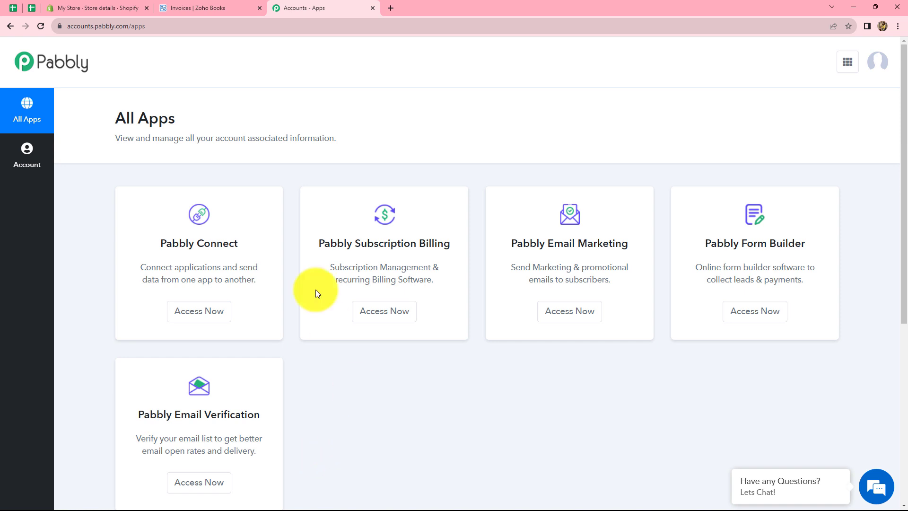
left_click(187, 318)
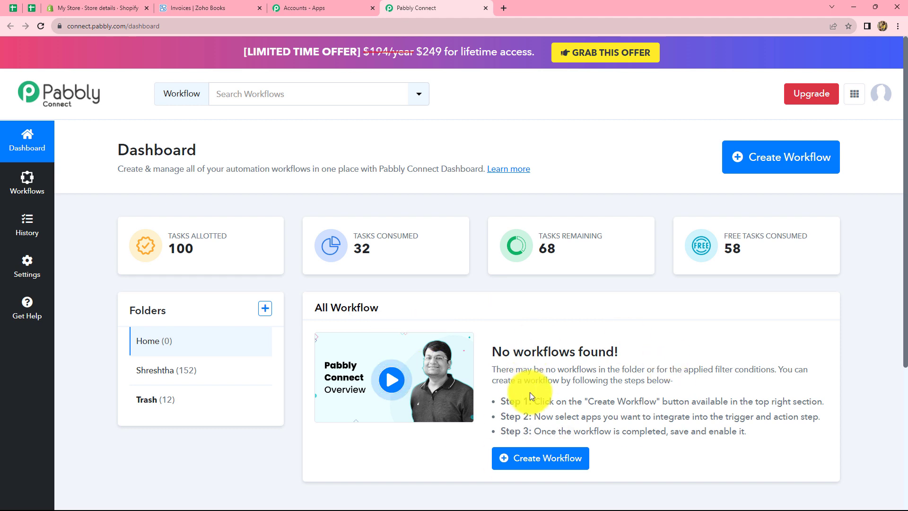
- Create a workflow named 'Create Zoho Books Invoice for Shopify orders' with a pasted name
left_click(749, 170)
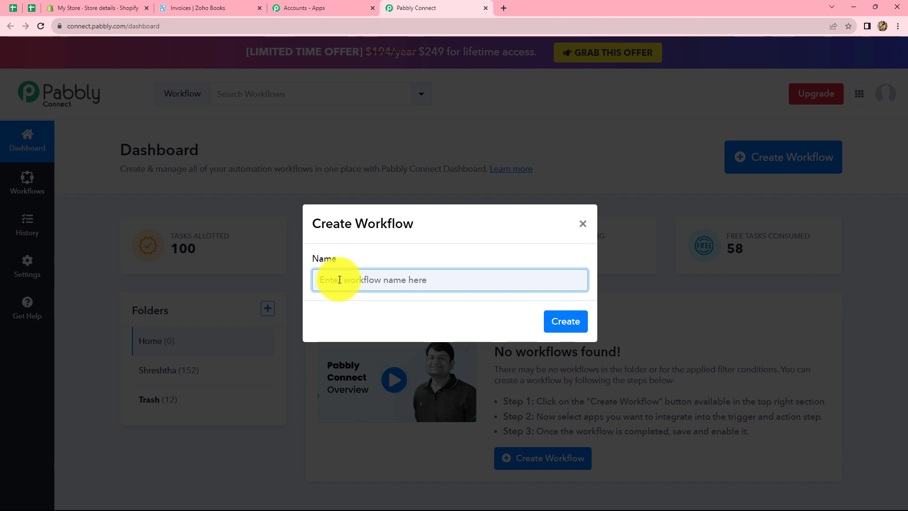
type("Create Zoho Books Invoice for Shopify orders")
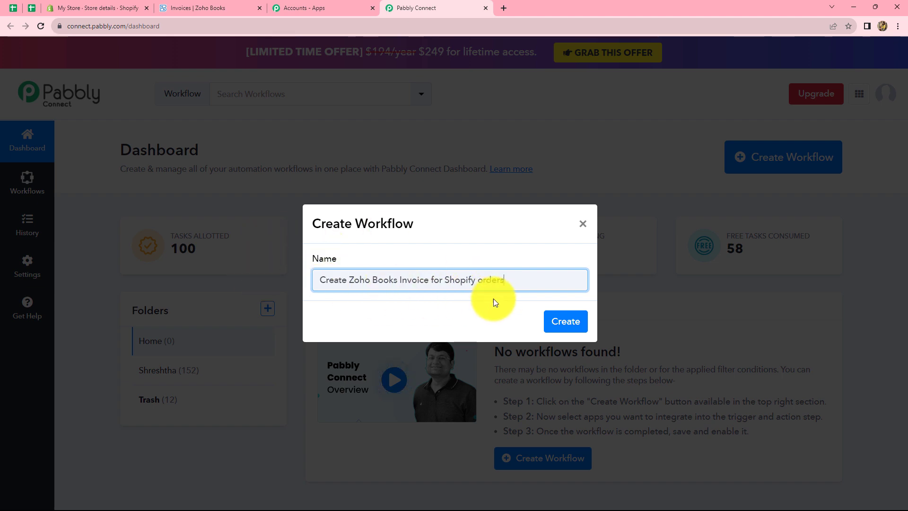
left_click(548, 322)
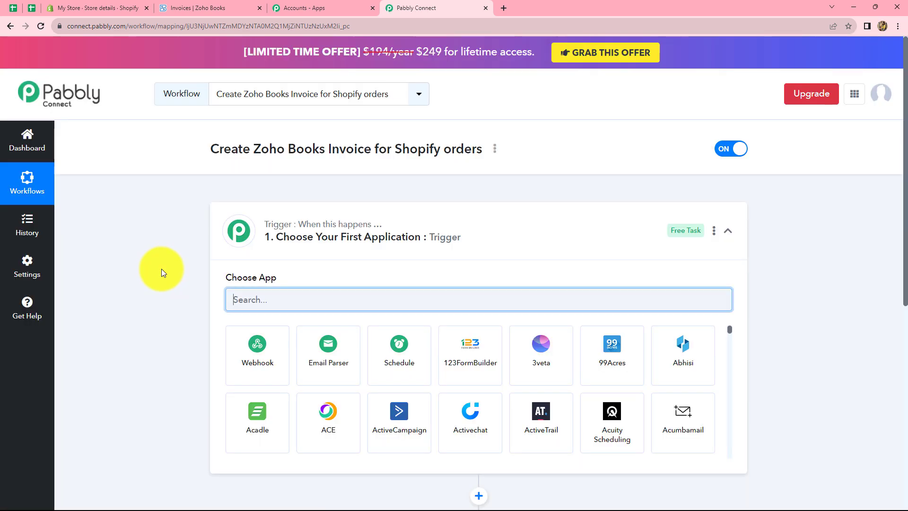
scroll(161, 269, "down", 4)
scroll(161, 269, "up", 3)
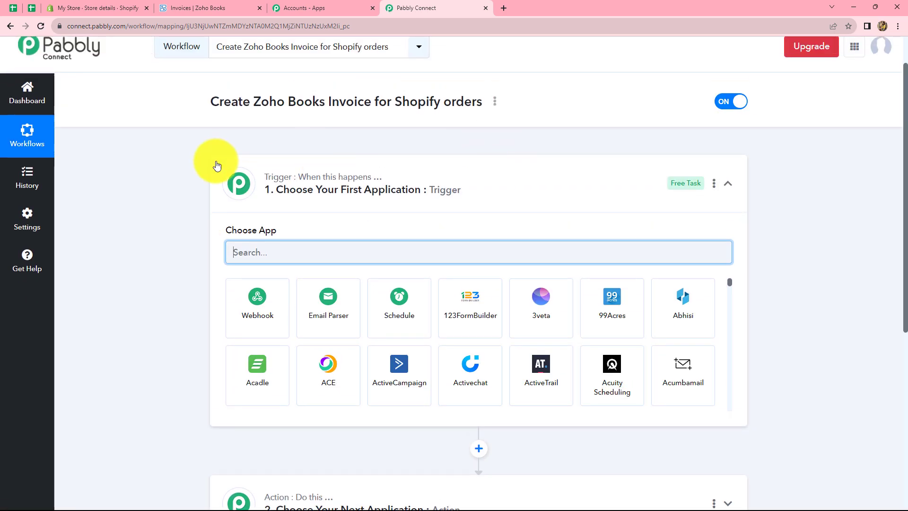
scroll(272, 473, "down", 3)
scroll(117, 186, "up", 1)
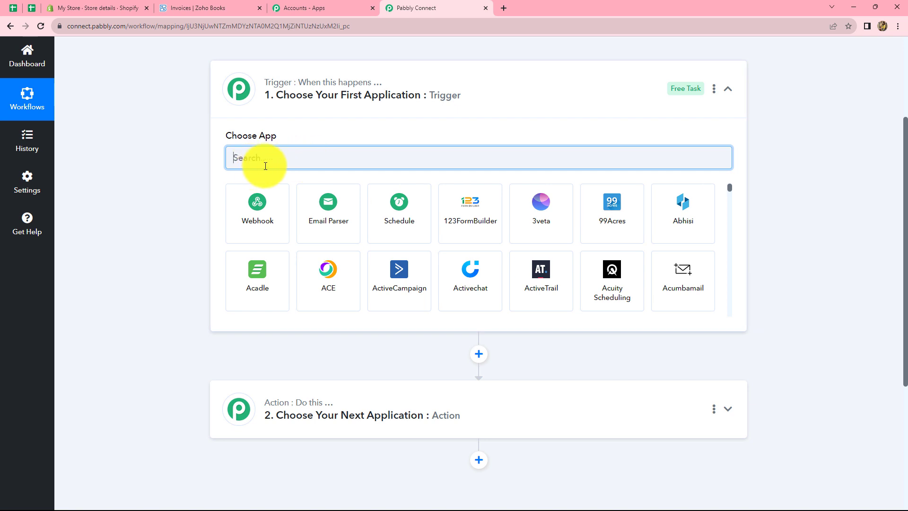
- Set the trigger to Shopify with the New Order event and copy its webhook URL
type("Sh")
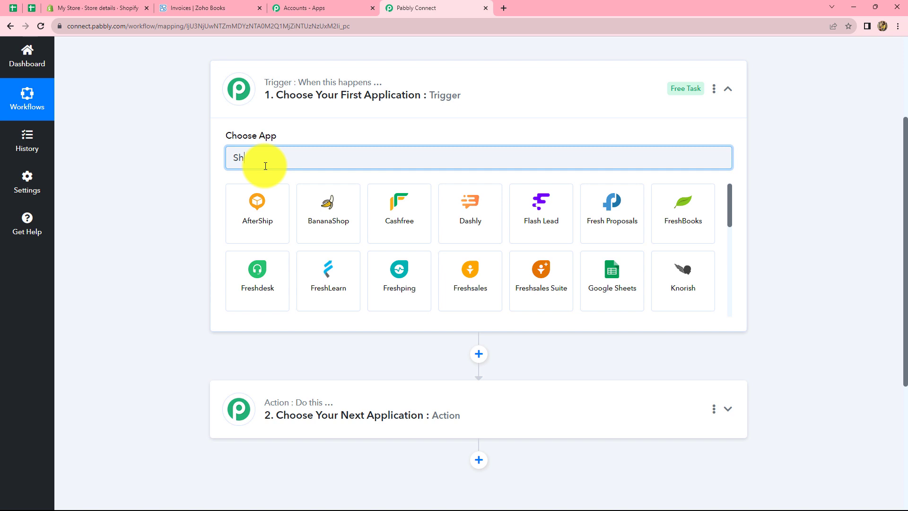
type("op")
left_click(523, 212)
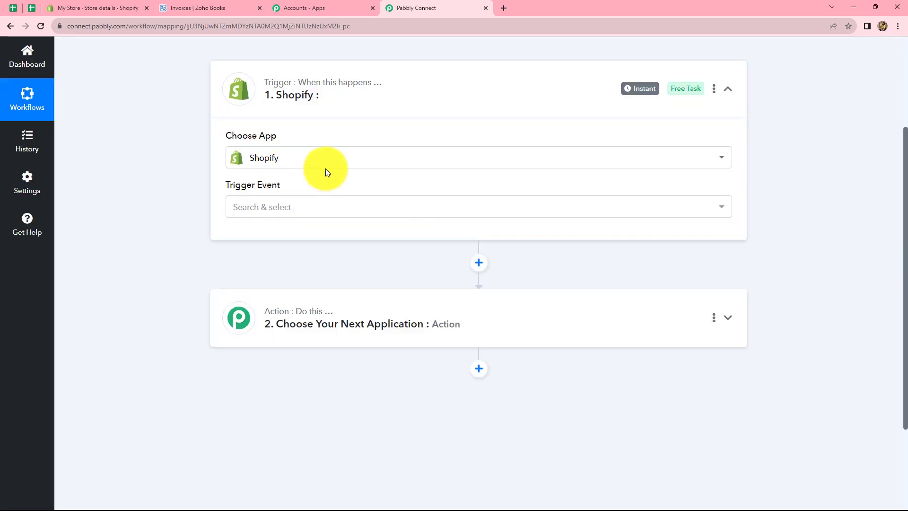
left_click(294, 209)
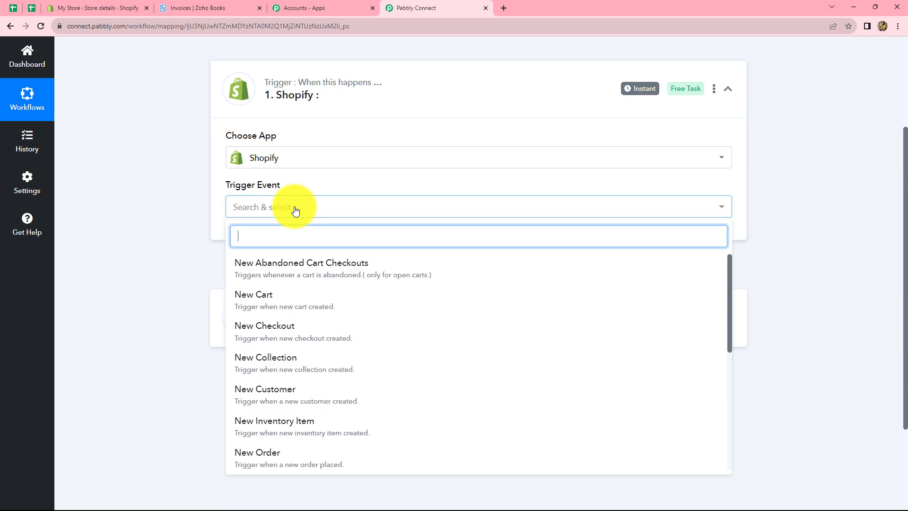
left_click(271, 456)
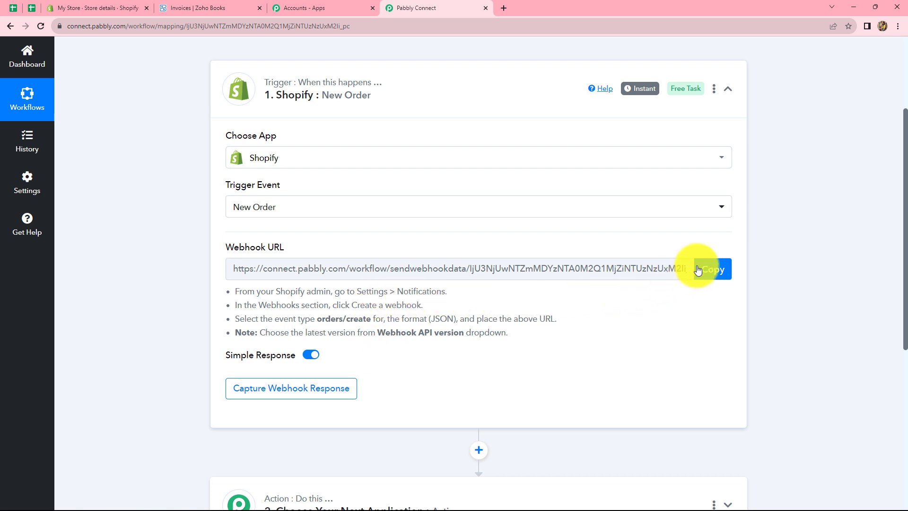
left_click(718, 271)
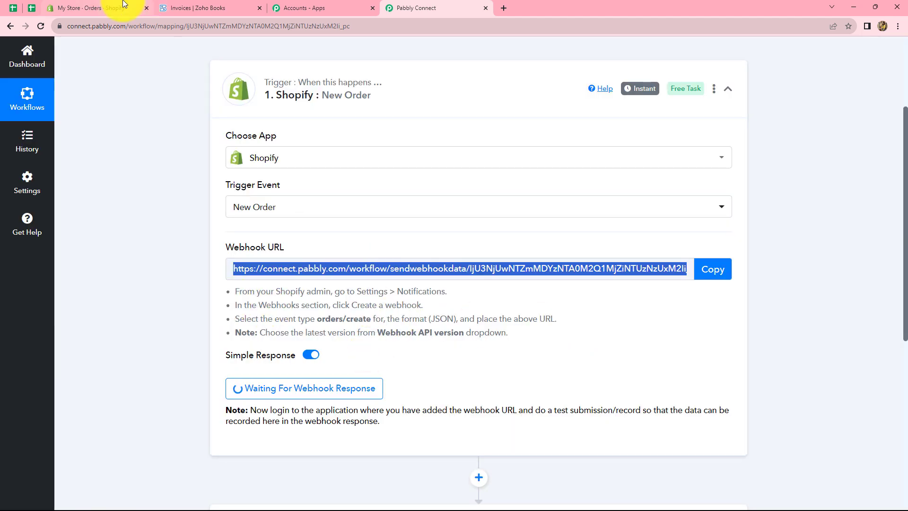
- In Shopify admin, go to Settings > Notifications and start creating a webhook
left_click(94, 8)
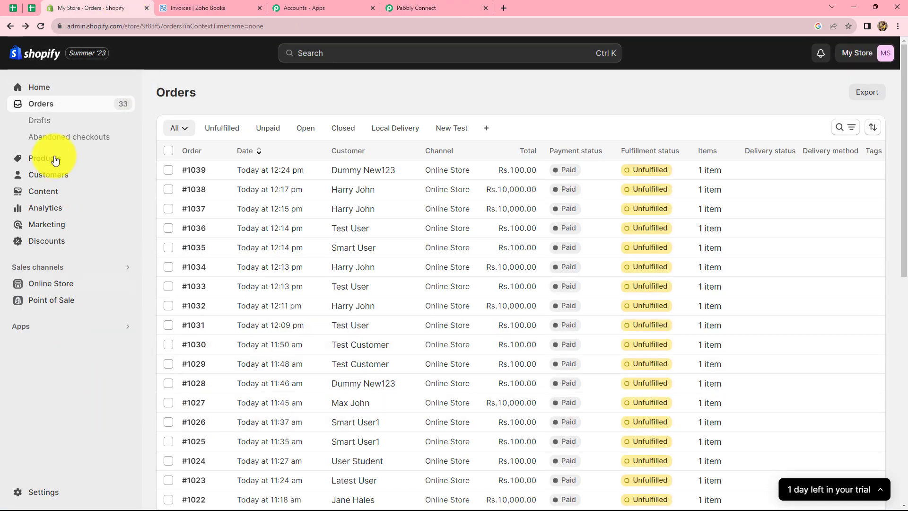
left_click(41, 498)
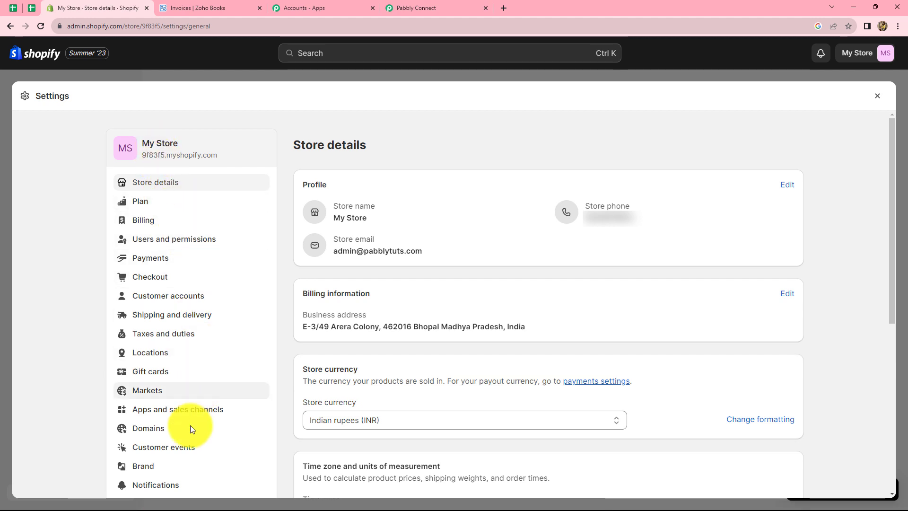
left_click(166, 490)
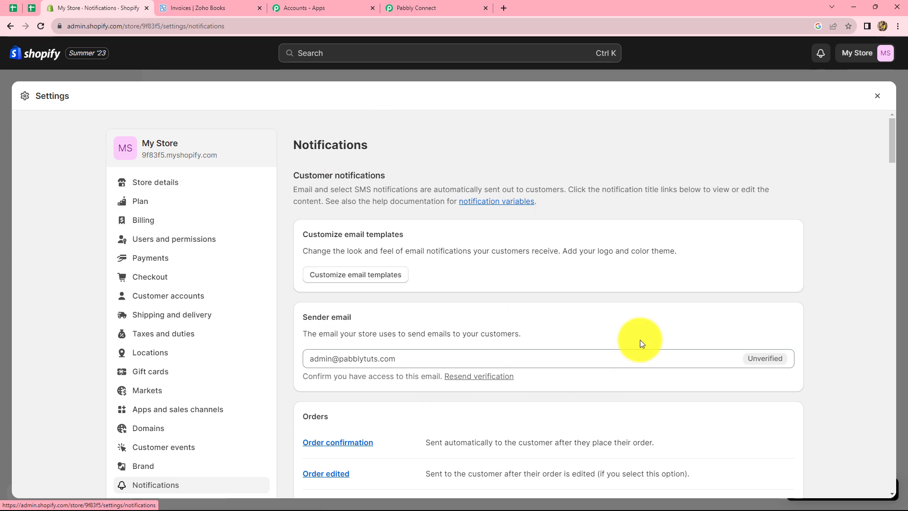
scroll(649, 296, "down", 10)
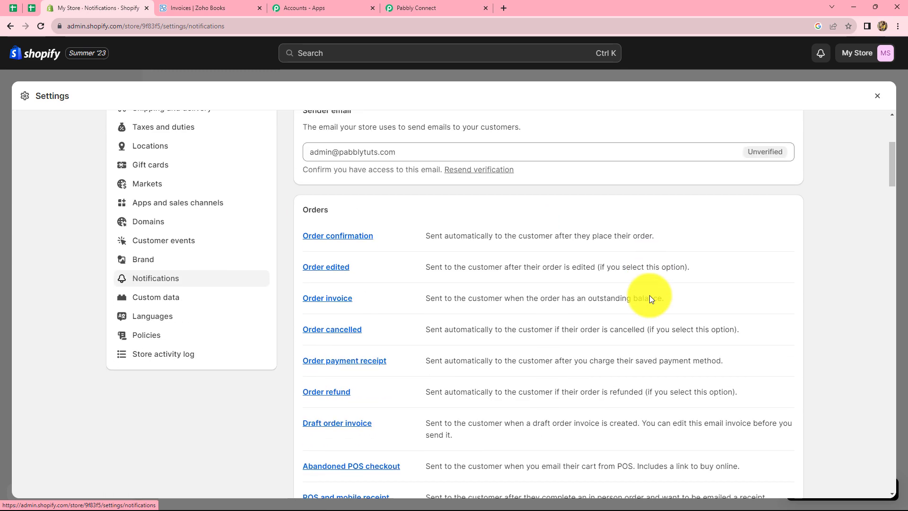
scroll(649, 295, "down", 15)
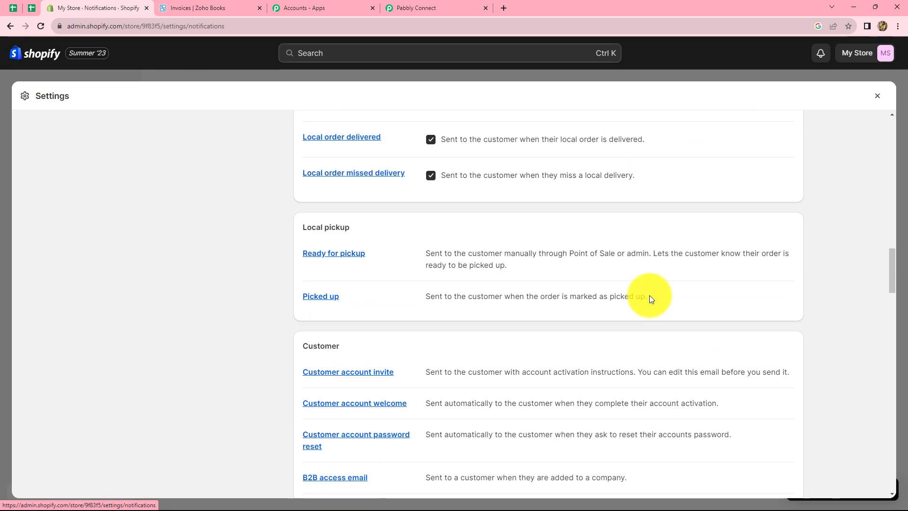
scroll(649, 295, "down", 12)
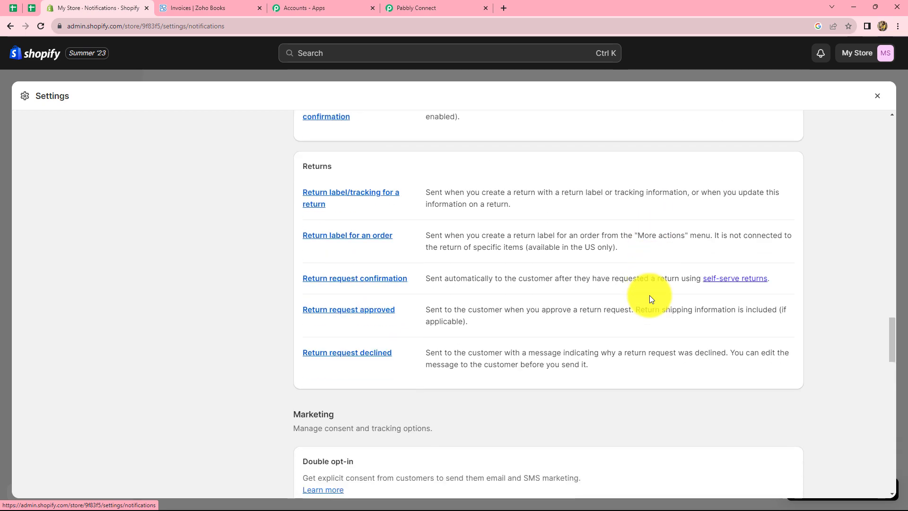
scroll(649, 297, "down", 12)
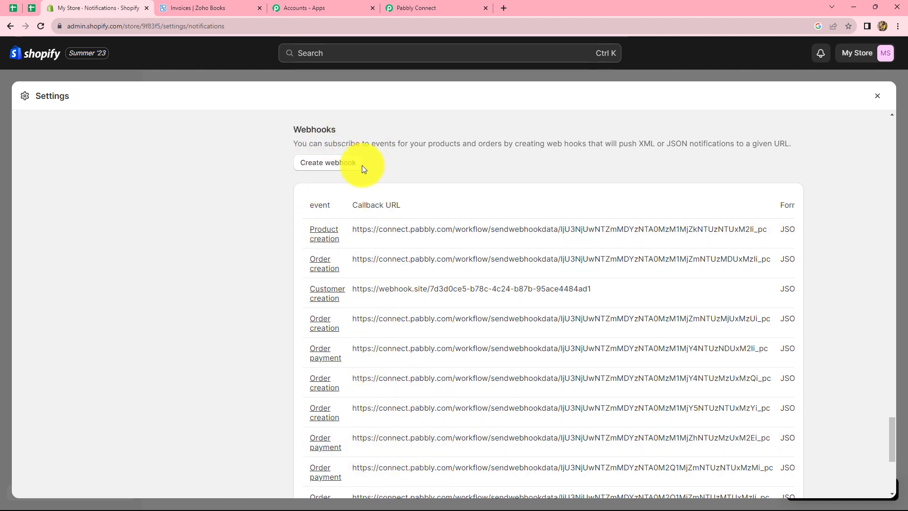
left_click(330, 166)
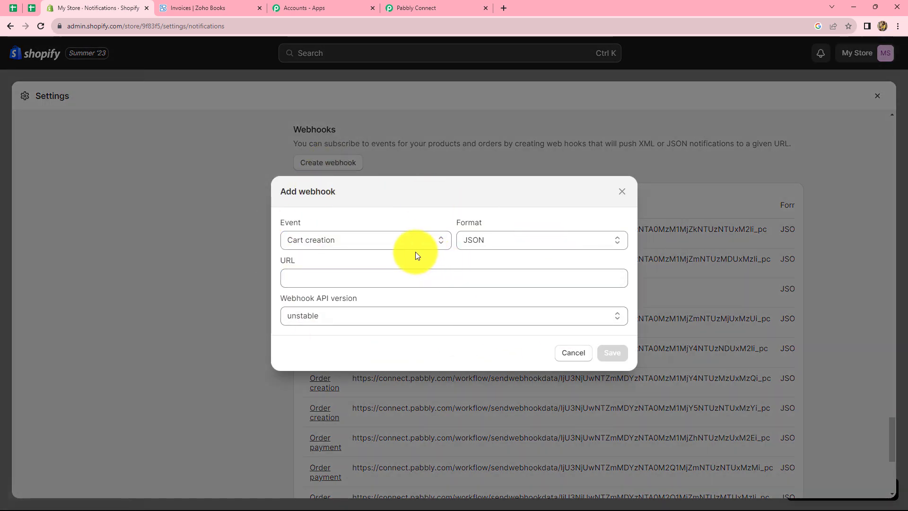
- Save an Order creation webhook with the Pabbly URL and API version 2023-07 (Latest)
left_click(351, 241)
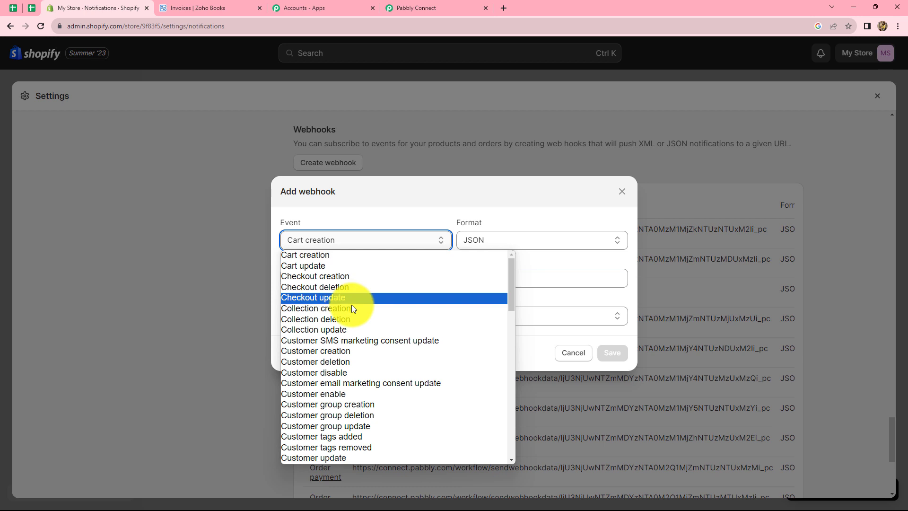
scroll(366, 379, "down", 15)
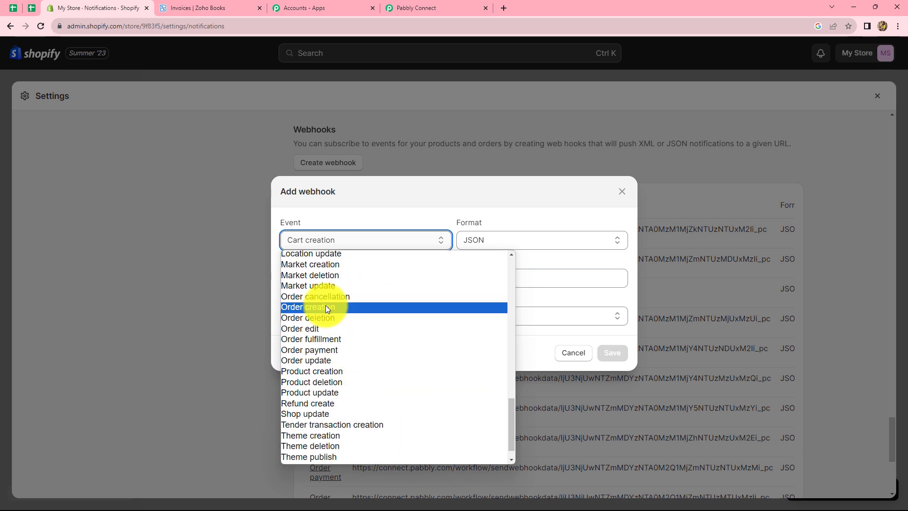
left_click(325, 307)
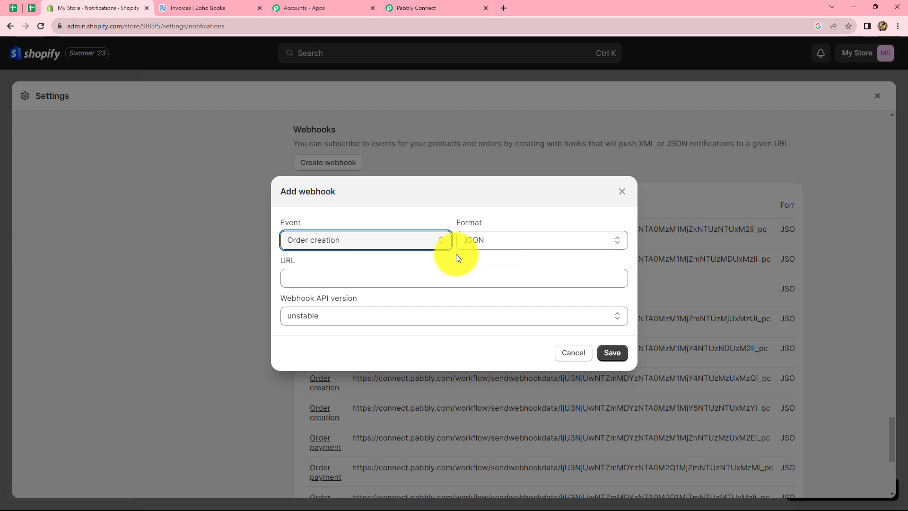
left_click(313, 277)
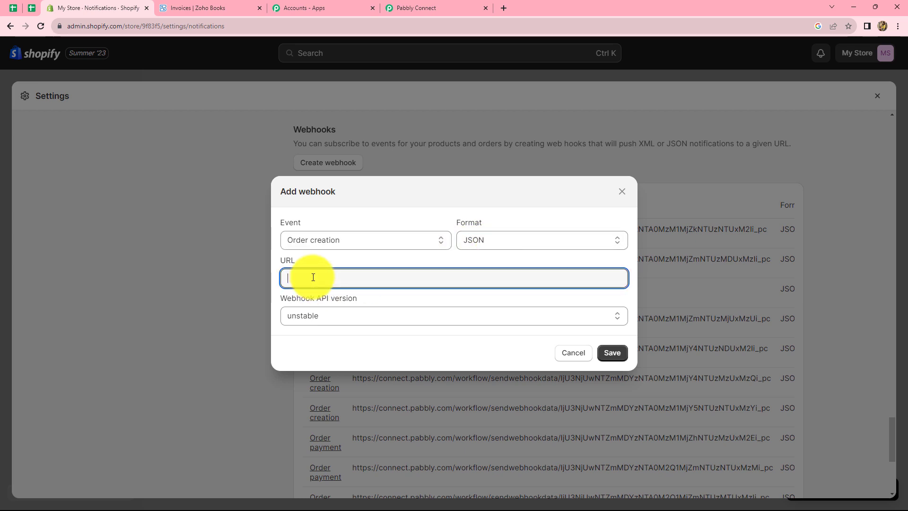
key("ctrl+v")
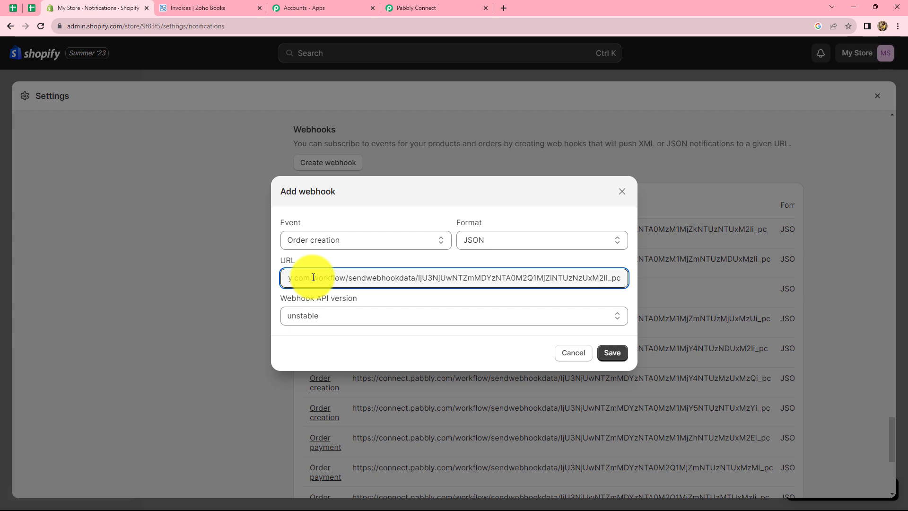
left_click(338, 313)
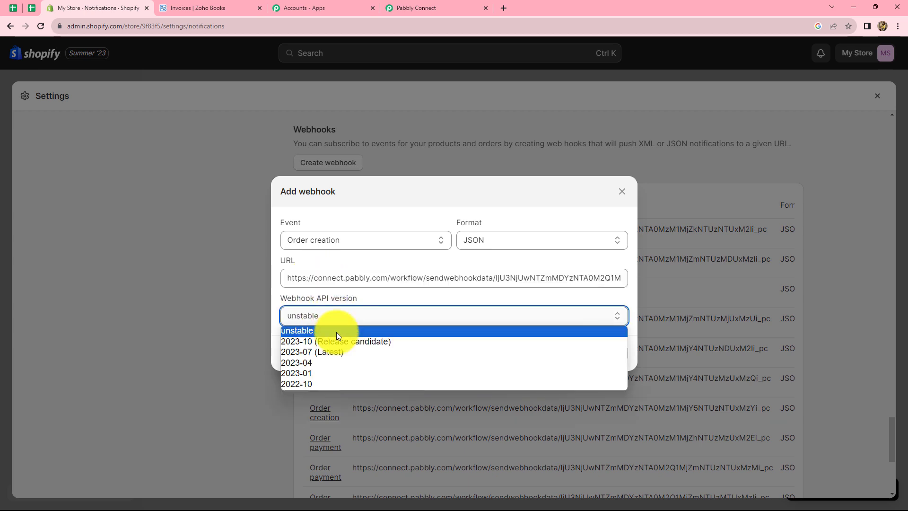
left_click(321, 352)
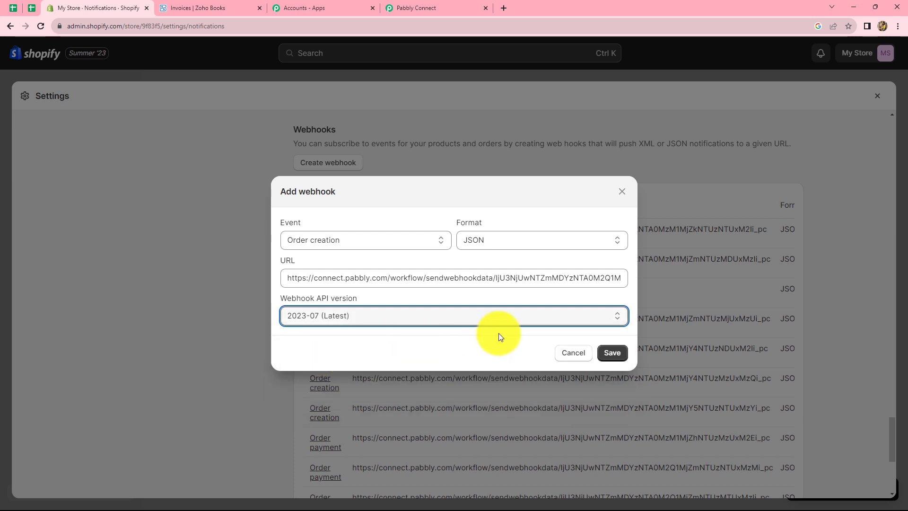
left_click(611, 354)
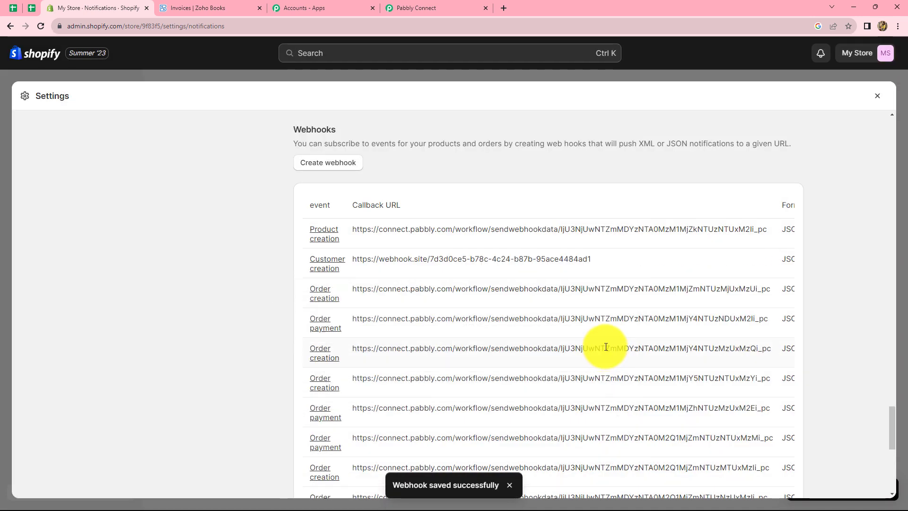
- Return to Pabbly Connect, then load the My Store storefront in a new tab
left_click(435, 4)
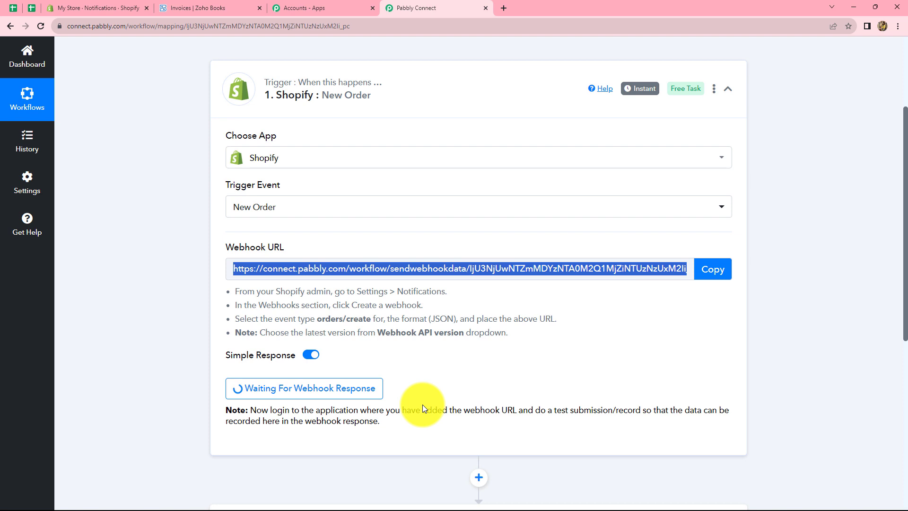
left_click(504, 8)
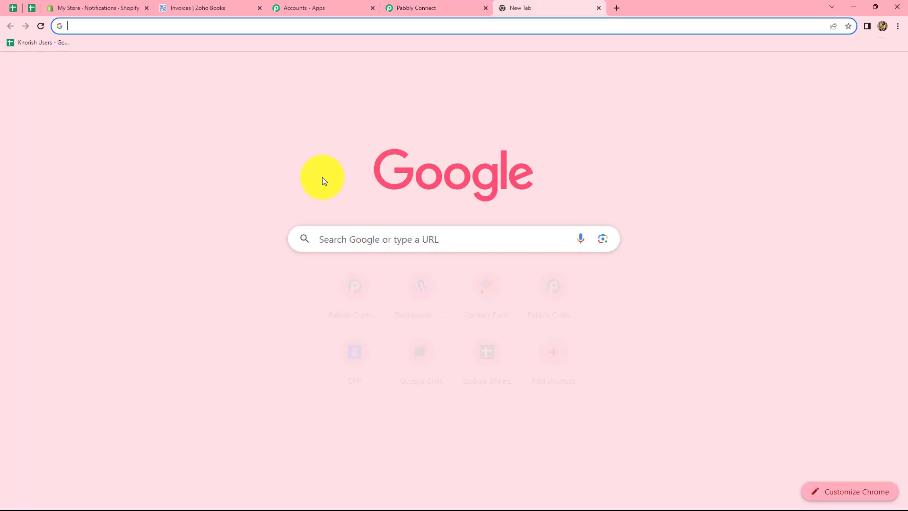
left_click(331, 239)
key("ctrl+v")
key("Return")
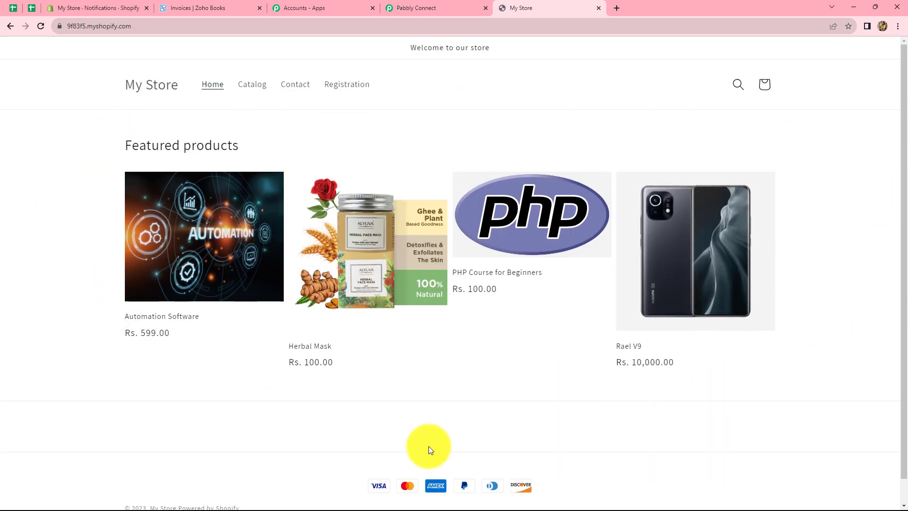
- Start Buy it now checkout for the Herbal Mask and enter the contact e-mail
left_click(365, 295)
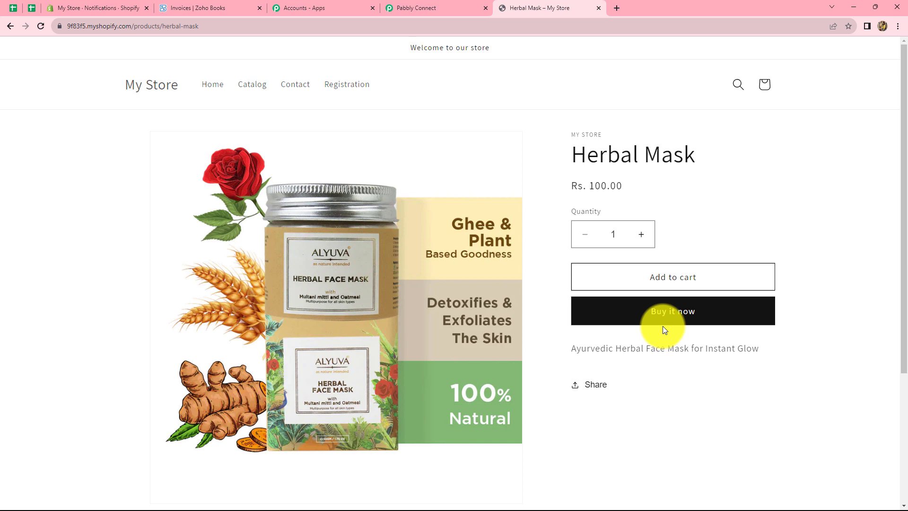
left_click(649, 321)
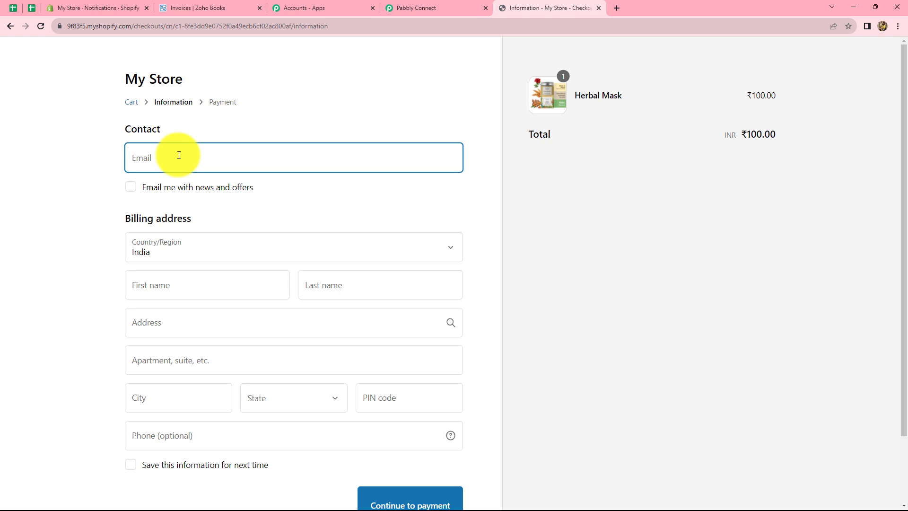
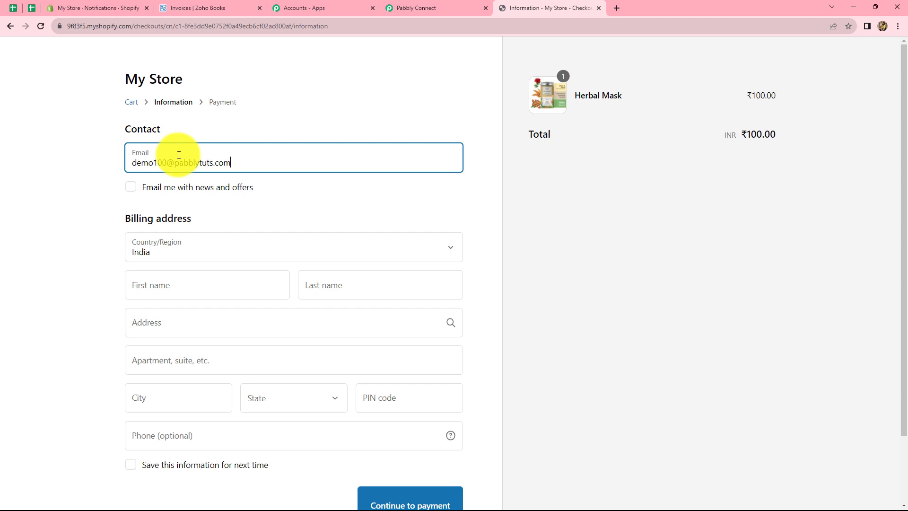
scroll(179, 155, "down", 1)
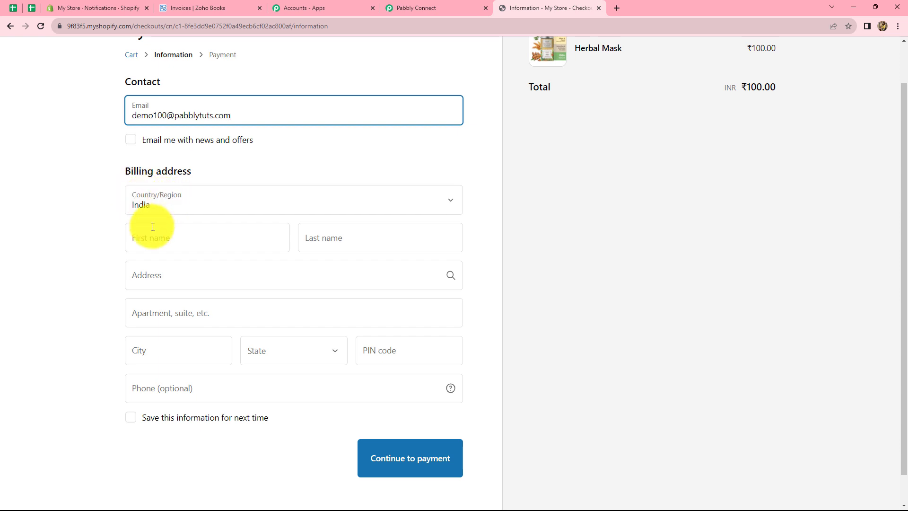
scroll(153, 226, "down", 1)
- Fill in the billing name, street, city, Madhya Pradesh state, PIN code and phone number
left_click(154, 208)
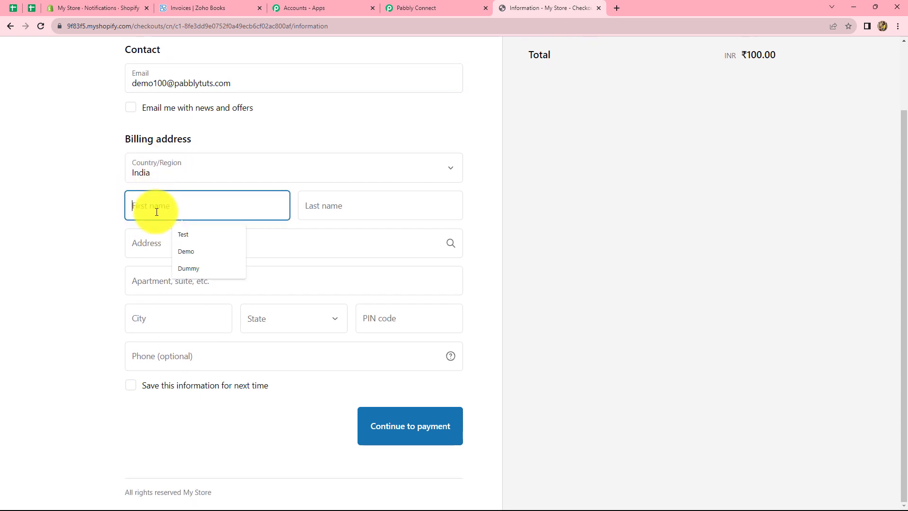
type("De")
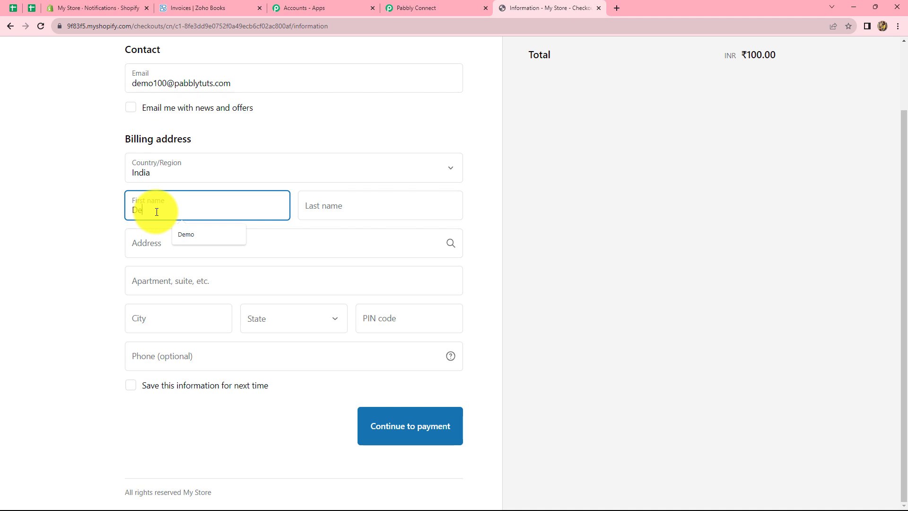
type("mo")
left_click(362, 206)
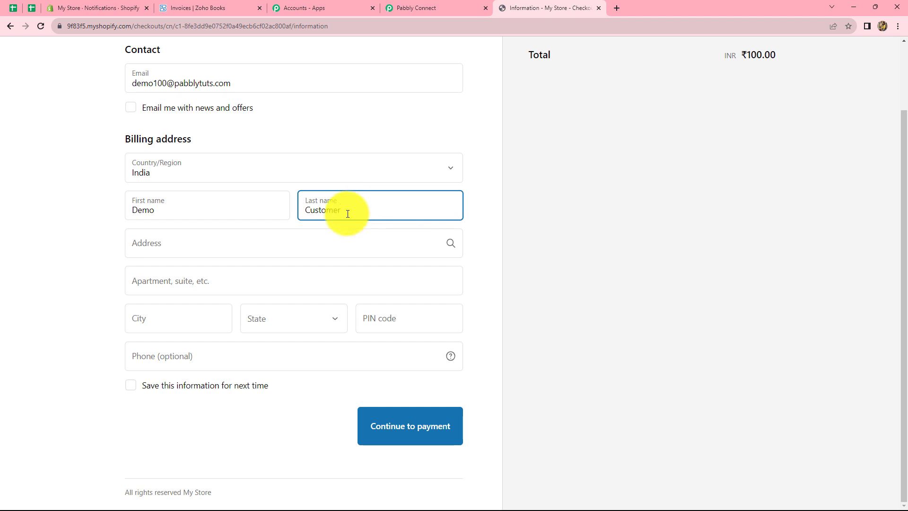
left_click(263, 242)
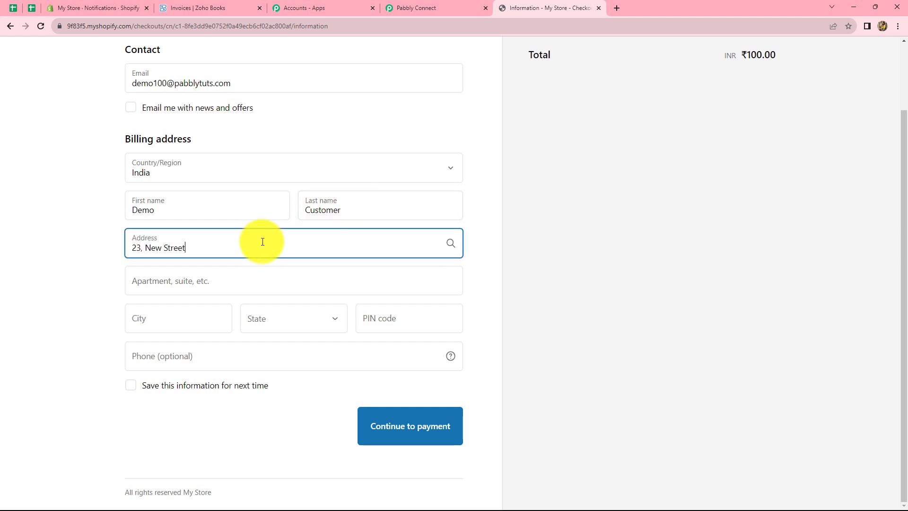
left_click(152, 322)
left_click(187, 347)
left_click(303, 321)
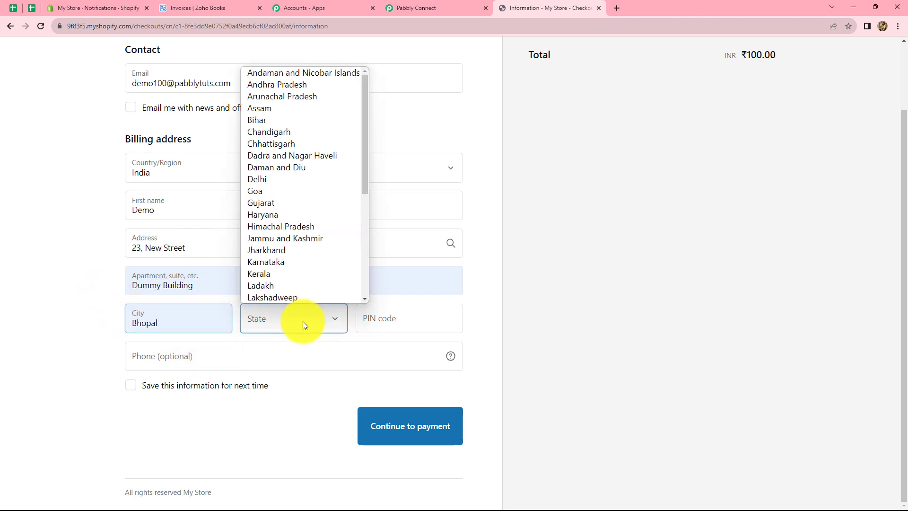
scroll(283, 266, "down", 5)
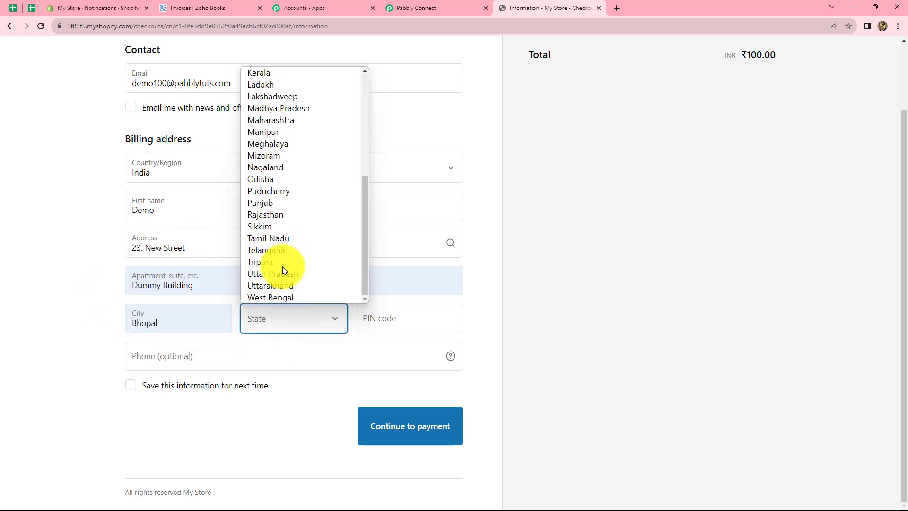
left_click(280, 108)
left_click(404, 316)
left_click(211, 364)
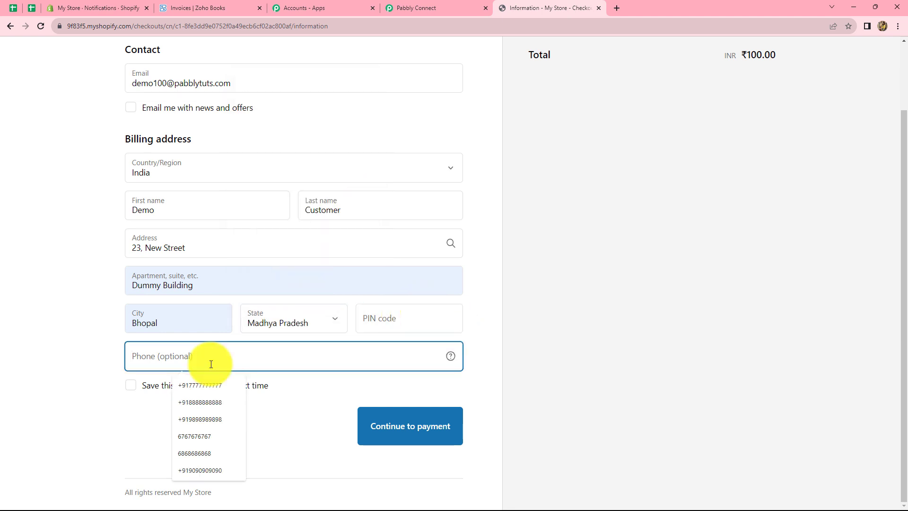
type("+")
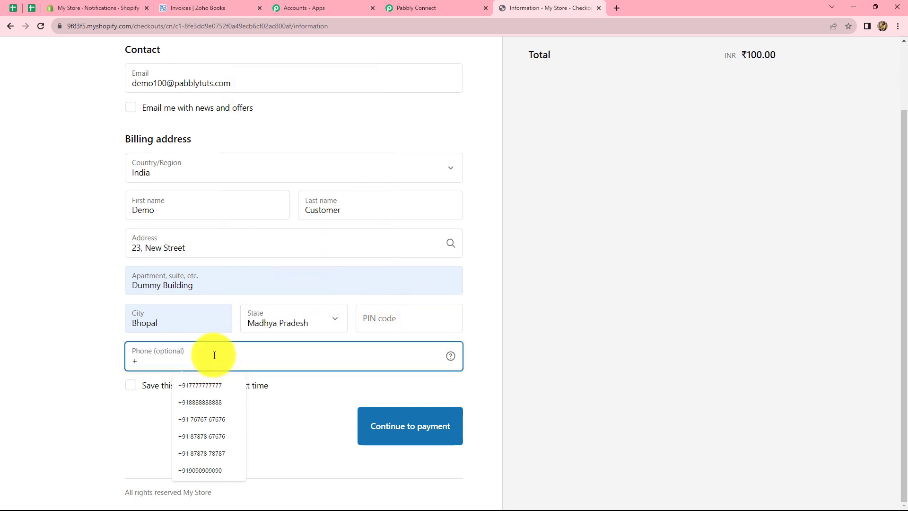
type("91 99999 99999")
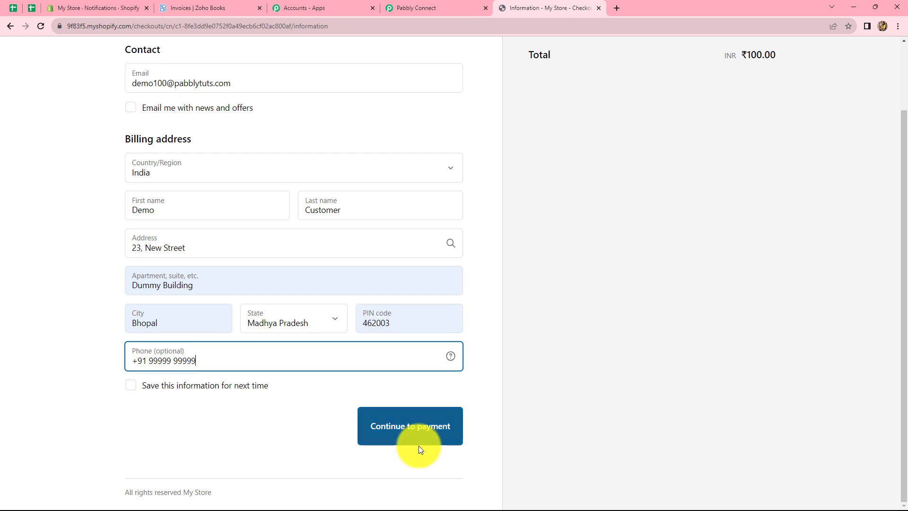
- Enter test card details, submit the payment, and return to Pabbly Connect
left_click(410, 432)
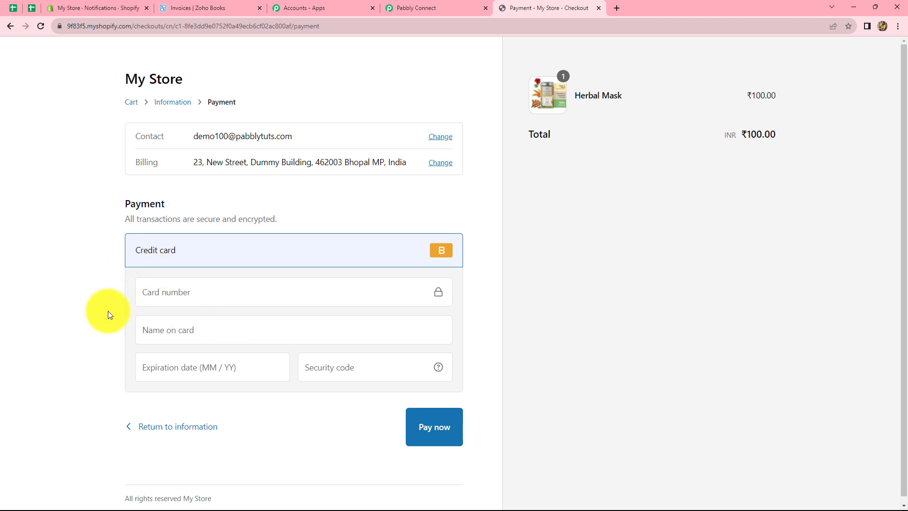
left_click(193, 300)
type("1")
left_click(185, 332)
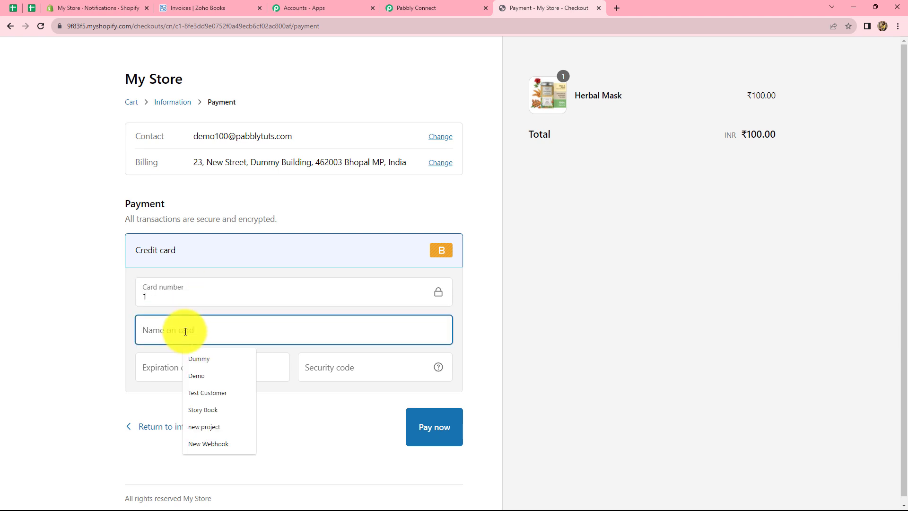
type("Demo")
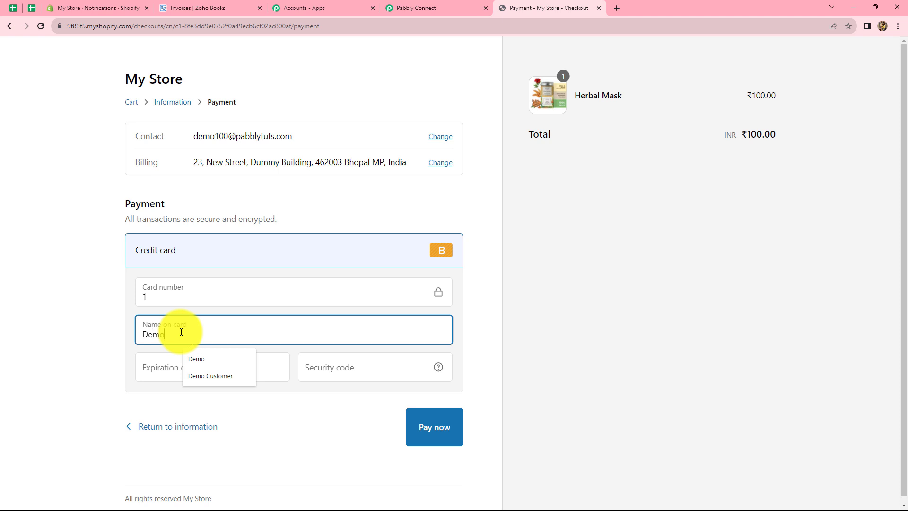
left_click(192, 360)
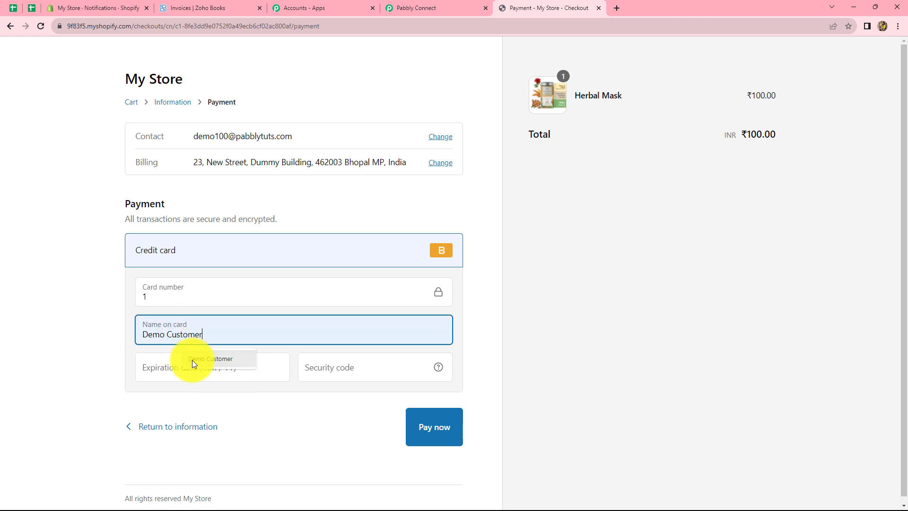
left_click(177, 372)
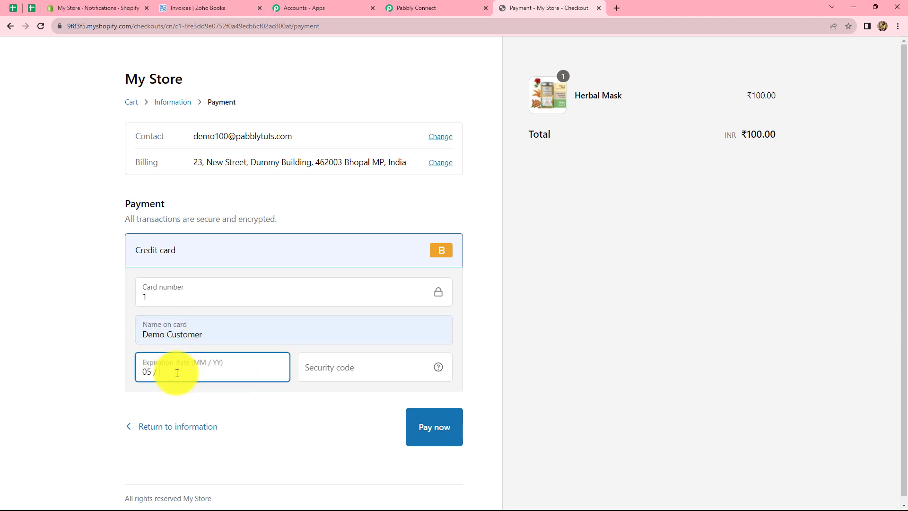
type("05 / 28")
left_click(346, 372)
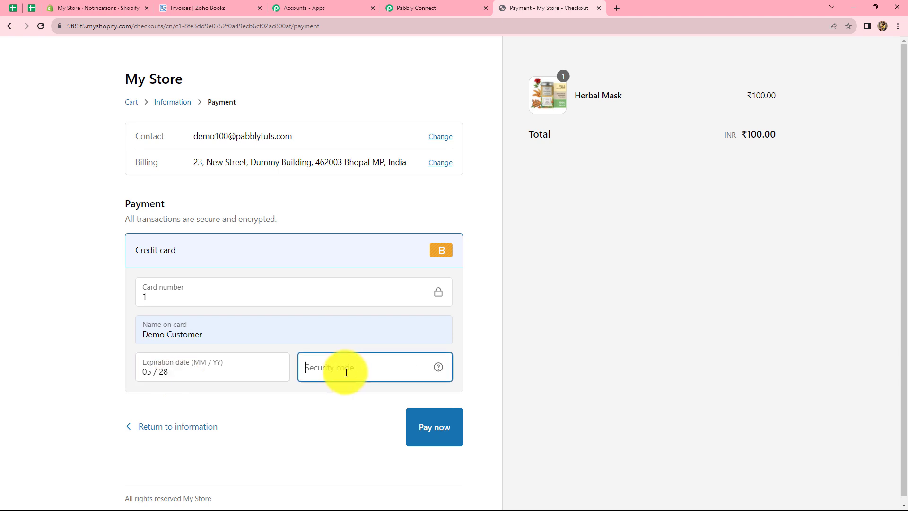
left_click(429, 427)
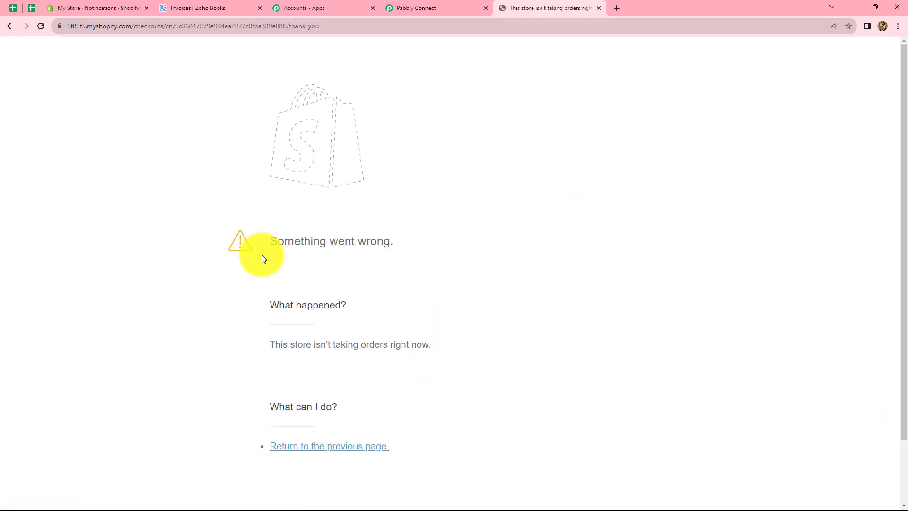
left_click(401, 7)
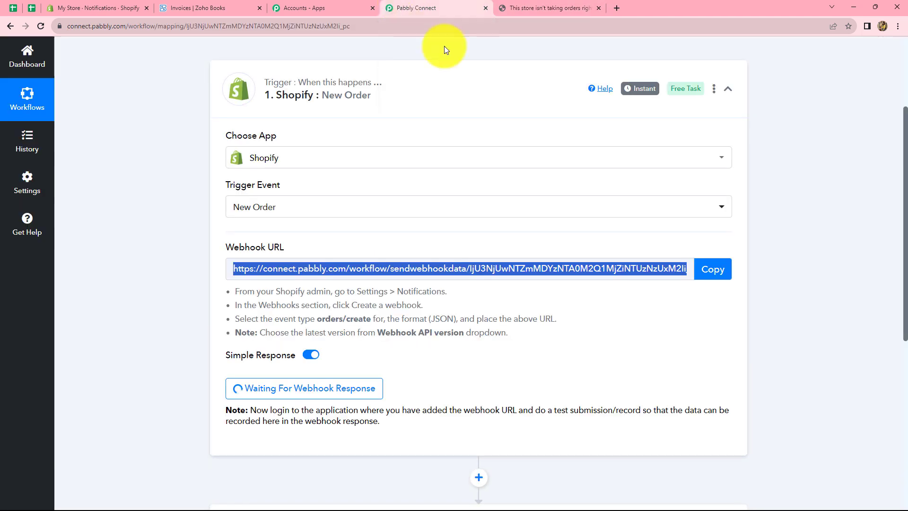
left_click(43, 30)
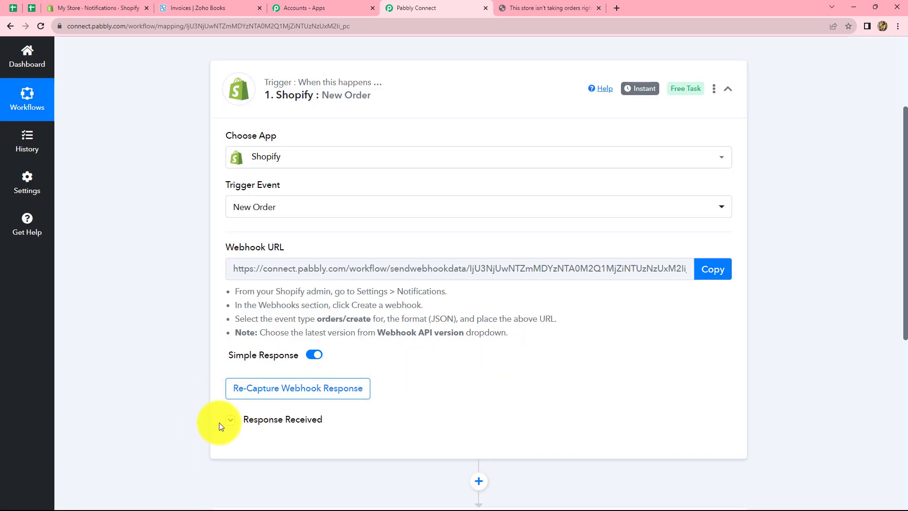
left_click(235, 422)
scroll(542, 262, "down", 15)
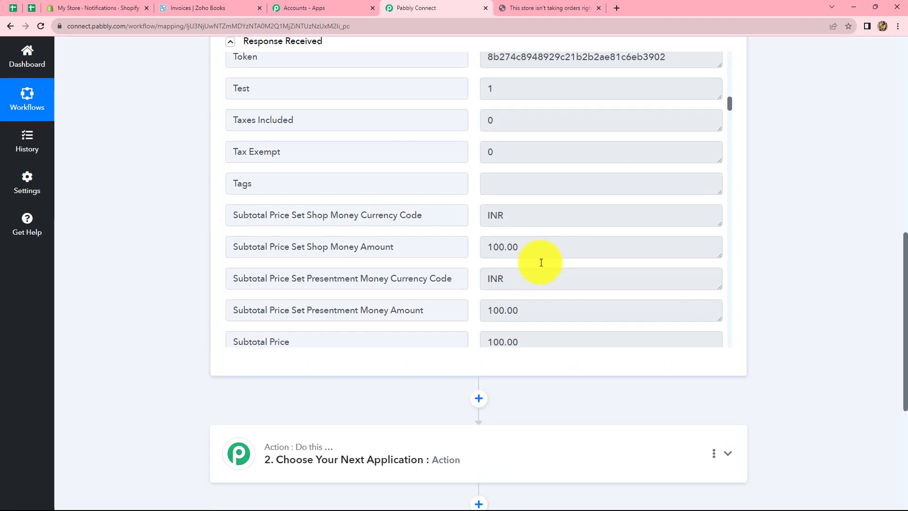
scroll(542, 262, "down", 4)
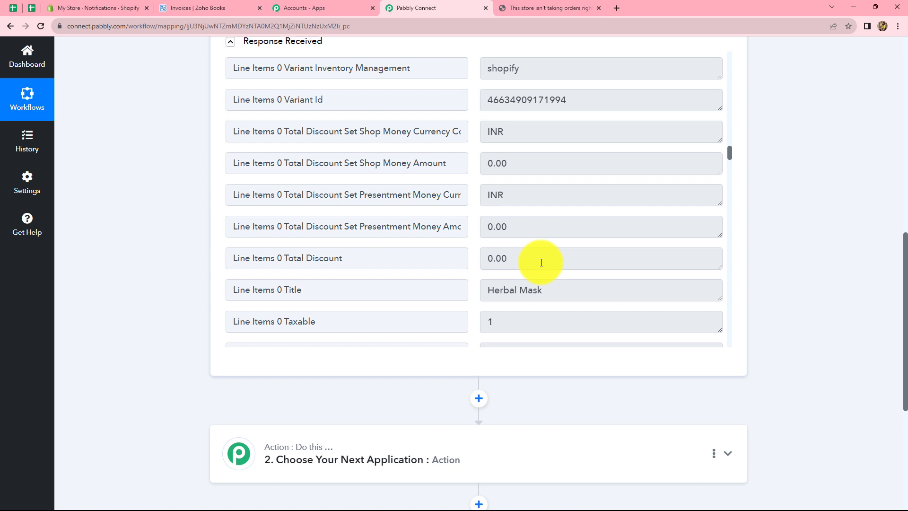
scroll(542, 263, "down", 3)
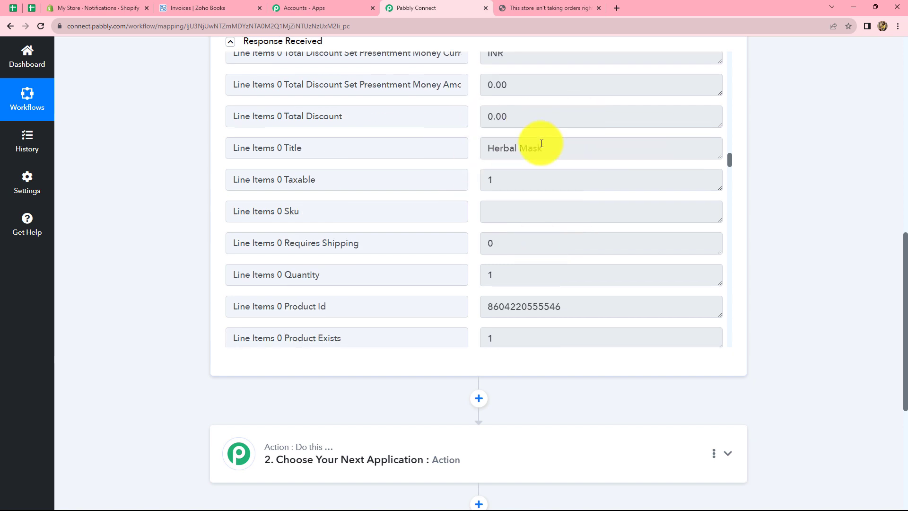
triple_click(487, 148)
scroll(567, 156, "down", 20)
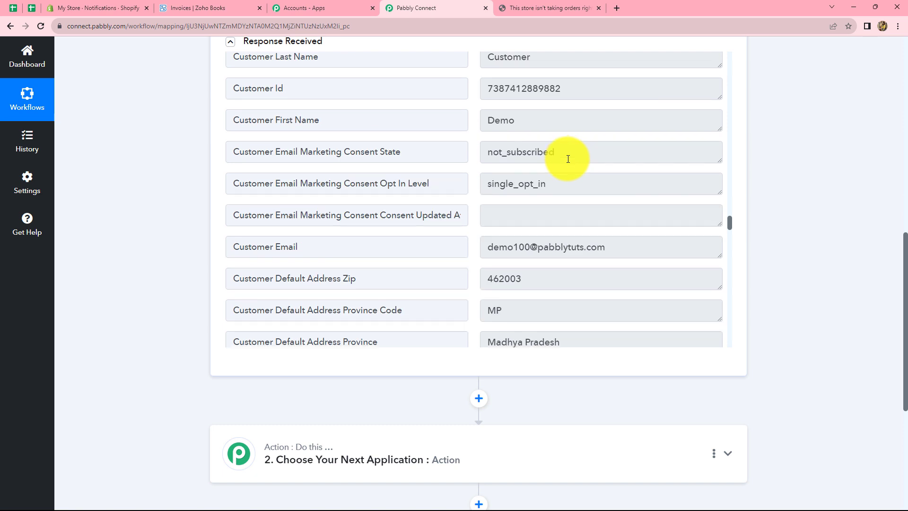
scroll(569, 159, "down", 4)
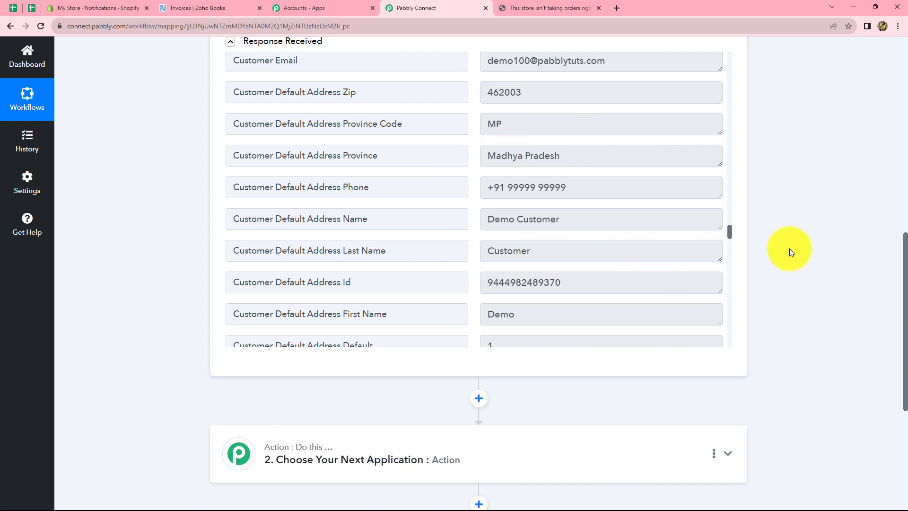
scroll(790, 249, "down", 4)
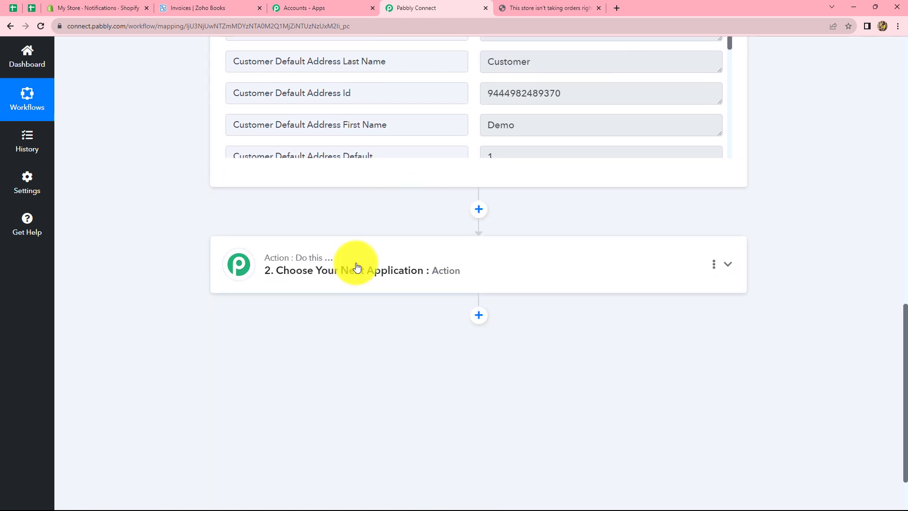
scroll(356, 266, "up", 2)
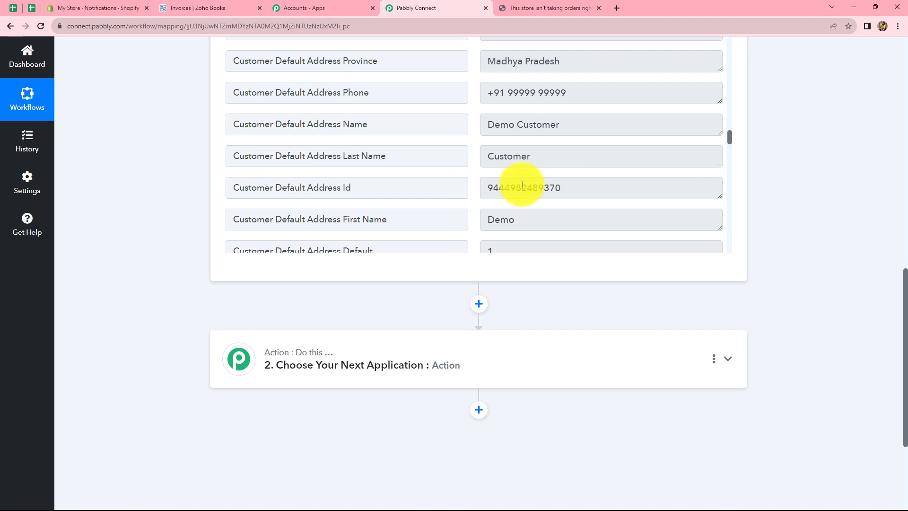
scroll(523, 185, "down", 3)
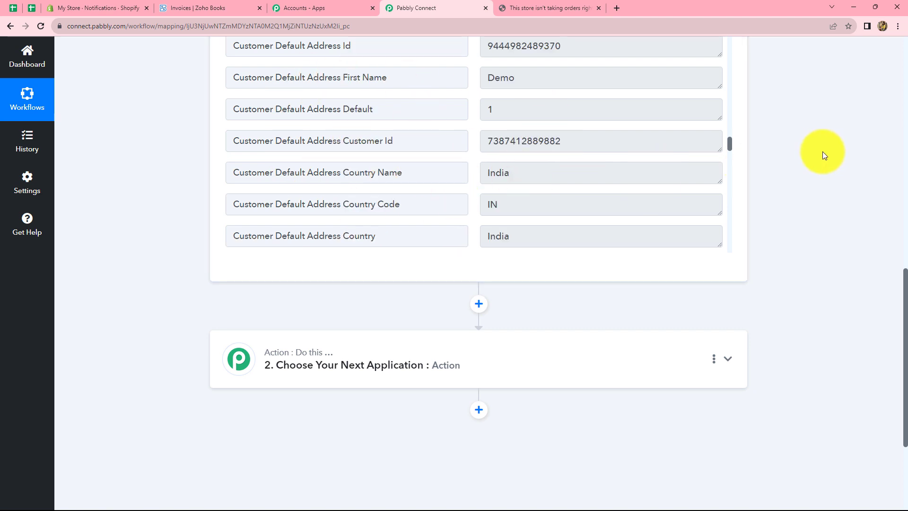
scroll(822, 151, "down", 3)
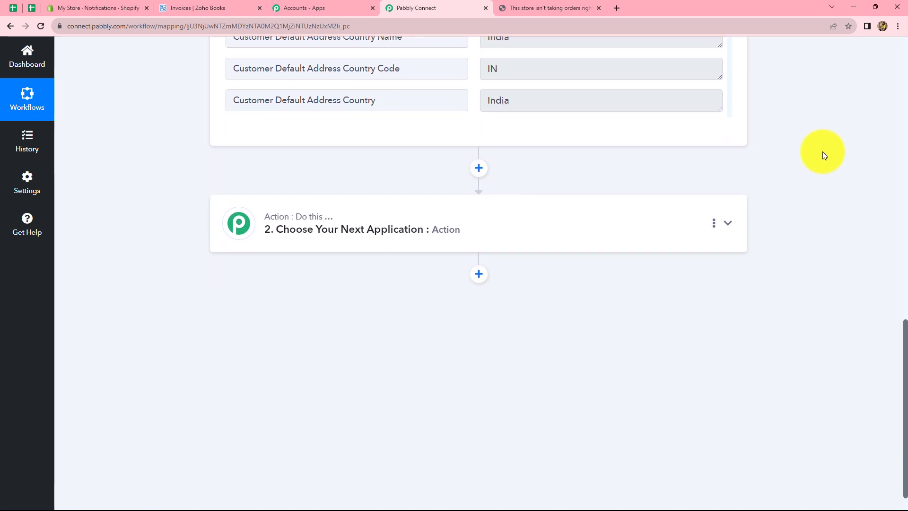
- Set the action app to Zoho Books with the Find Customer event
left_click(298, 229)
left_click(279, 281)
type("Zoho")
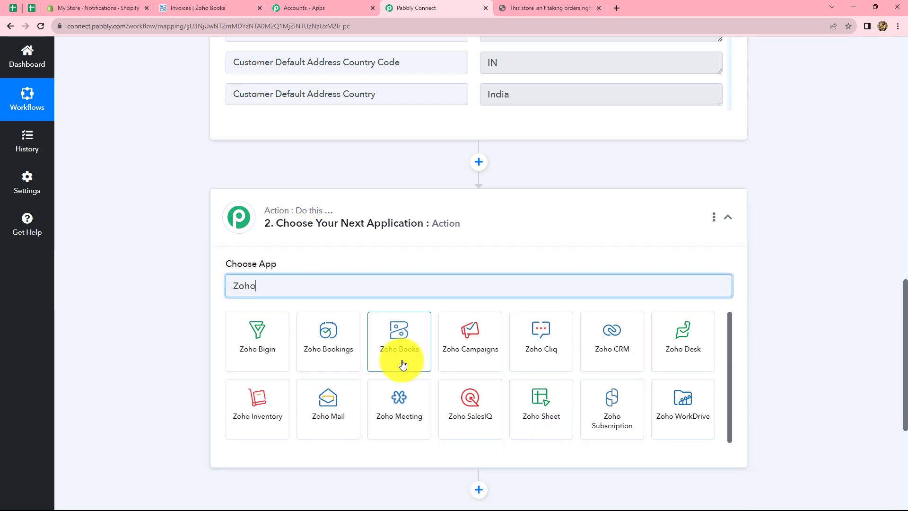
left_click(402, 362)
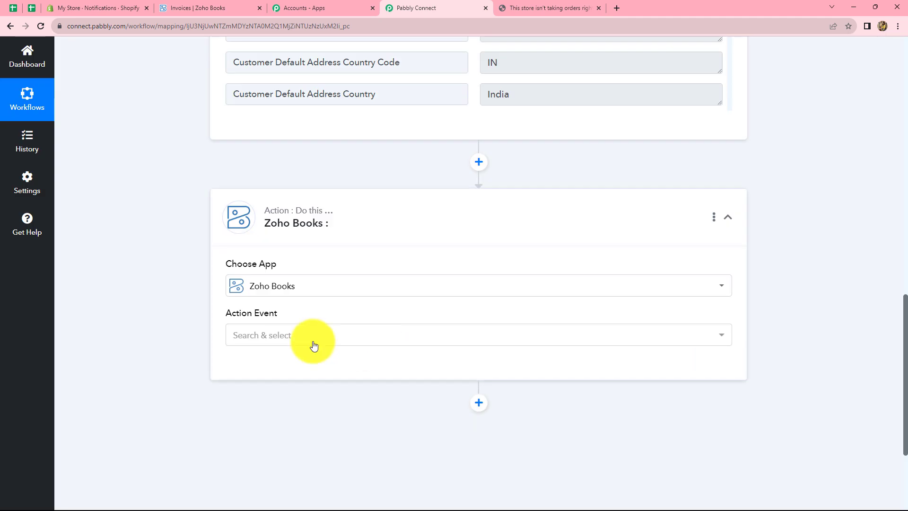
left_click(307, 343)
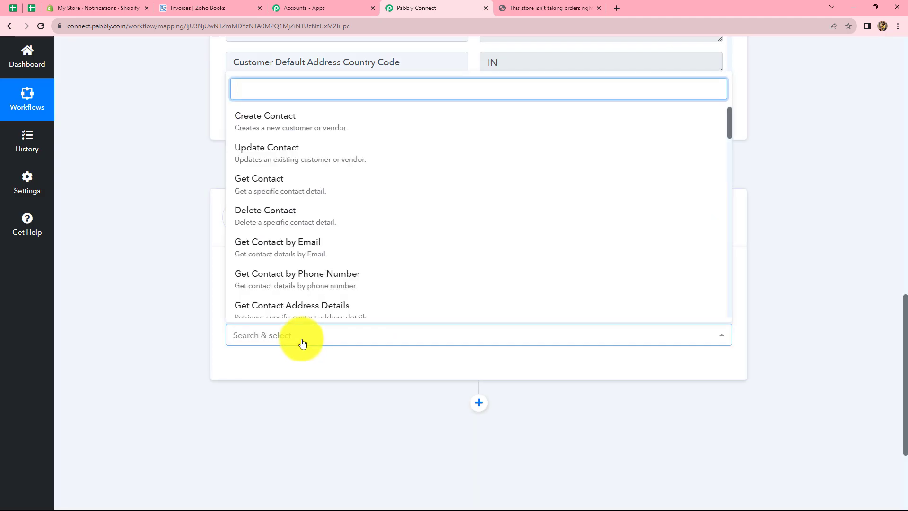
type("find")
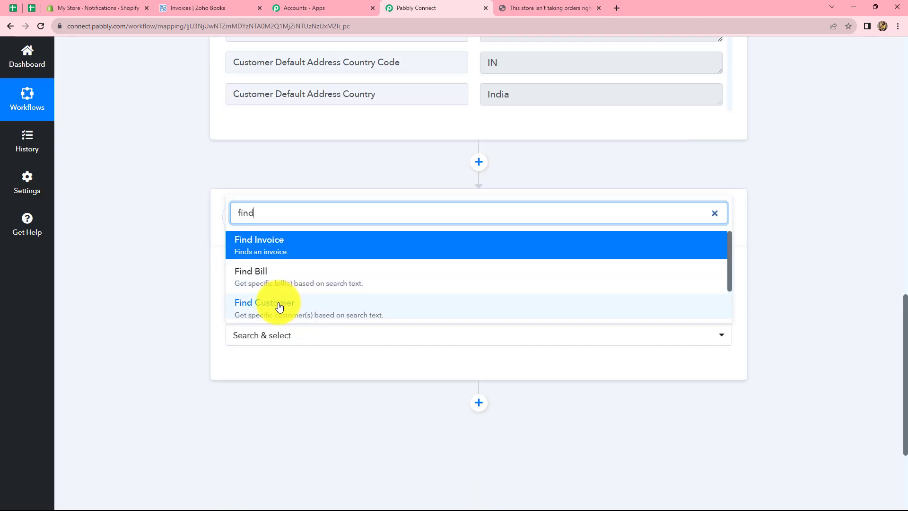
left_click(280, 307)
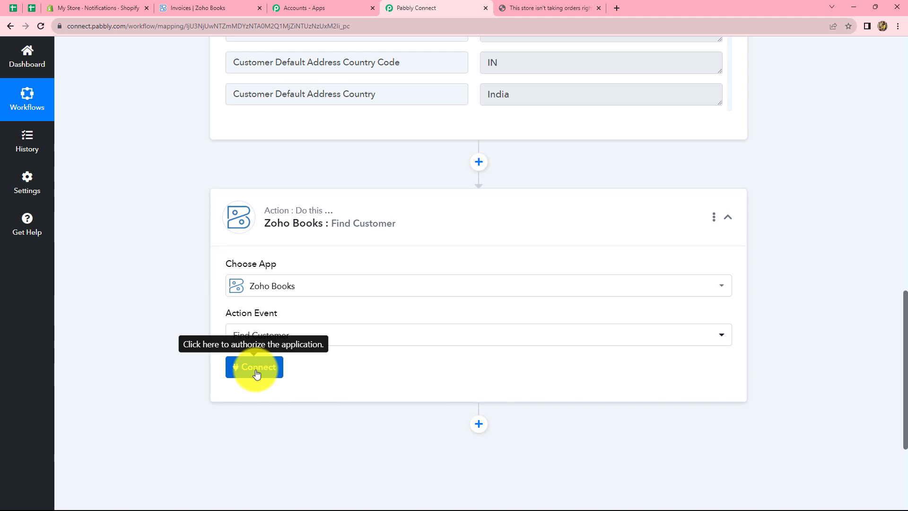
- Add a new Zoho Books connection and begin authenticating it
left_click(256, 373)
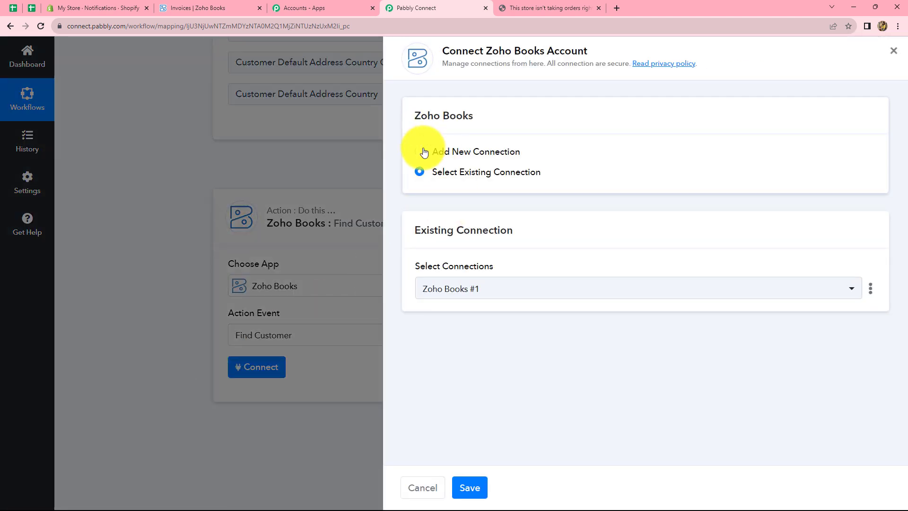
left_click(421, 152)
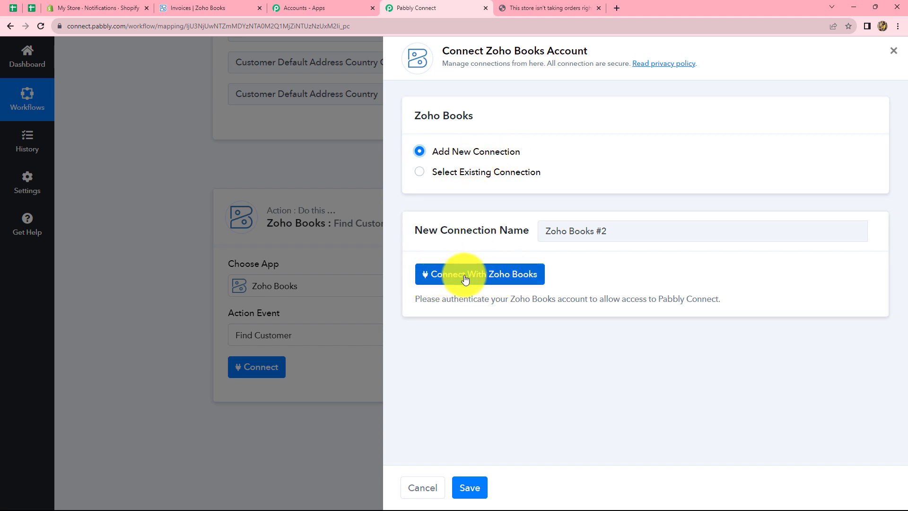
left_click(514, 274)
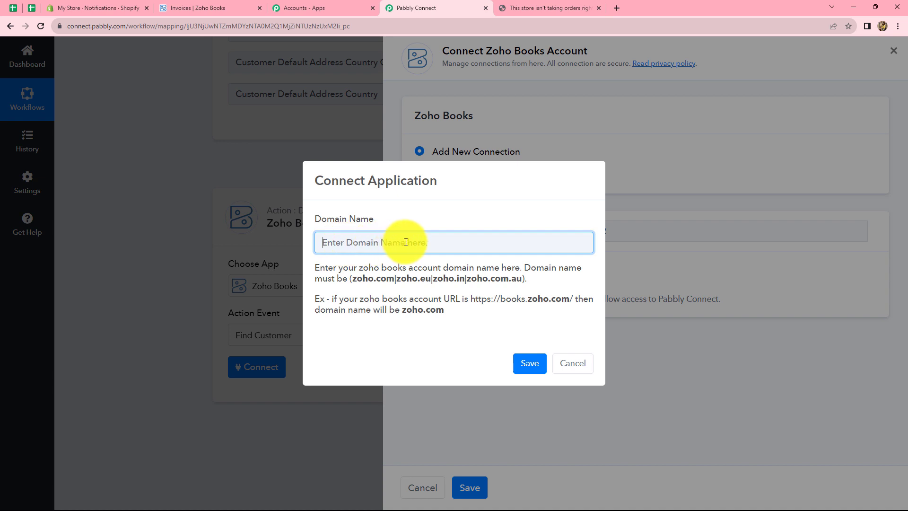
- Enter zoho.com from the Zoho Books address as the Domain Name and save to reach Zoho's consent page
left_click(180, 4)
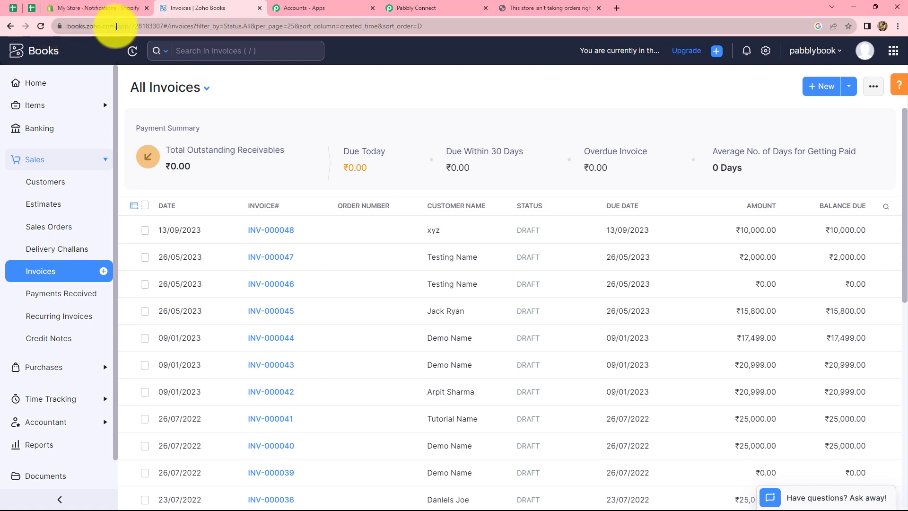
left_click(117, 26)
left_click_drag(116, 27, 86, 32)
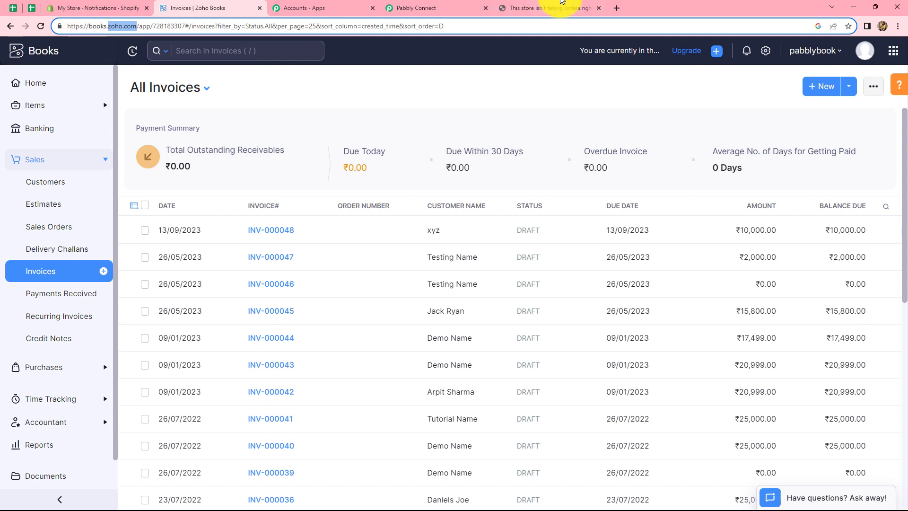
left_click(440, 8)
type("zoho.com")
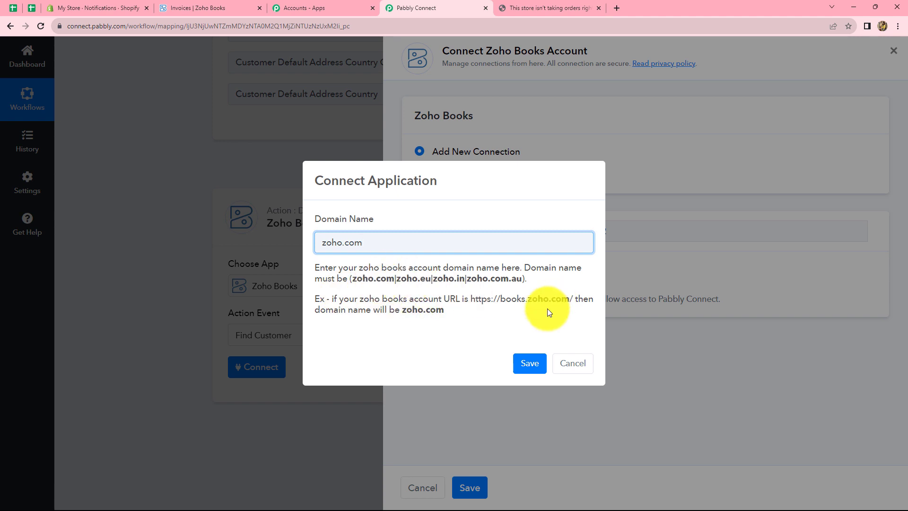
left_click(530, 364)
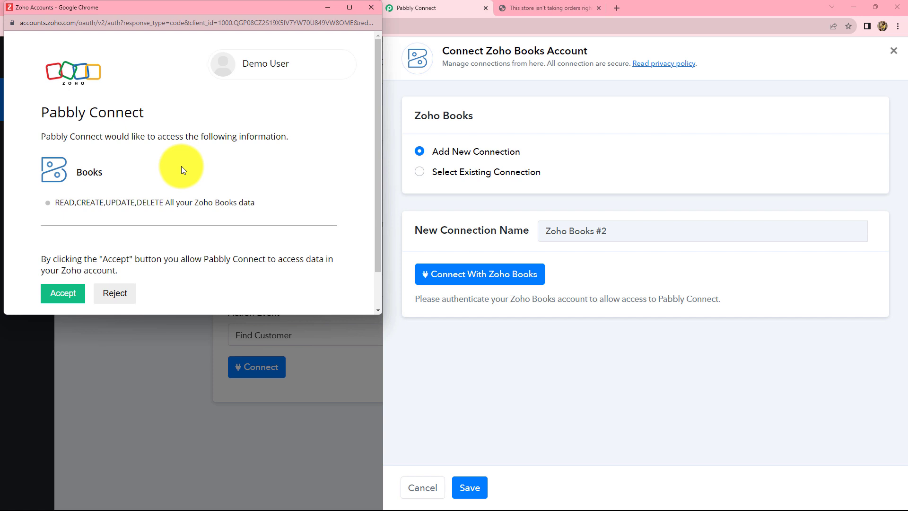
scroll(183, 172, "down", 1)
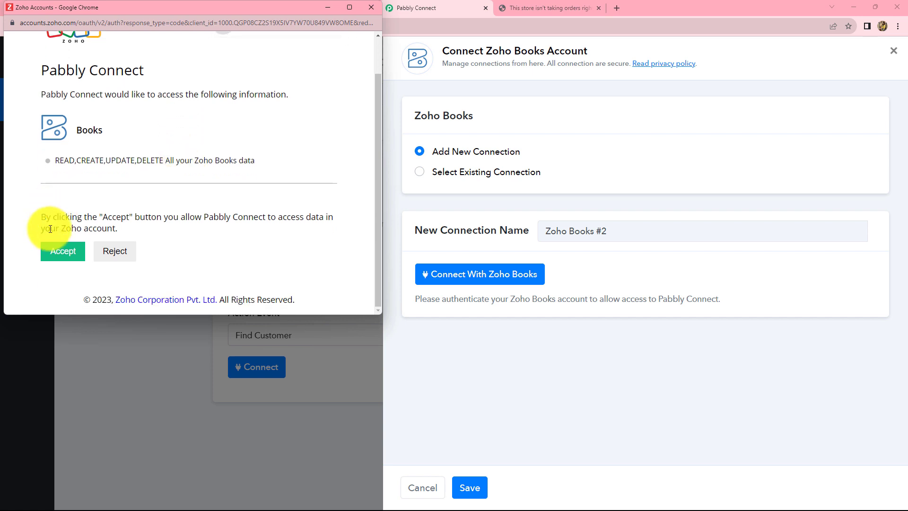
- Accept Zoho's access request, then move down to the Organization and Search Text fields
left_click(65, 256)
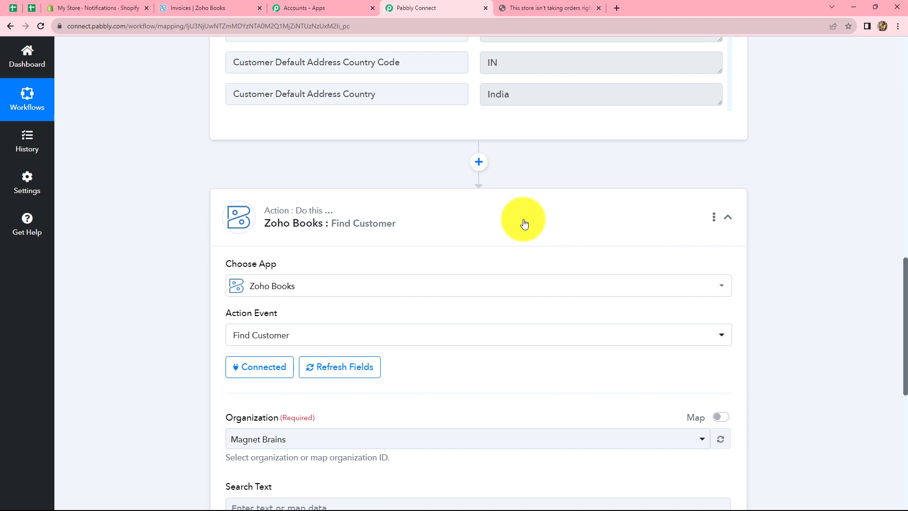
scroll(524, 224, "down", 4)
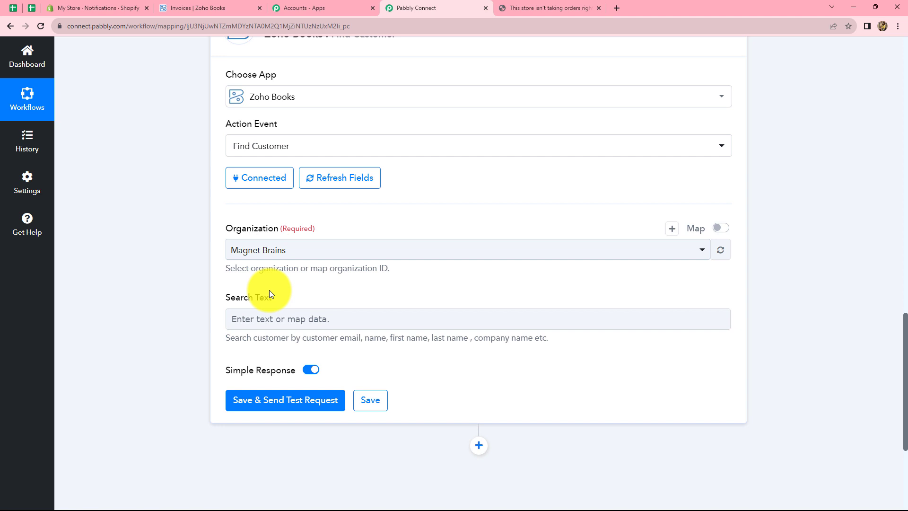
left_click(250, 318)
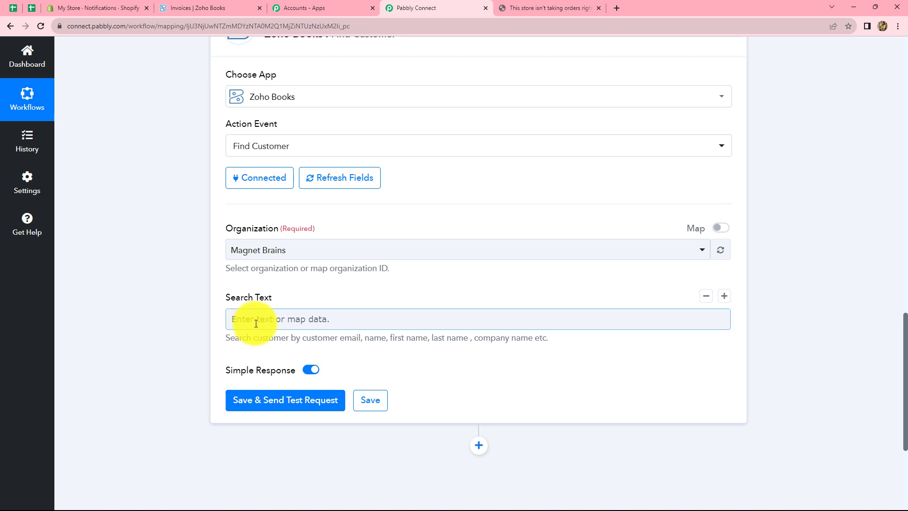
- Map the Shopify New Order Email field into Find Customer's Search Text, then switch to Zoho Books
left_click(256, 324)
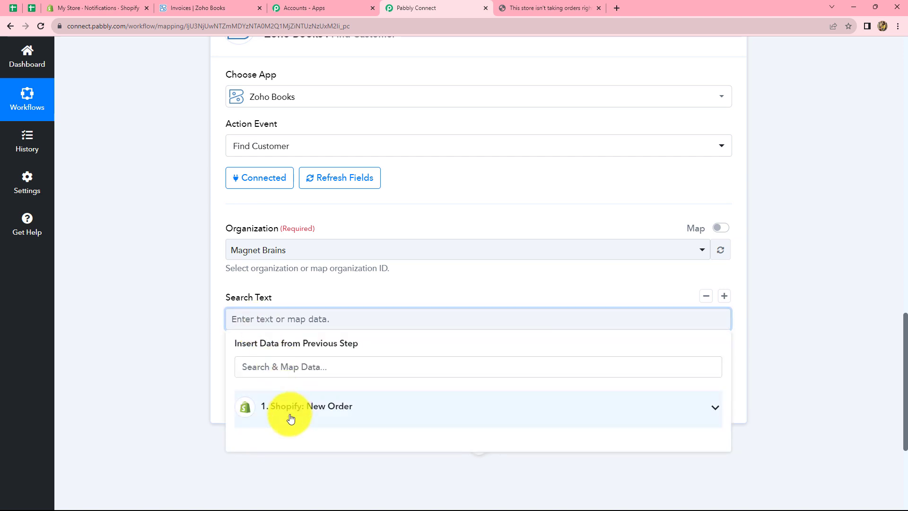
left_click(292, 409)
scroll(426, 398, "down", 3)
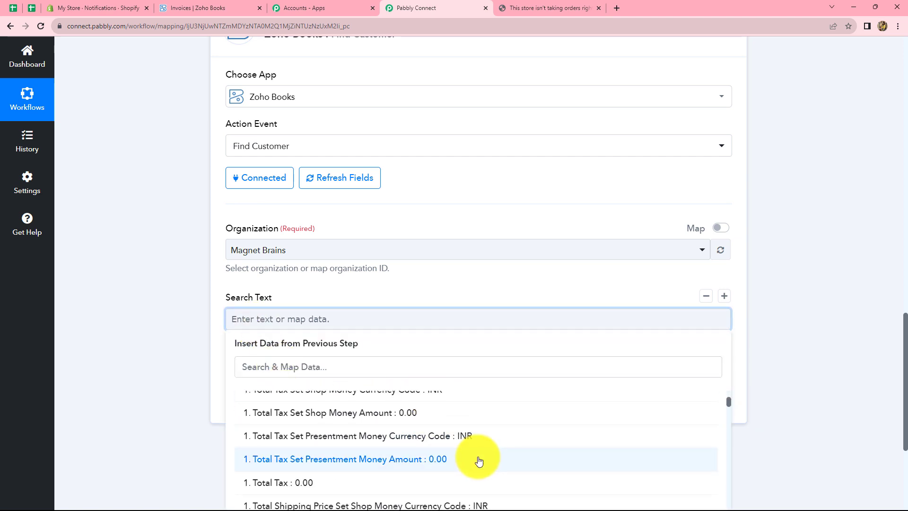
left_click(346, 372)
type("ema")
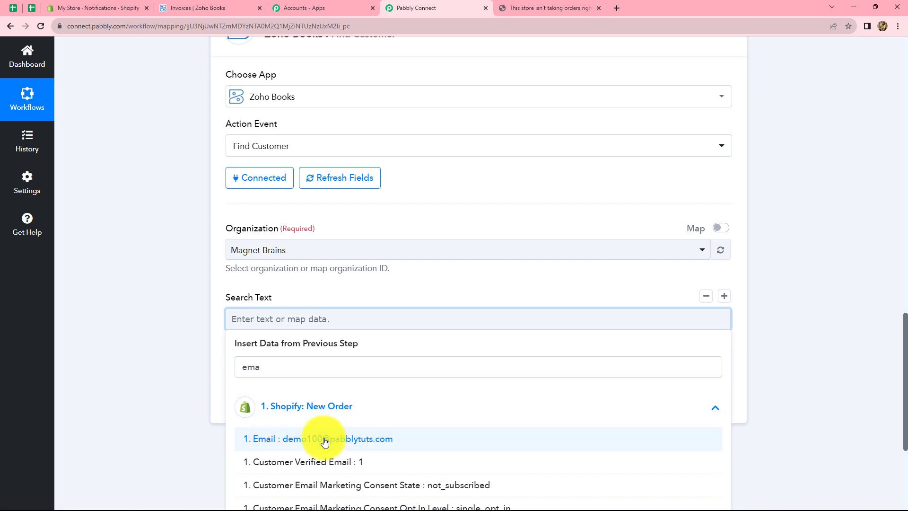
left_click(324, 441)
left_click(789, 351)
scroll(520, 297, "down", 2)
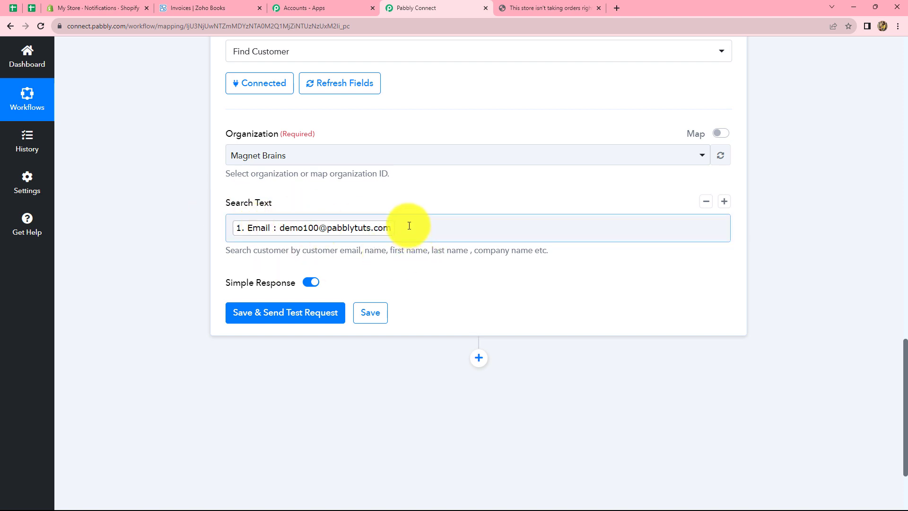
left_click(185, 234)
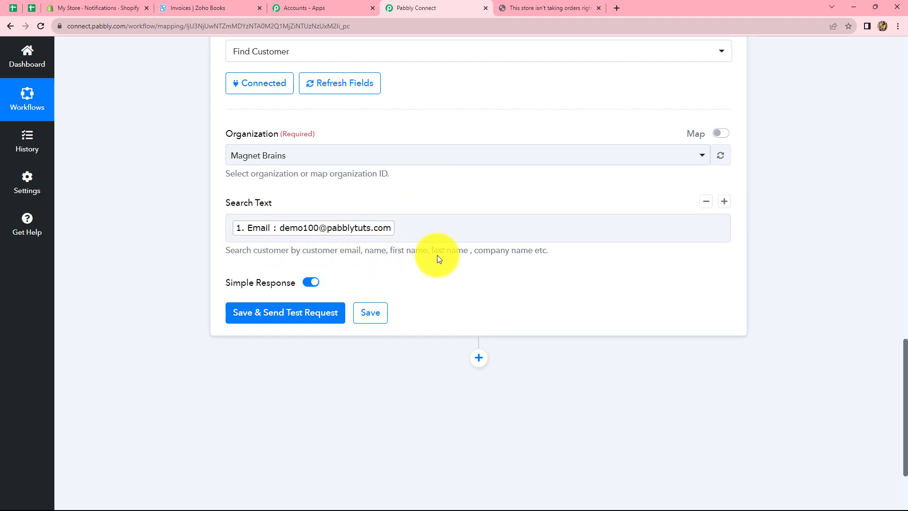
left_click(403, 230)
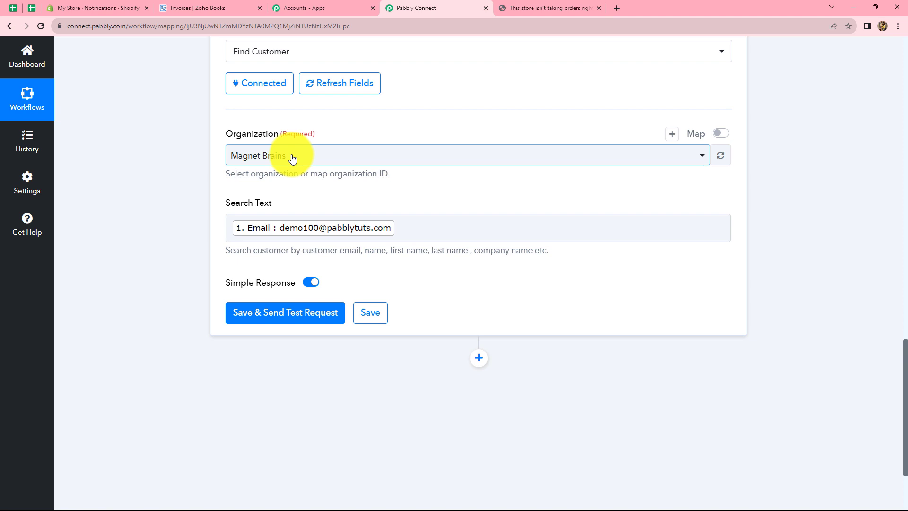
left_click(198, 6)
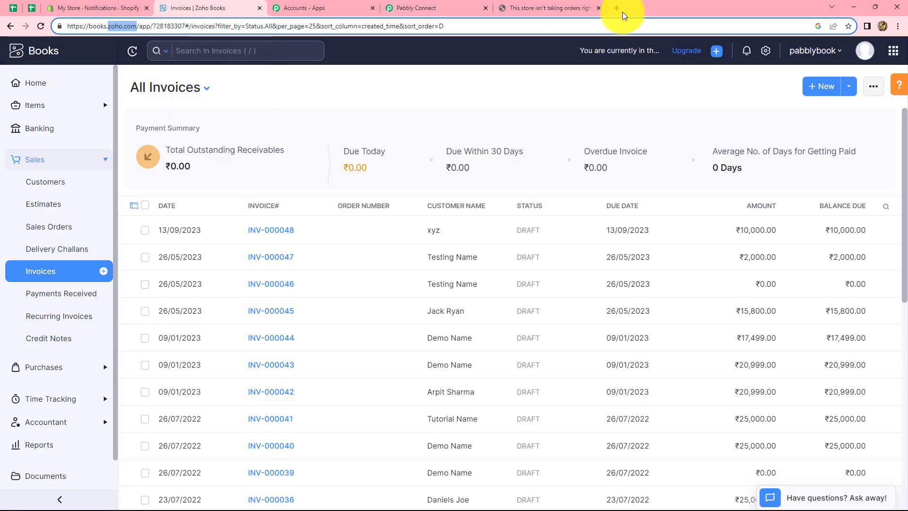
- Confirm pabblybook is the active Zoho Books organization, then open the workflow's Organization dropdown
left_click(833, 53)
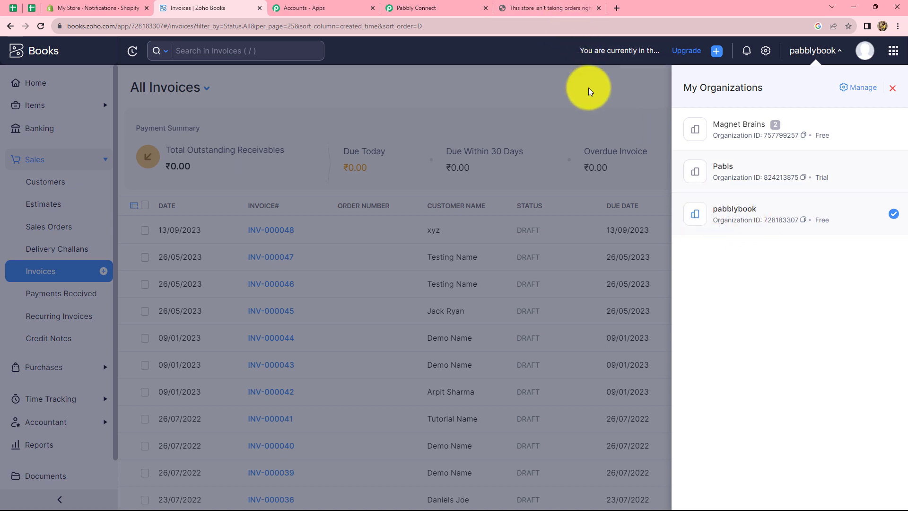
left_click(432, 7)
left_click(335, 158)
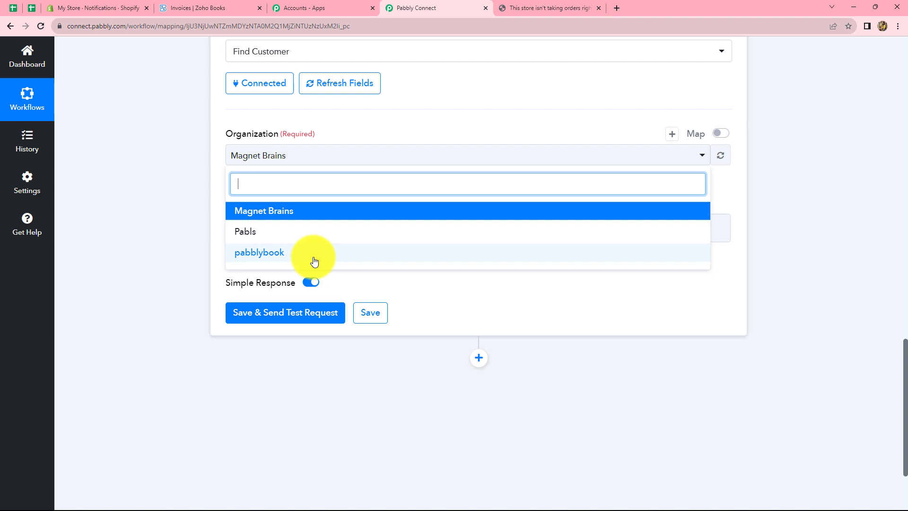
- Choose pabblybook as the organization and send a Find Customer test request
left_click(314, 256)
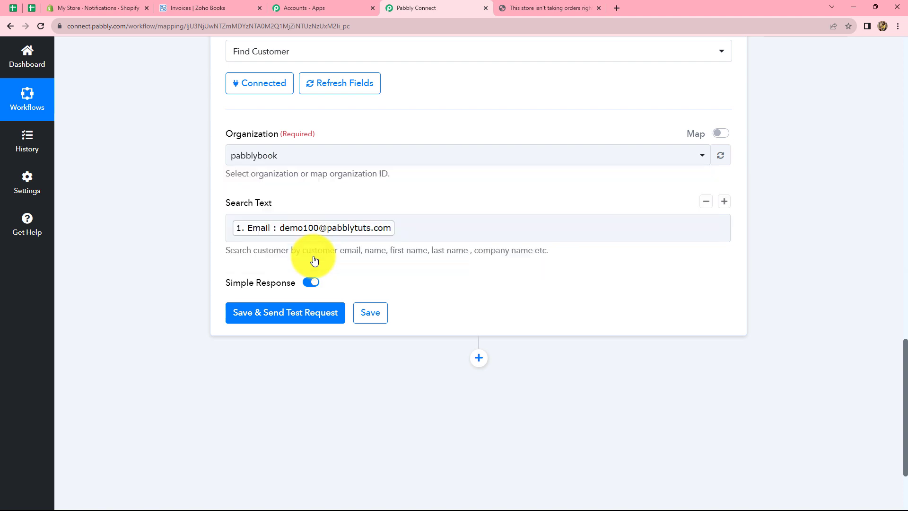
left_click(297, 318)
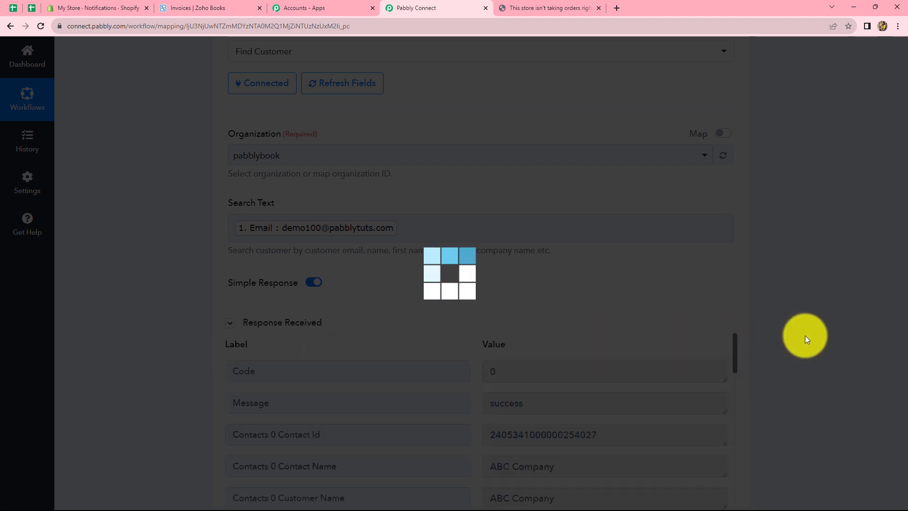
scroll(805, 336, "down", 3)
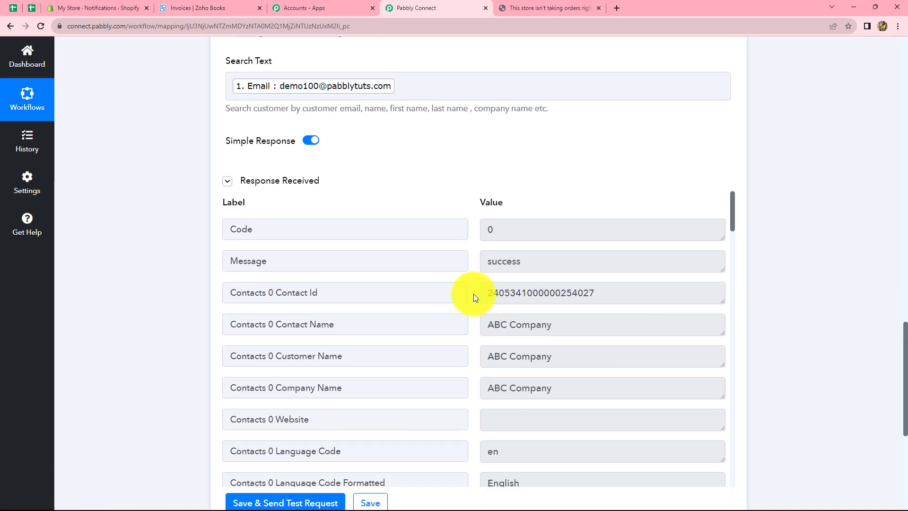
- Review the test response showing customer ABC Company and its Contacts 0 Contact Id
left_click_drag(486, 293, 620, 296)
left_click(620, 296)
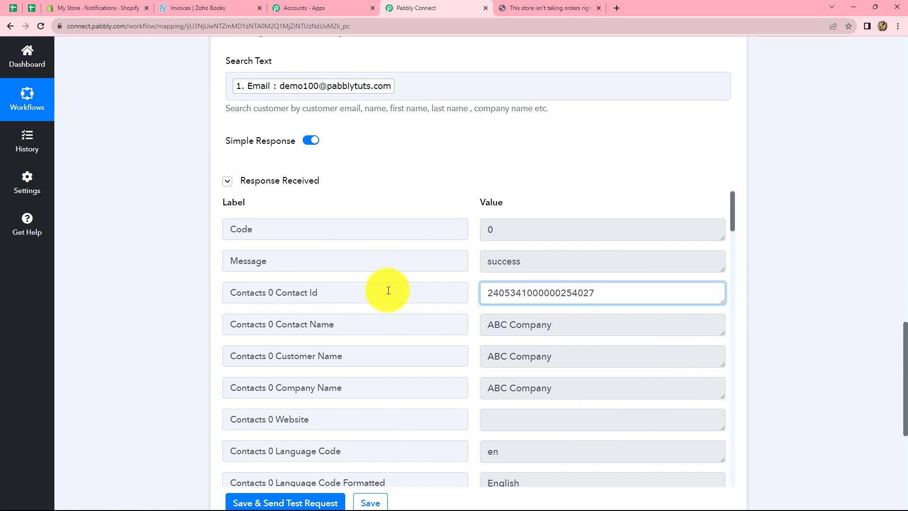
scroll(828, 298, "down", 6)
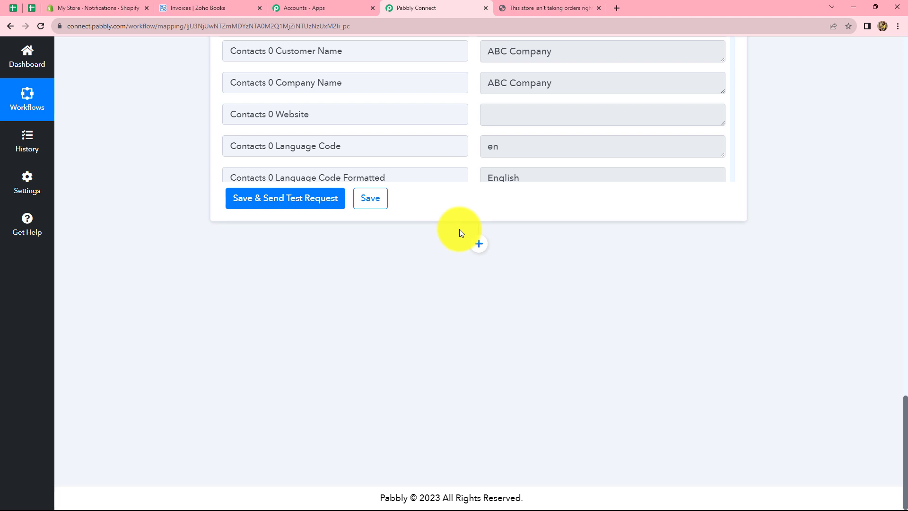
scroll(348, 314, "up", 4)
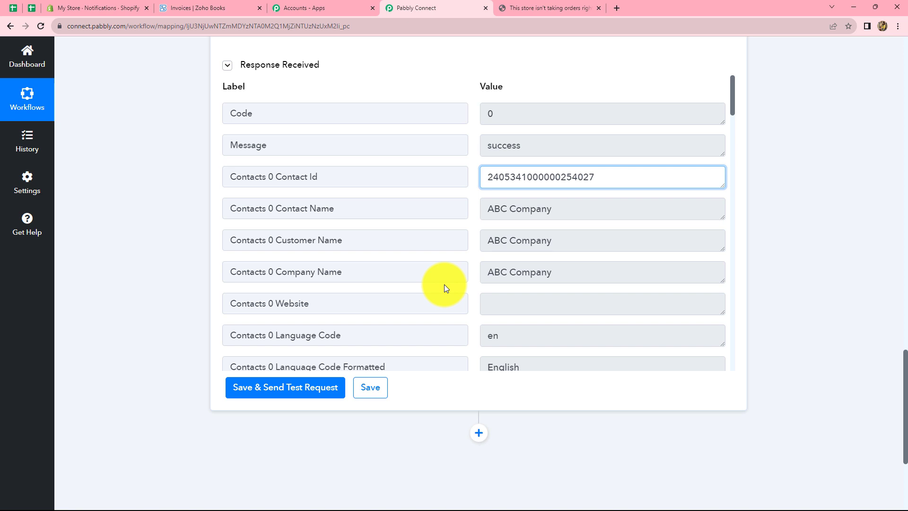
scroll(444, 284, "down", 3)
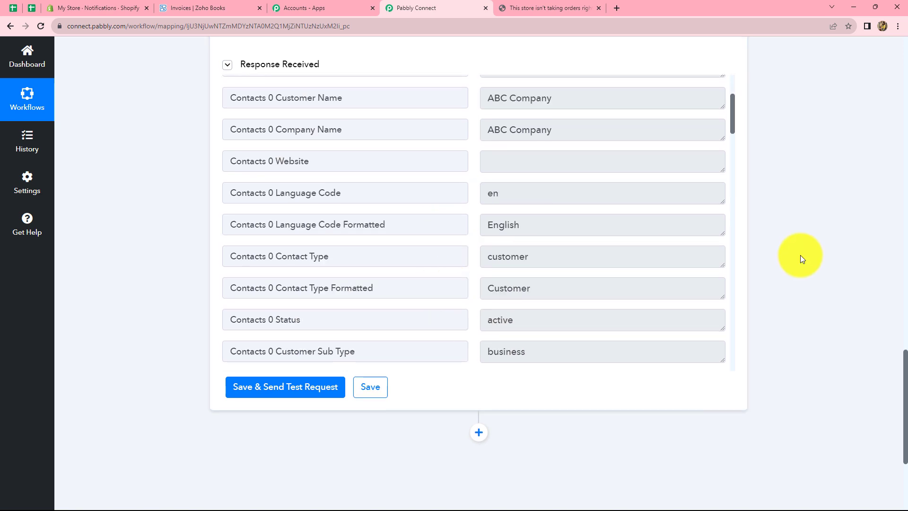
scroll(801, 254, "down", 4)
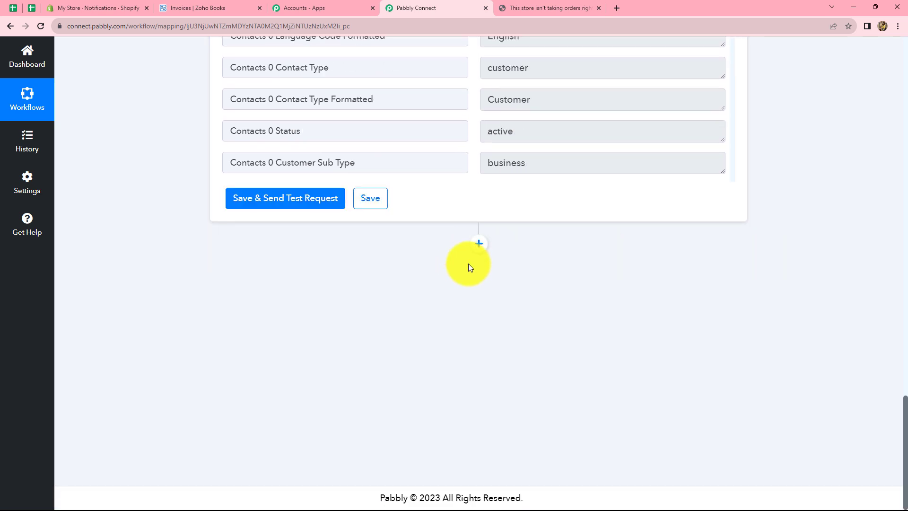
scroll(431, 277, "up", 4)
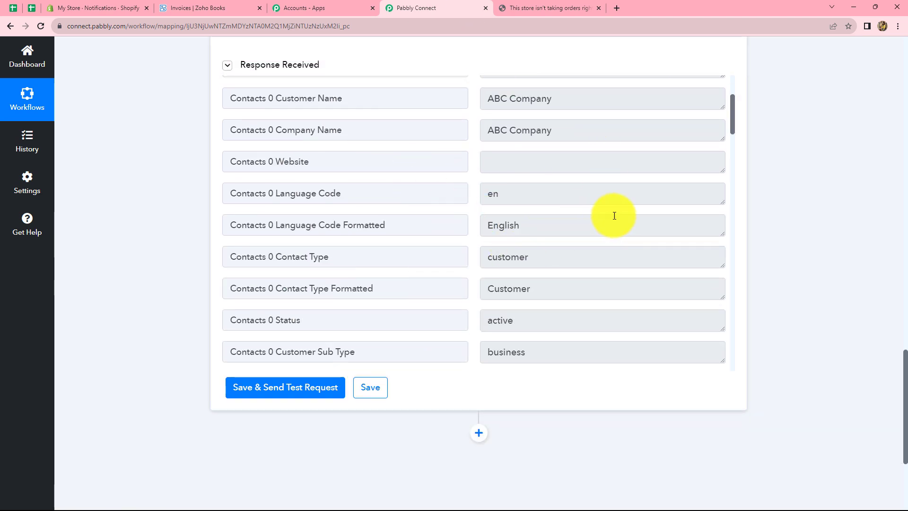
scroll(805, 257, "down", 4)
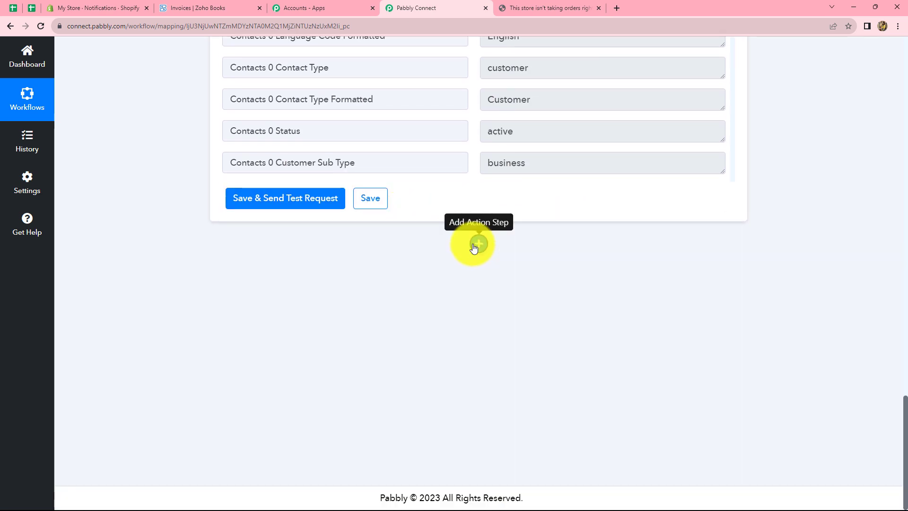
- Add a Filter step on Contacts 0 Contact Id with filter type Exists
left_click(474, 245)
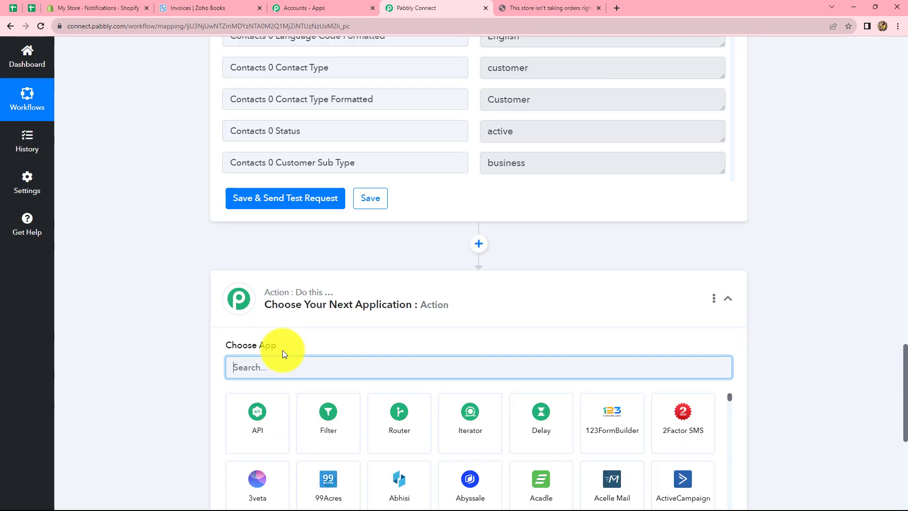
left_click(336, 415)
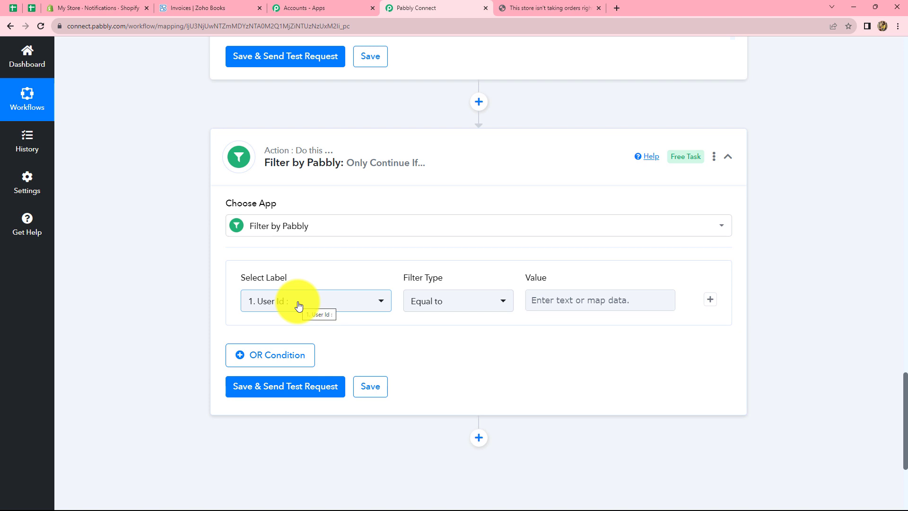
left_click(299, 305)
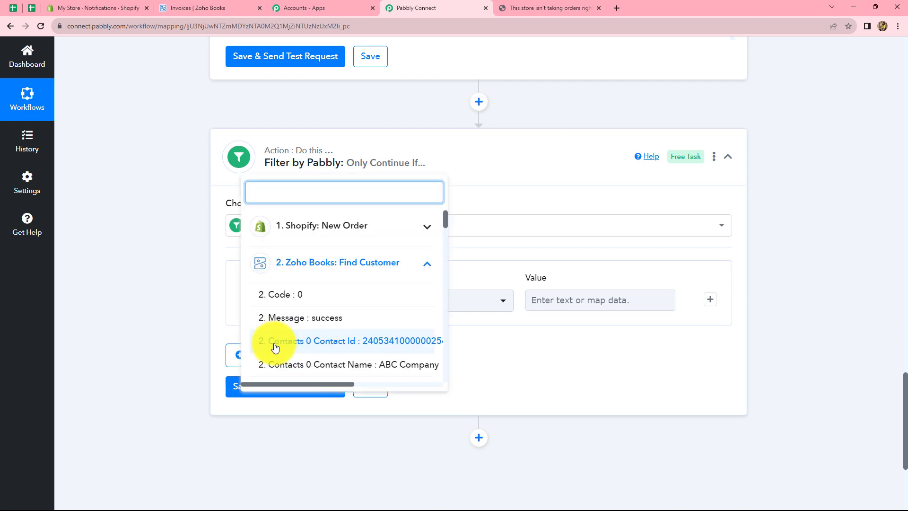
left_click(355, 346)
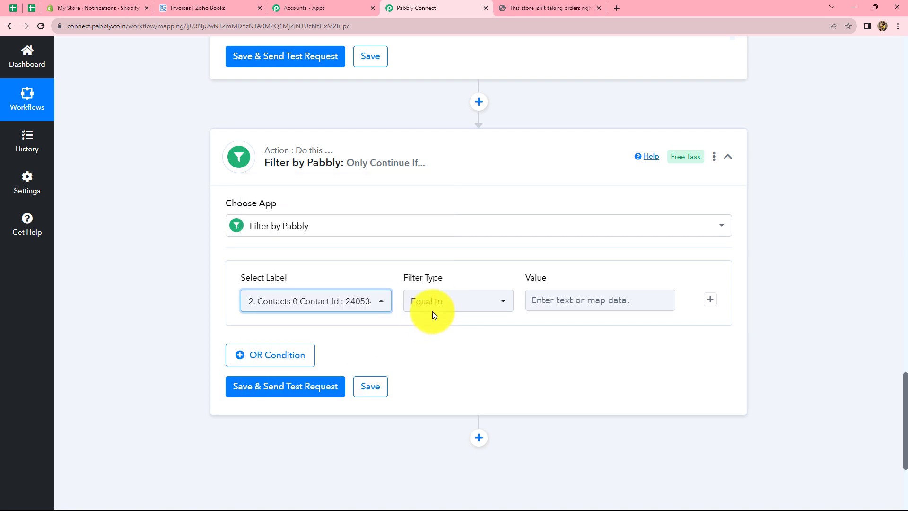
left_click(446, 301)
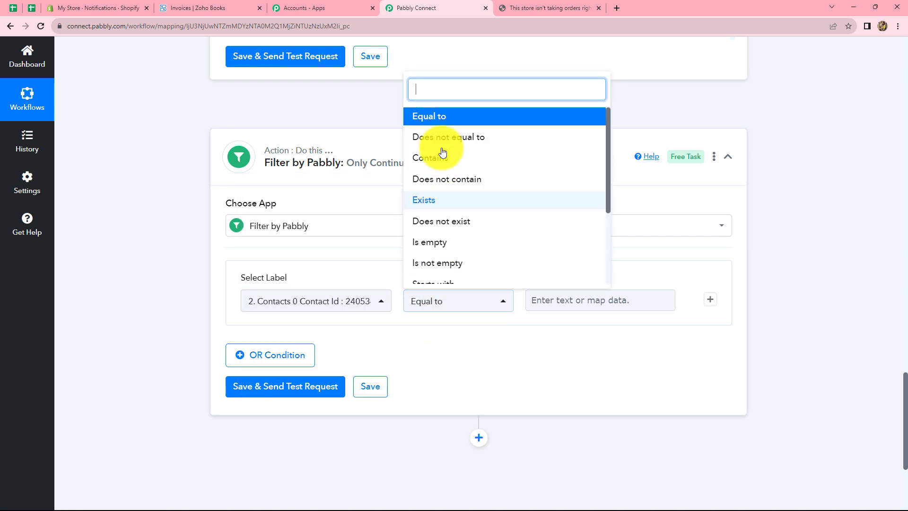
left_click(433, 203)
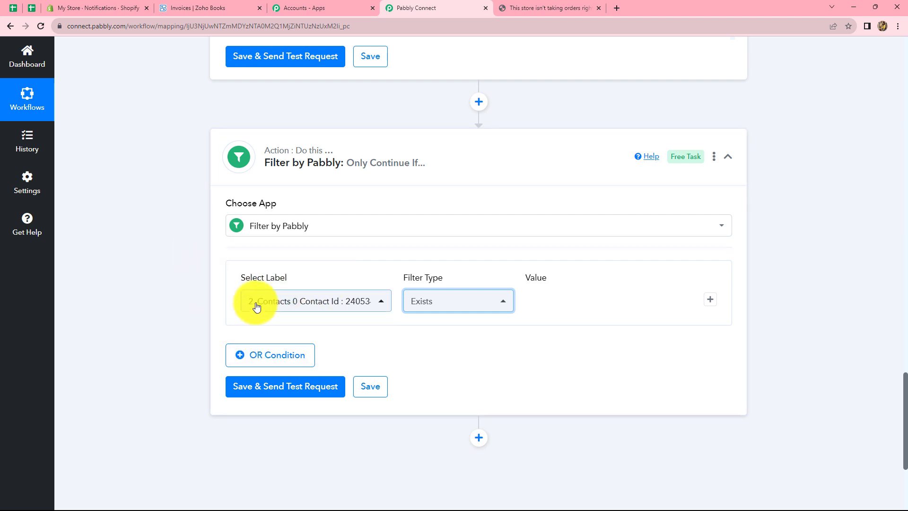
- Save the filter and test it, confirming the result Condition is true
scroll(340, 298, "up", 7)
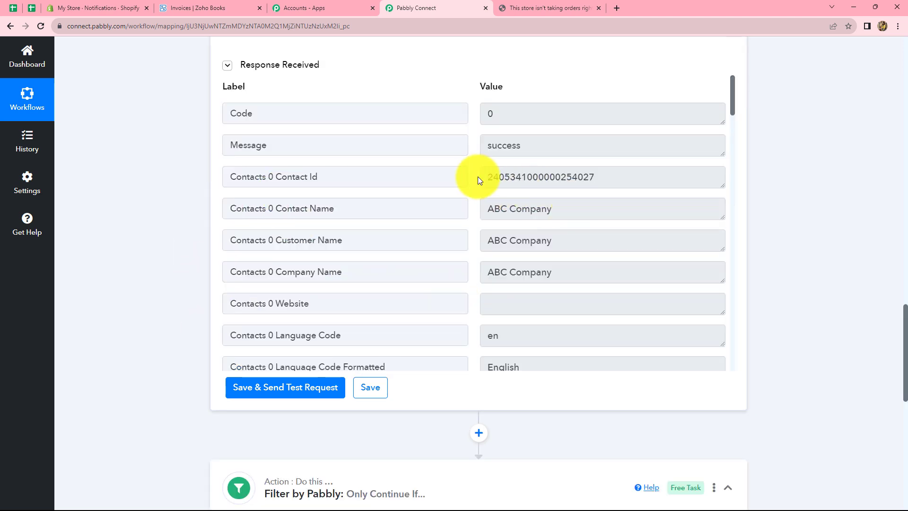
scroll(894, 236, "down", 7)
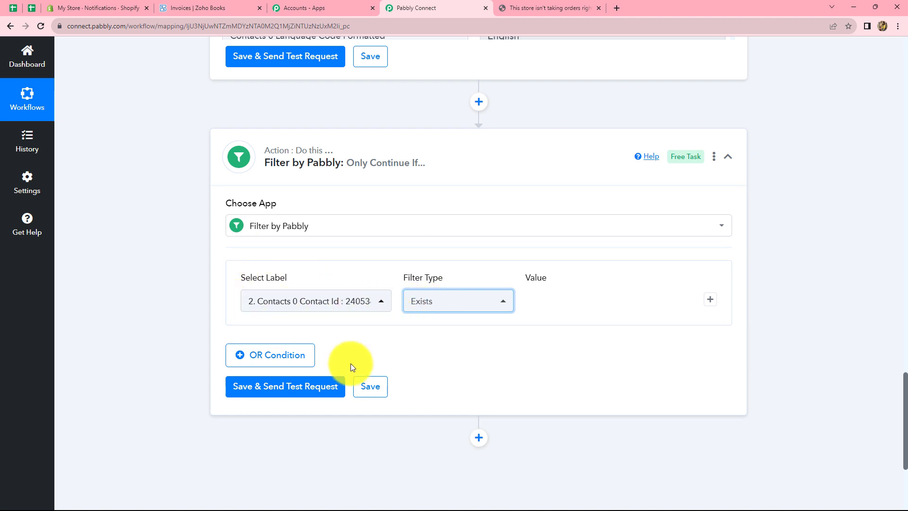
left_click(281, 392)
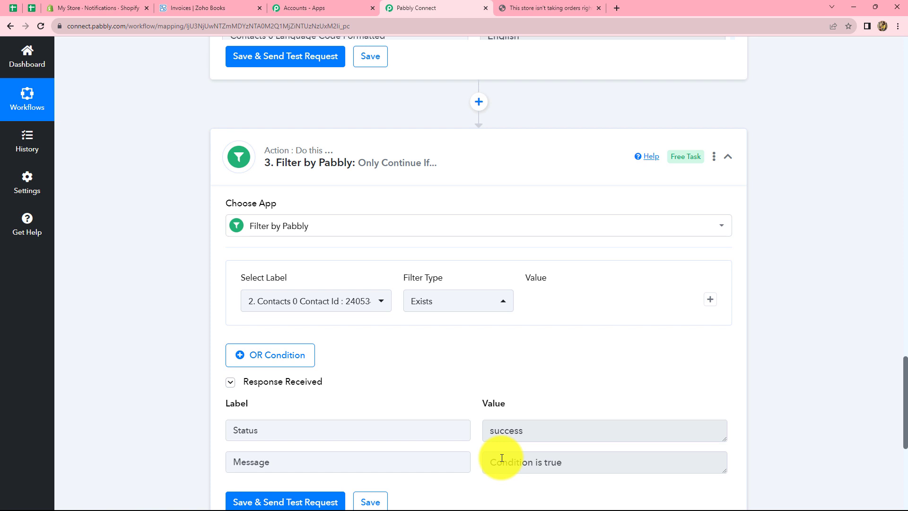
scroll(768, 365, "down", 3)
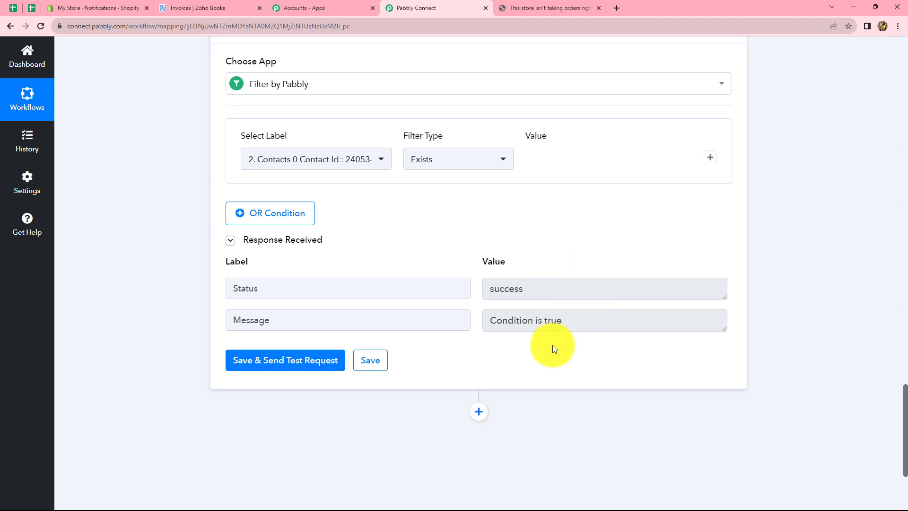
scroll(550, 381, "down", 3)
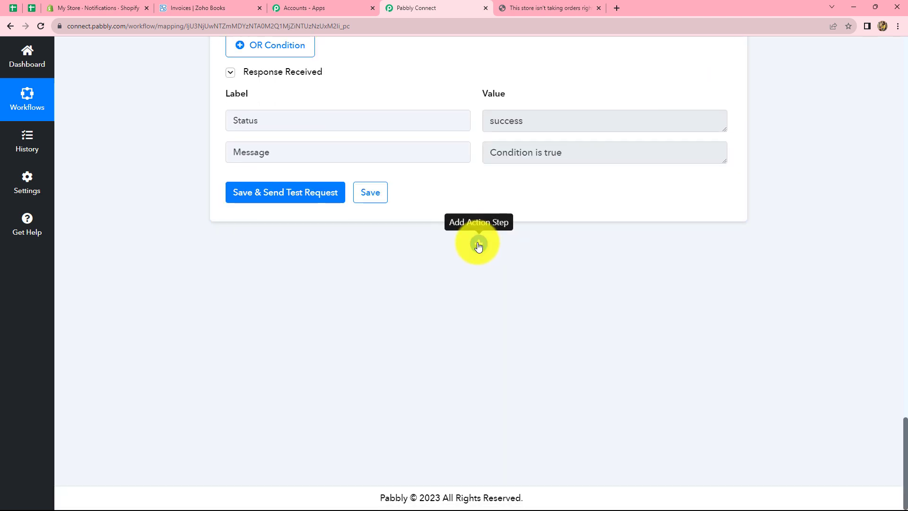
- Add a Zoho Books action step with the Create Sales Invoice event
left_click(478, 243)
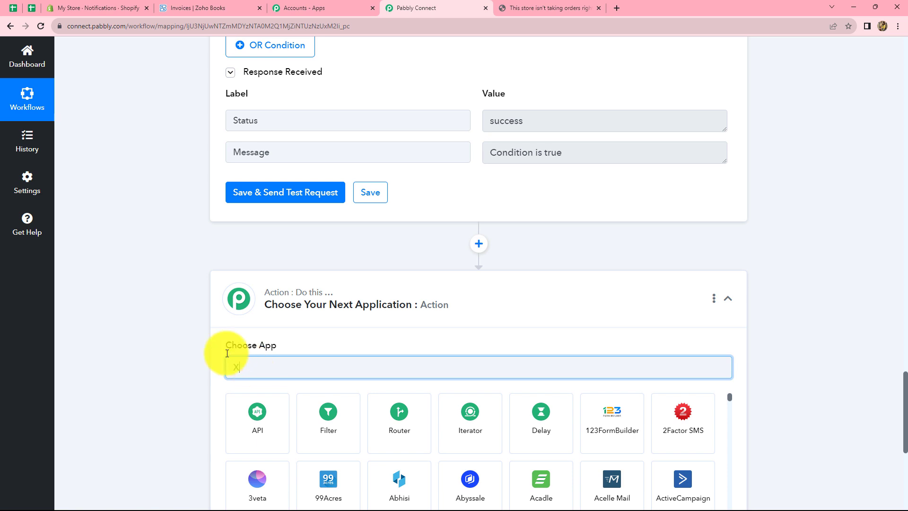
key("BackSpace")
left_click(377, 418)
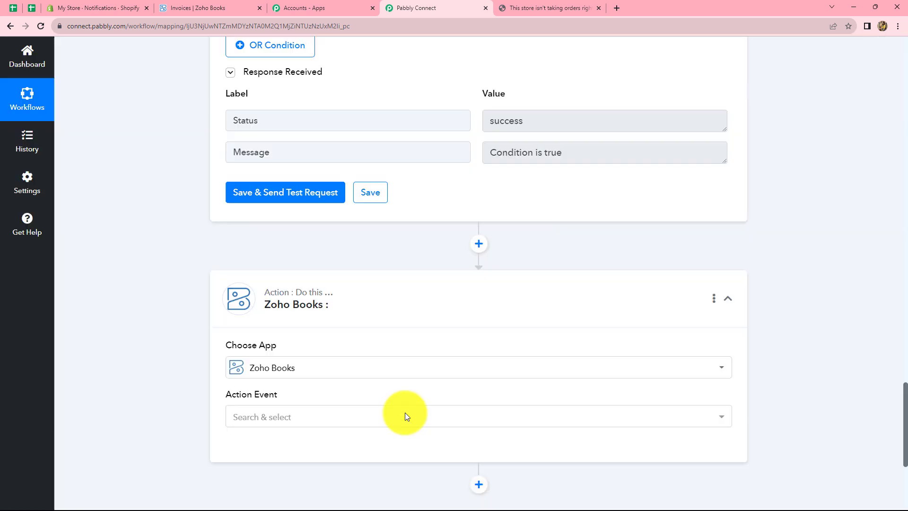
left_click(284, 424)
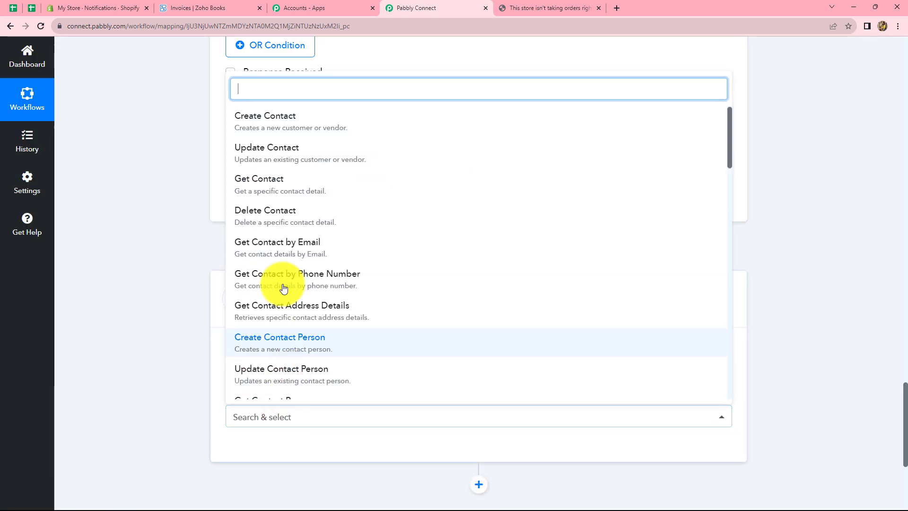
scroll(308, 229, "down", 10)
left_click(308, 229)
- Connect it with the existing Zoho Books connection and set the organization to pabblybook
left_click(238, 450)
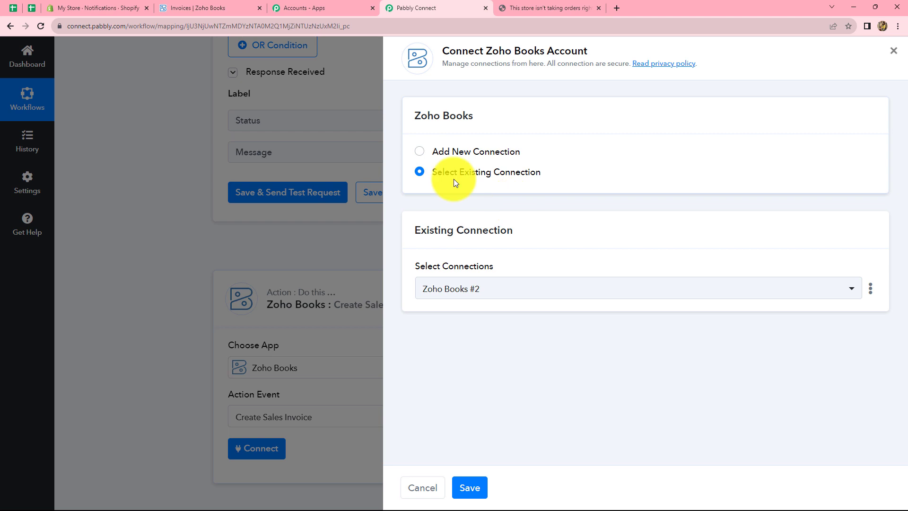
left_click(475, 492)
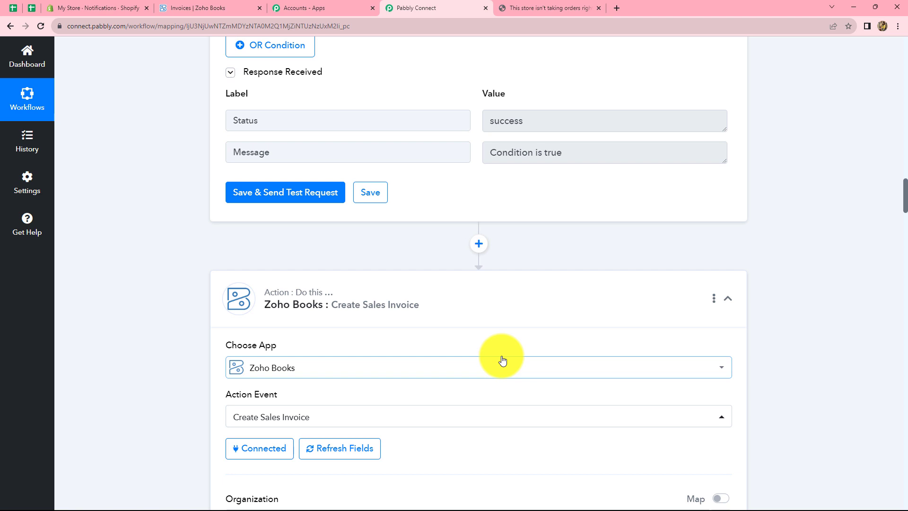
scroll(503, 360, "down", 8)
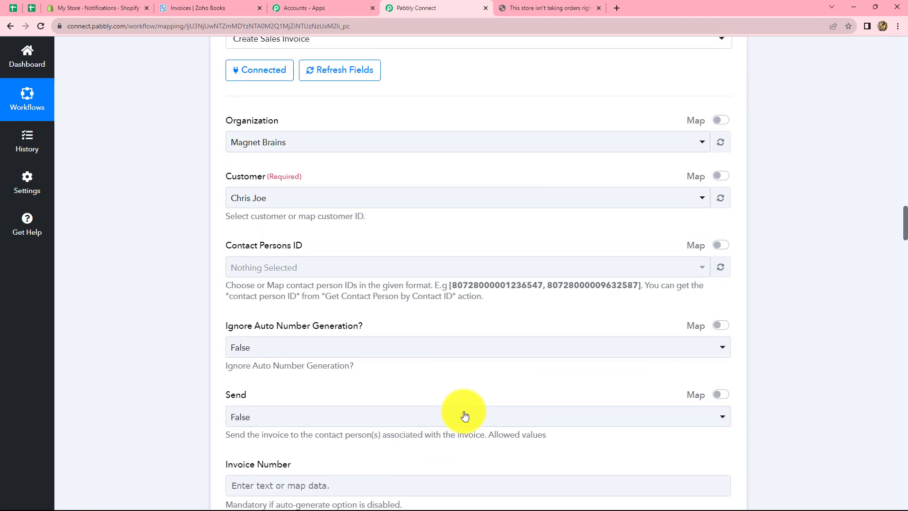
left_click(295, 143)
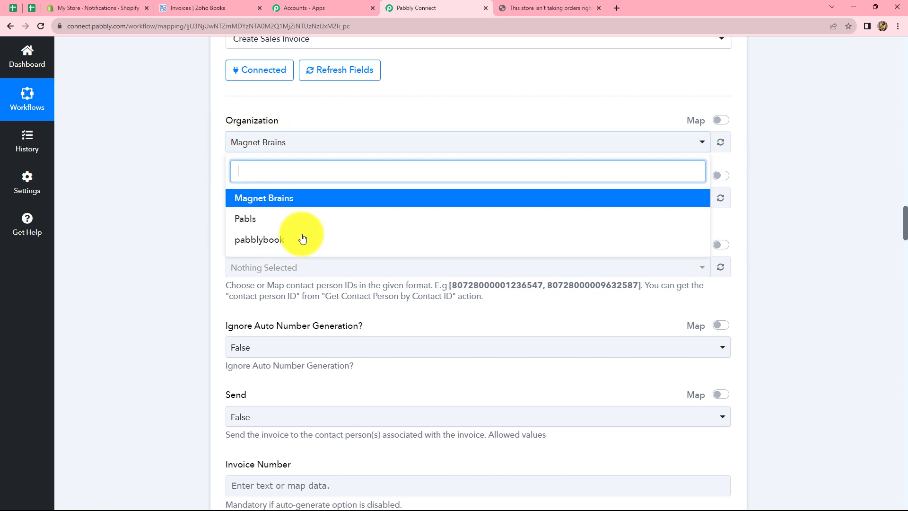
left_click(266, 241)
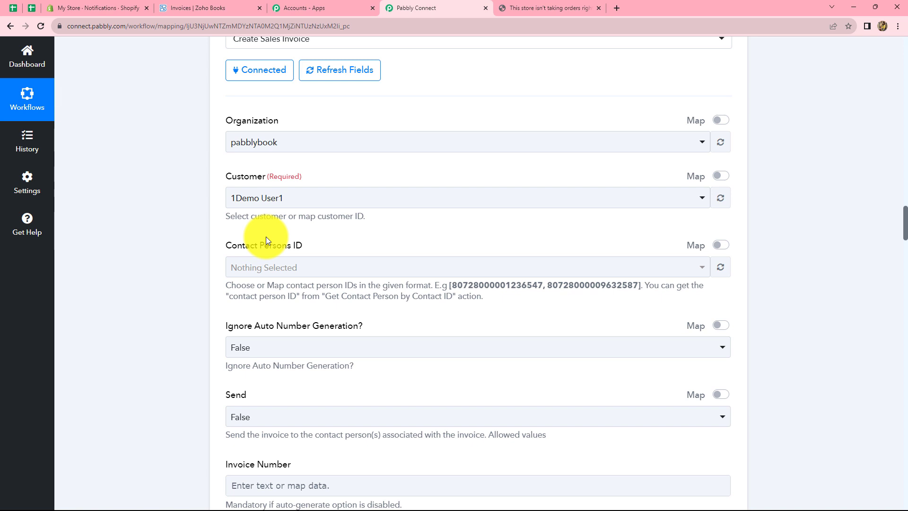
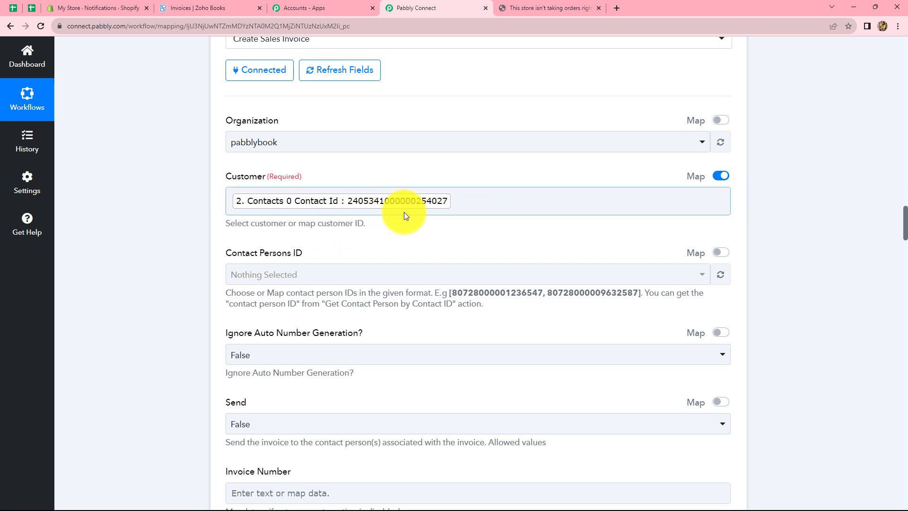
scroll(411, 215, "down", 3)
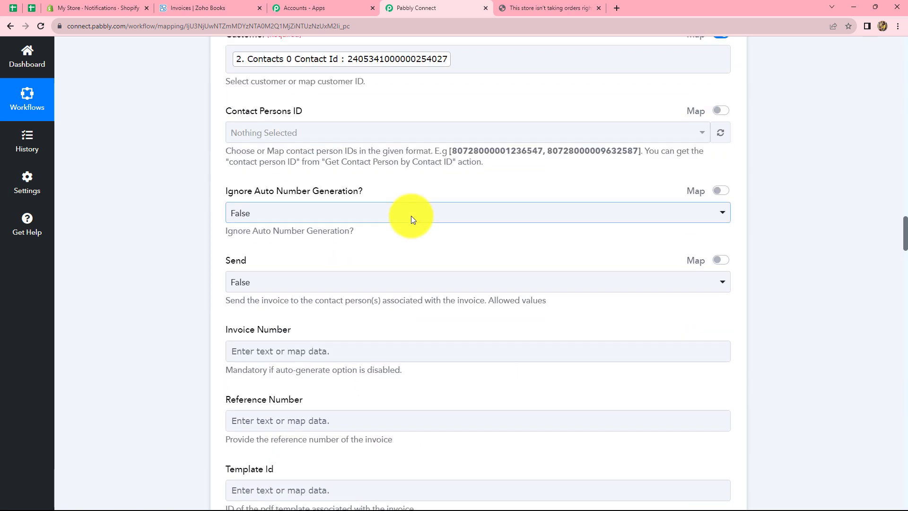
scroll(411, 216, "down", 1)
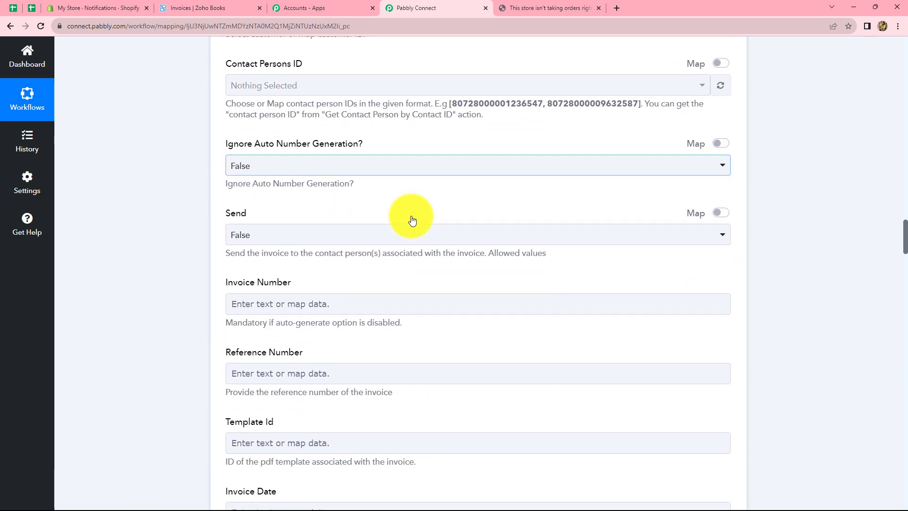
left_click(325, 172)
left_click(188, 178)
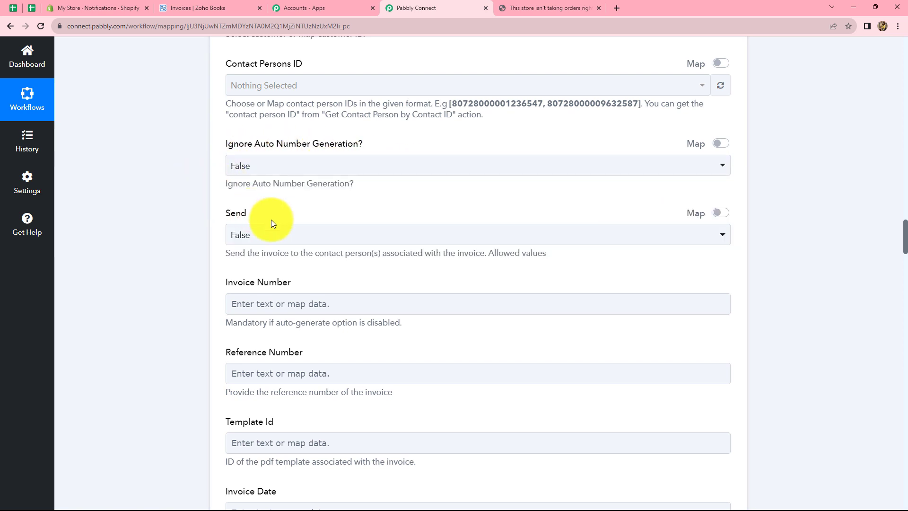
scroll(289, 223, "down", 4)
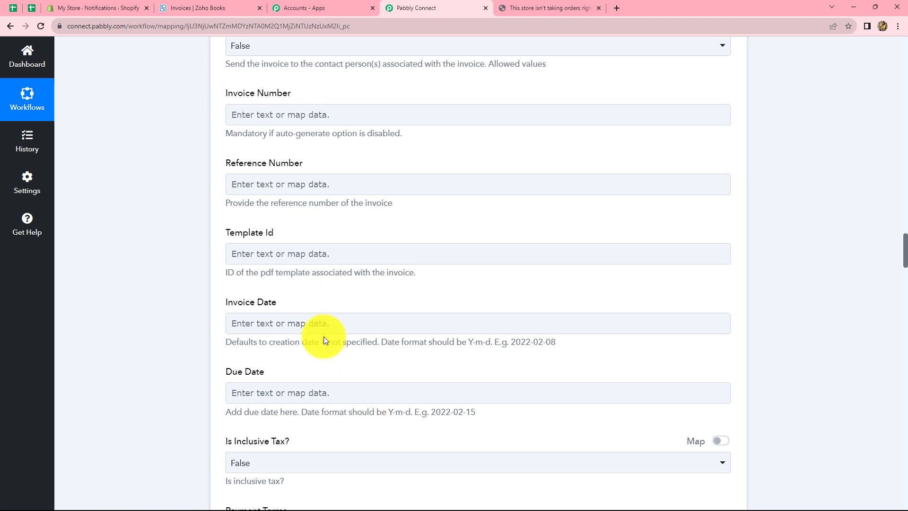
left_click(310, 326)
scroll(307, 325, "down", 3)
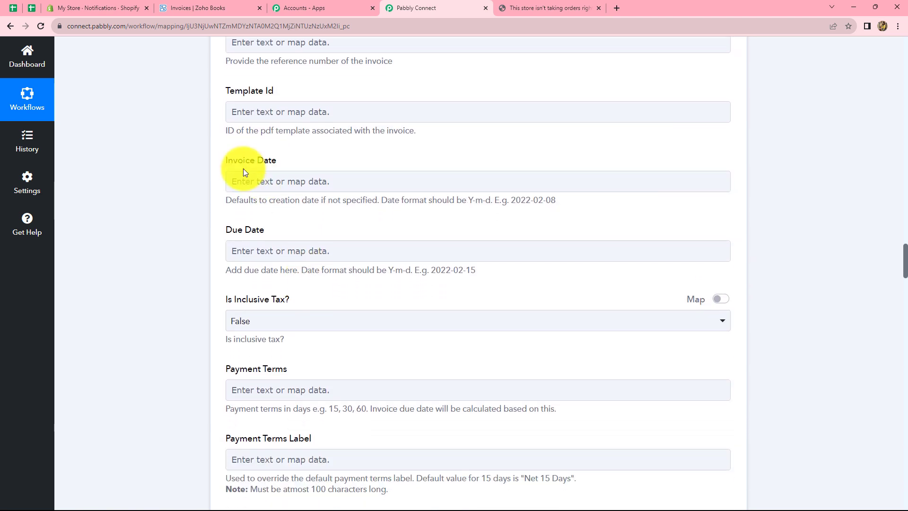
left_click(291, 176)
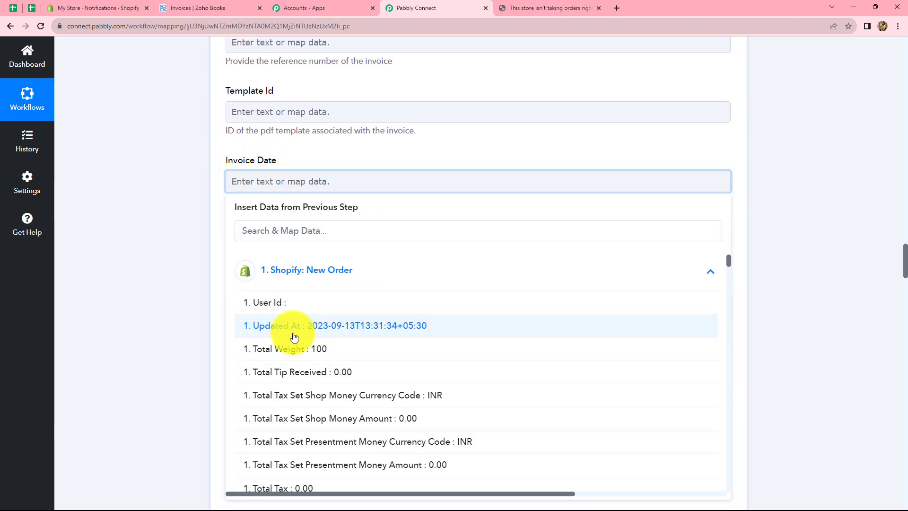
left_click(275, 232)
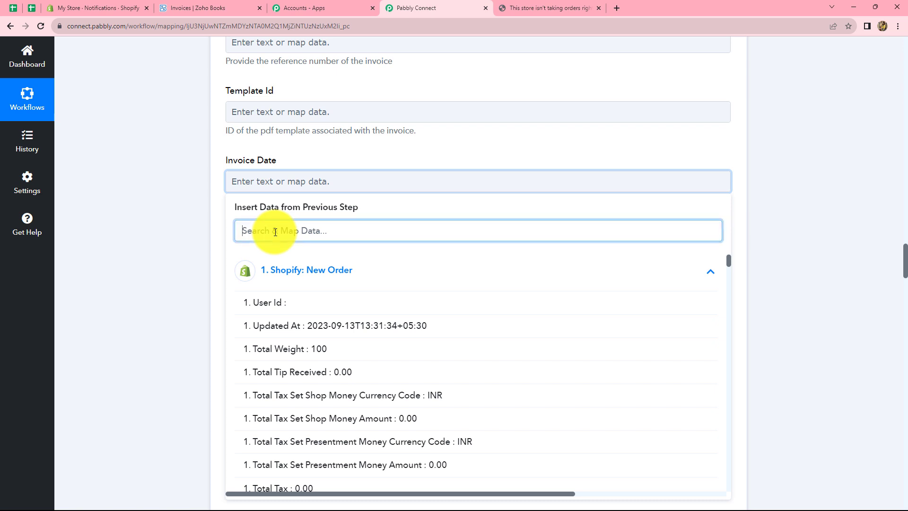
type("dat")
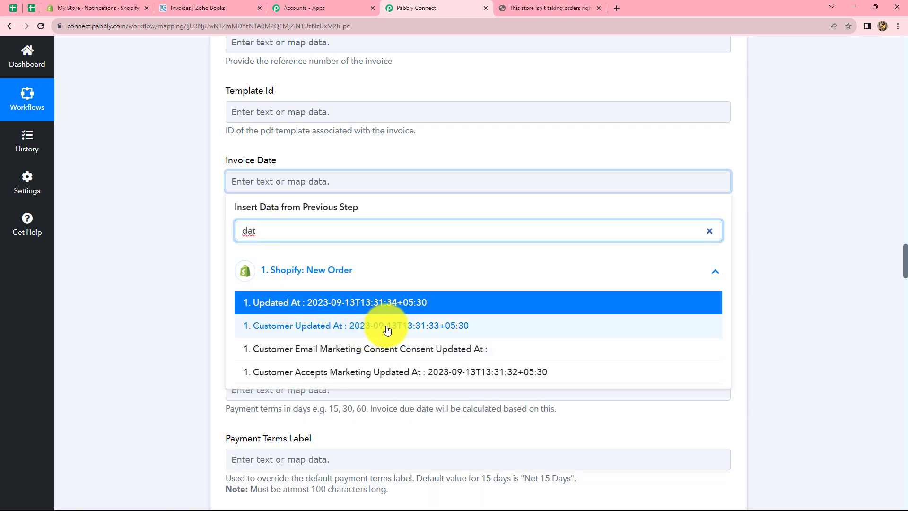
left_click(507, 311)
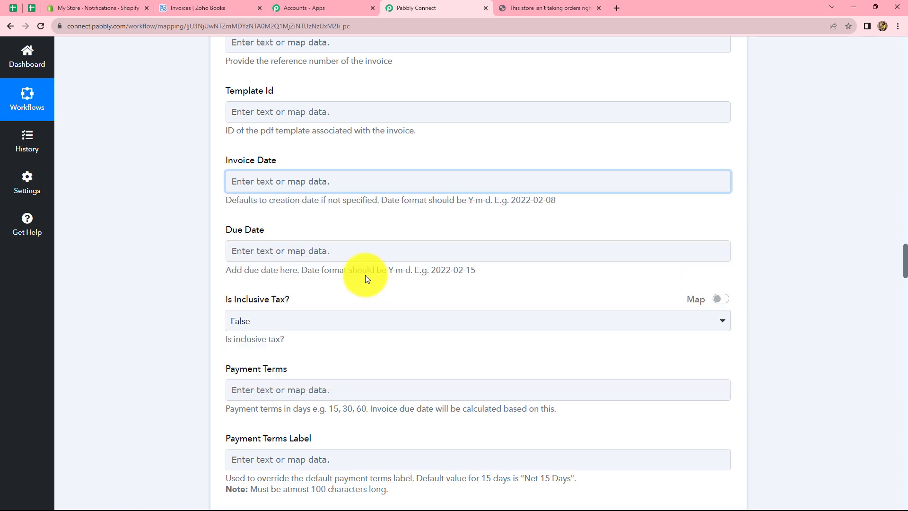
left_click_drag(390, 270, 487, 268)
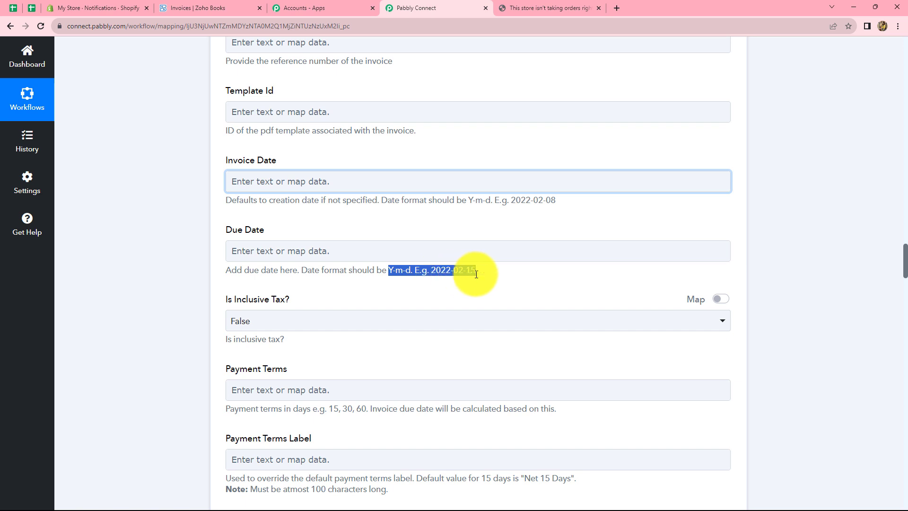
left_click(485, 274)
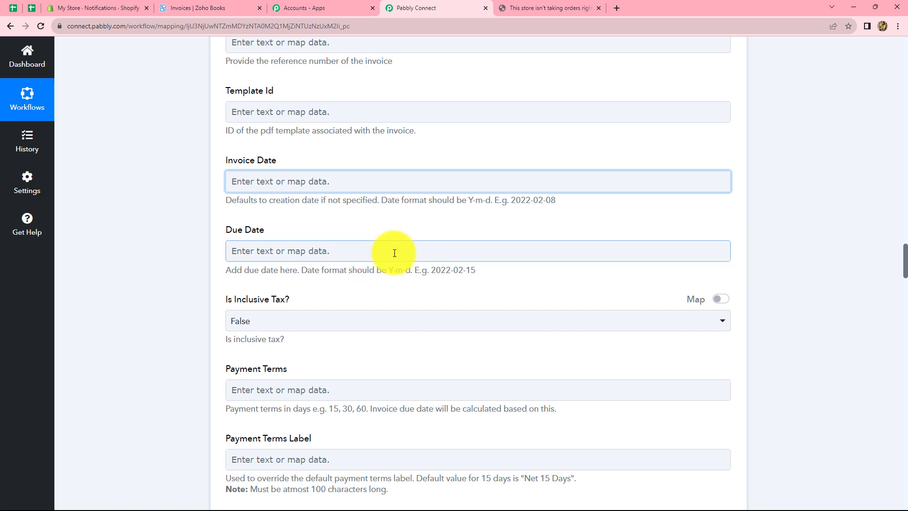
scroll(393, 262, "up", 20)
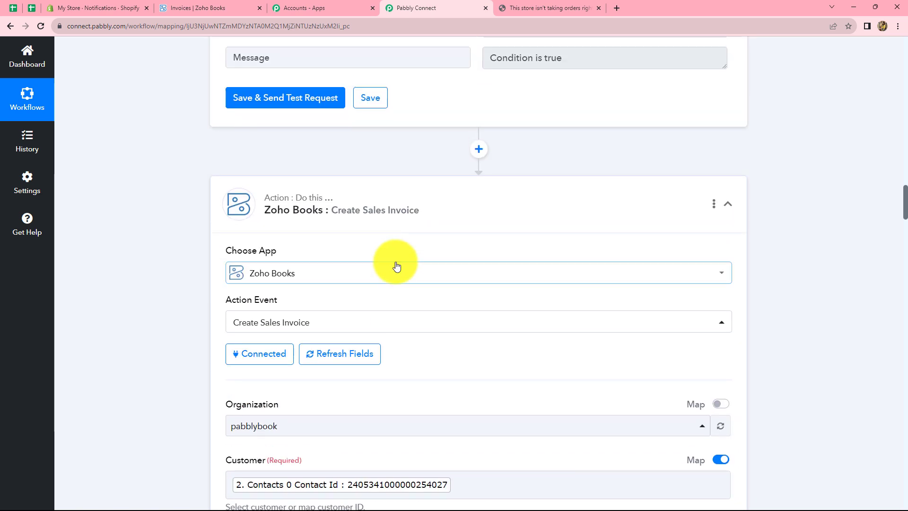
- Insert a Date/Time Formatter step using Format Date Only ahead of the Zoho Books invoice step
left_click(478, 292)
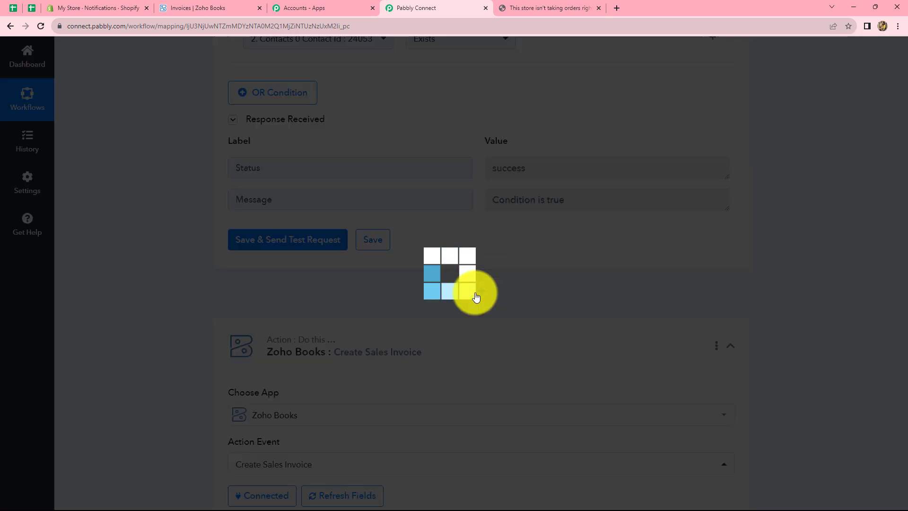
left_click(287, 412)
type("date")
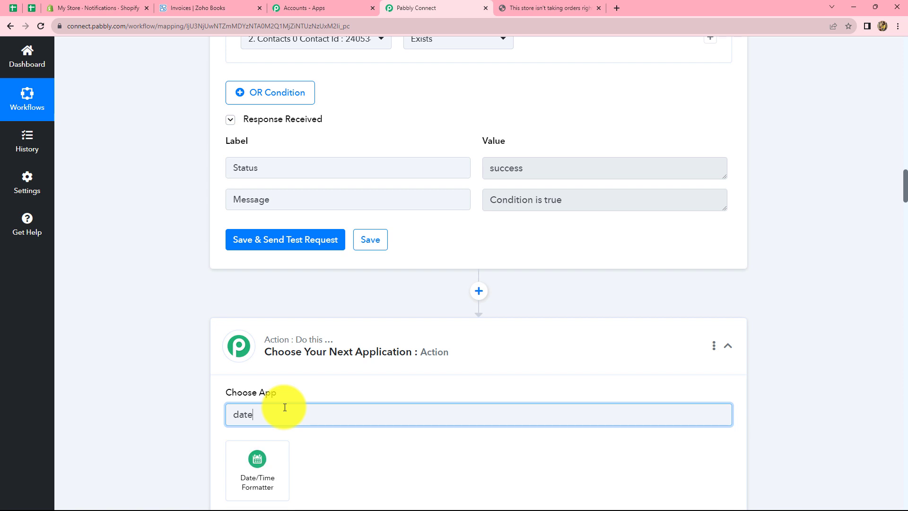
left_click(272, 464)
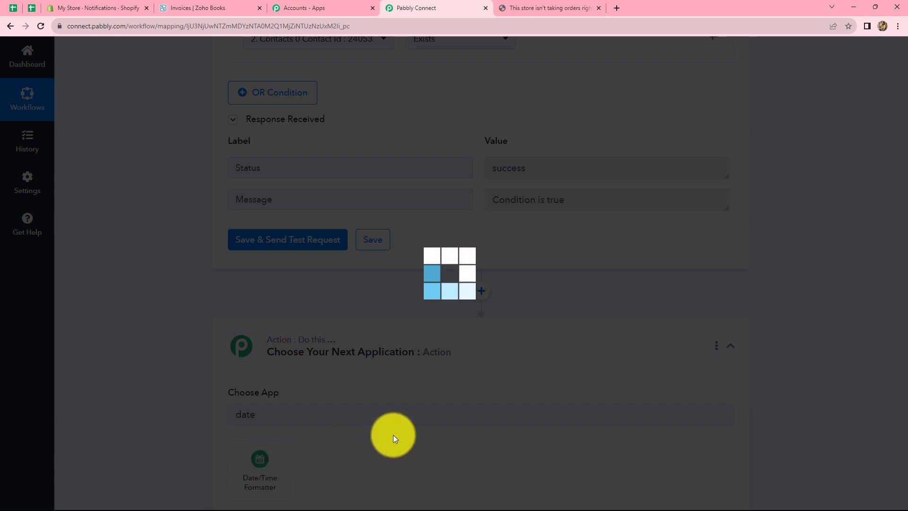
scroll(369, 411, "down", 3)
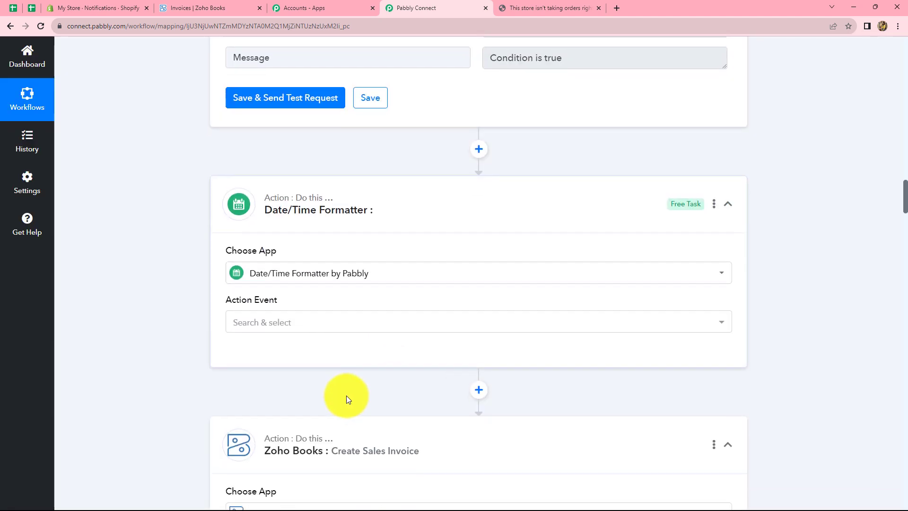
left_click(297, 323)
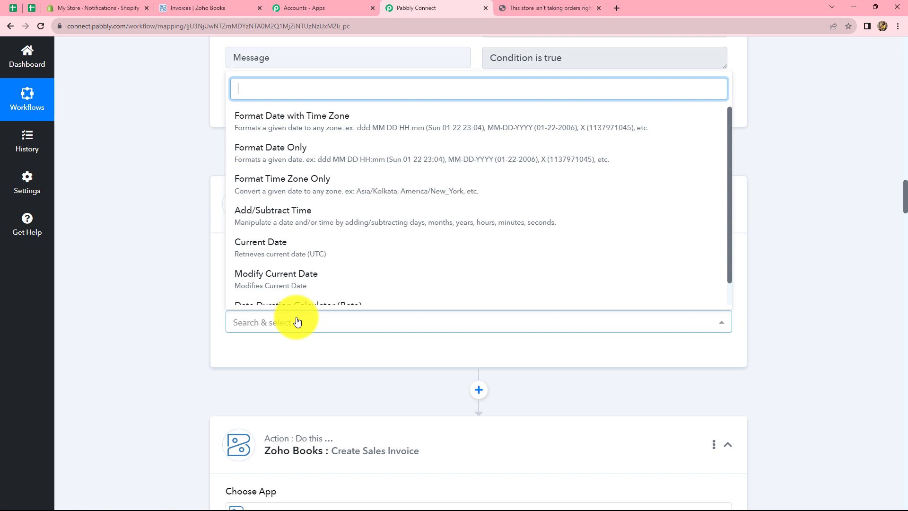
left_click(305, 147)
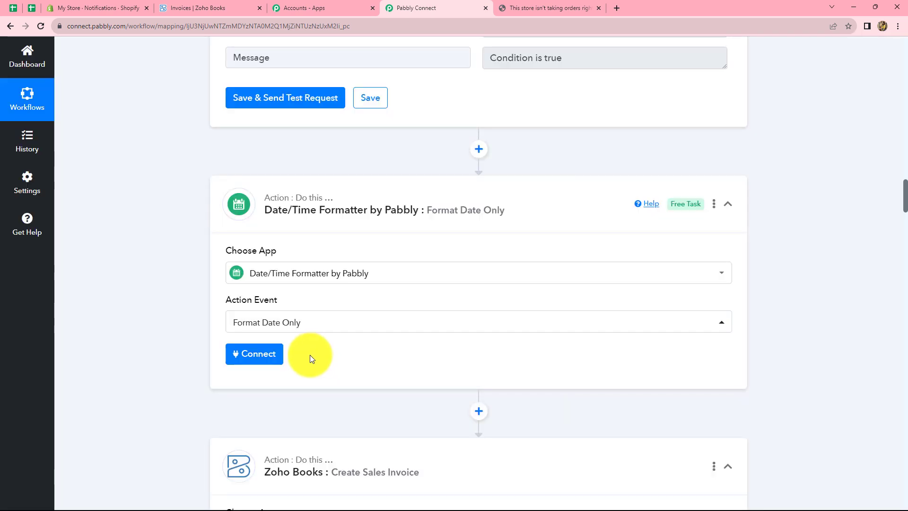
- Map the Shopify order's Updated At into the formatter's Date field
left_click(256, 350)
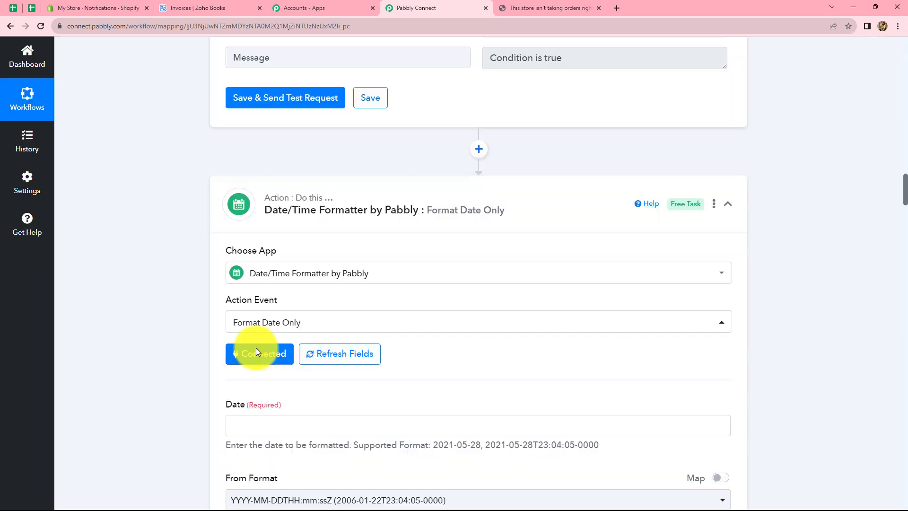
scroll(255, 278, "down", 4)
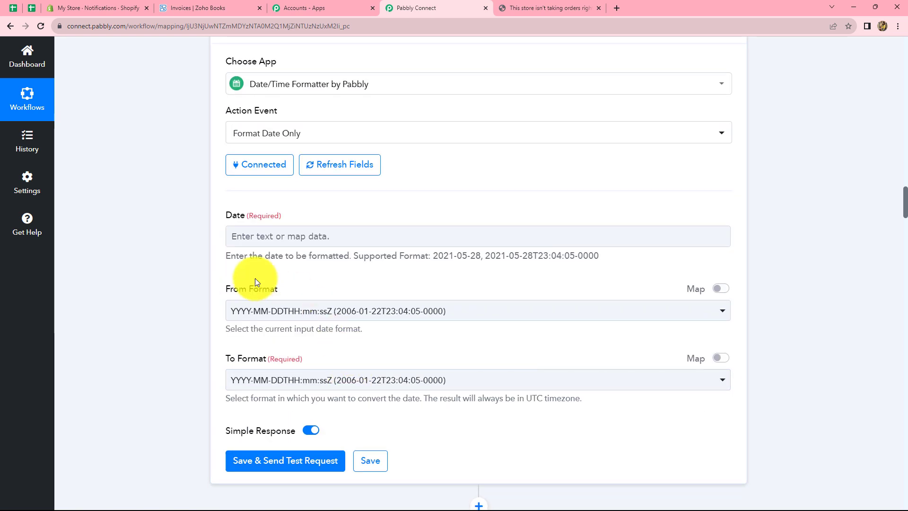
left_click(379, 236)
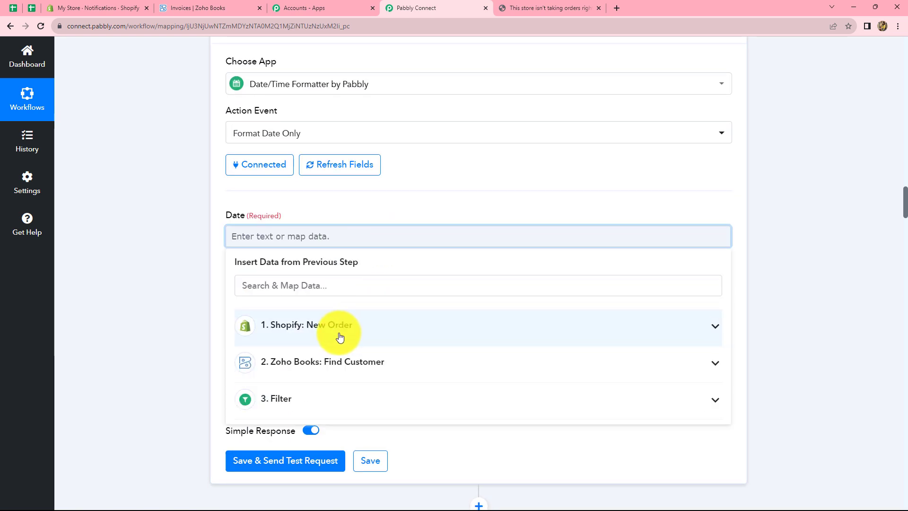
left_click(339, 331)
left_click(291, 287)
type("da")
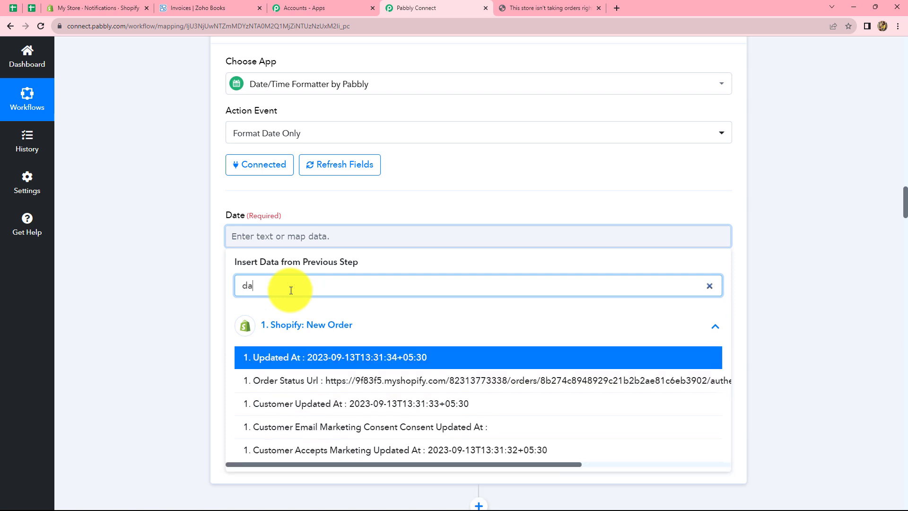
type("te")
left_click(283, 355)
scroll(294, 192, "down", 2)
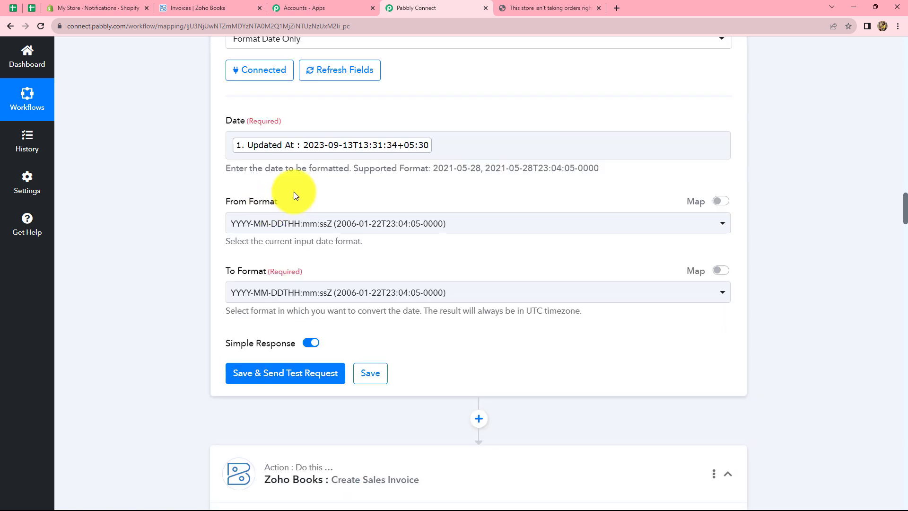
- Keep the full timestamp as input, output YYYY-MM-DD, and test to get 2023-09-13
left_click(301, 227)
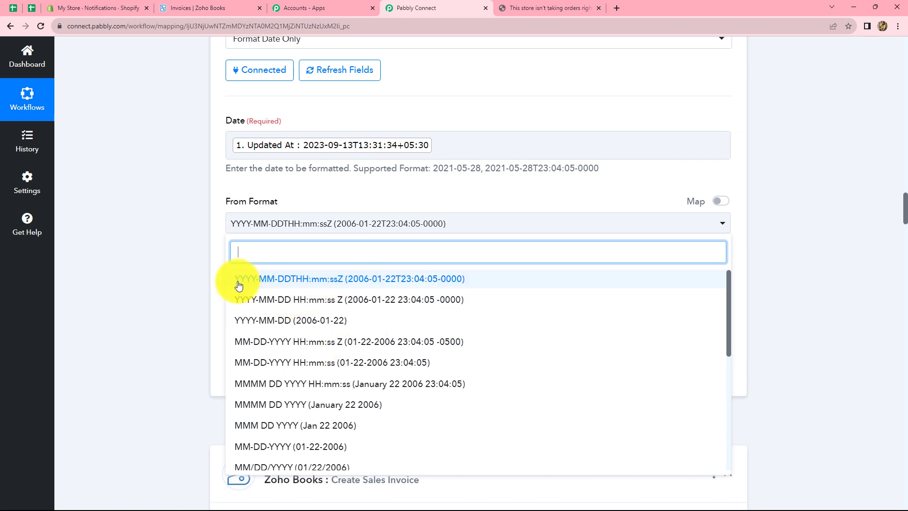
left_click(339, 280)
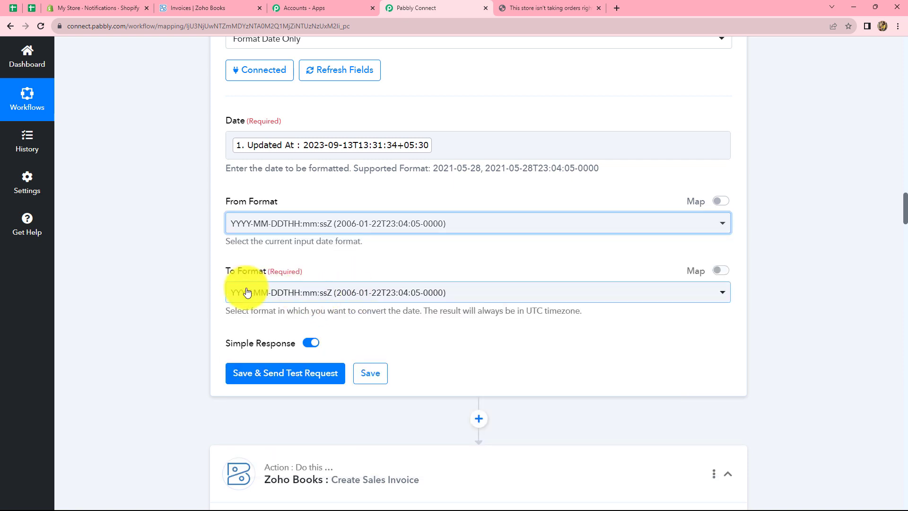
left_click(307, 291)
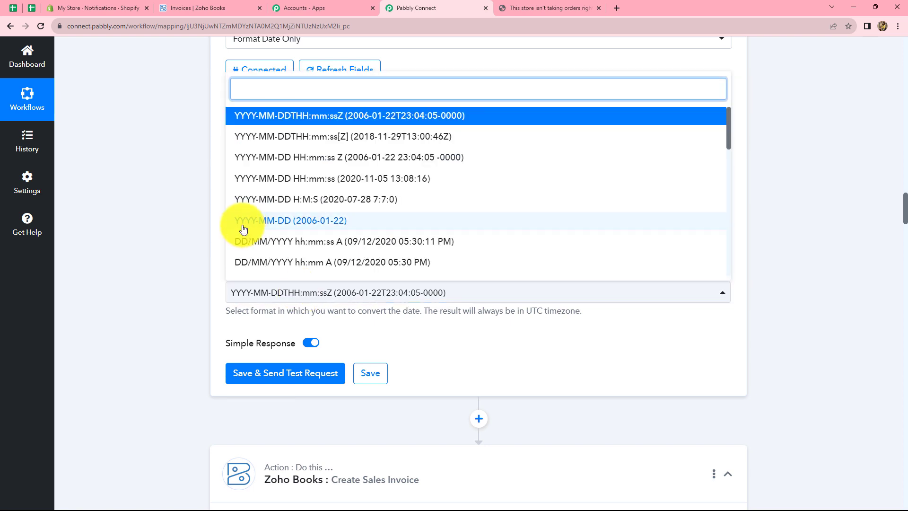
left_click(298, 230)
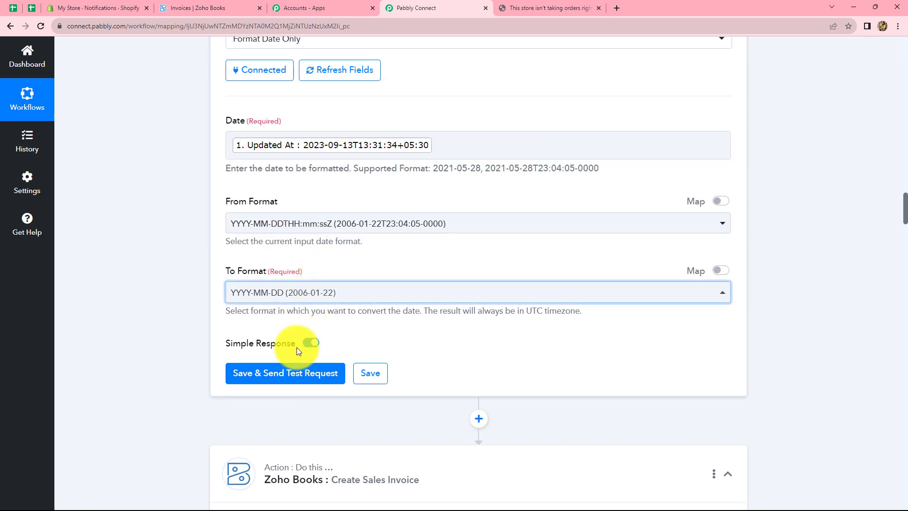
left_click(285, 377)
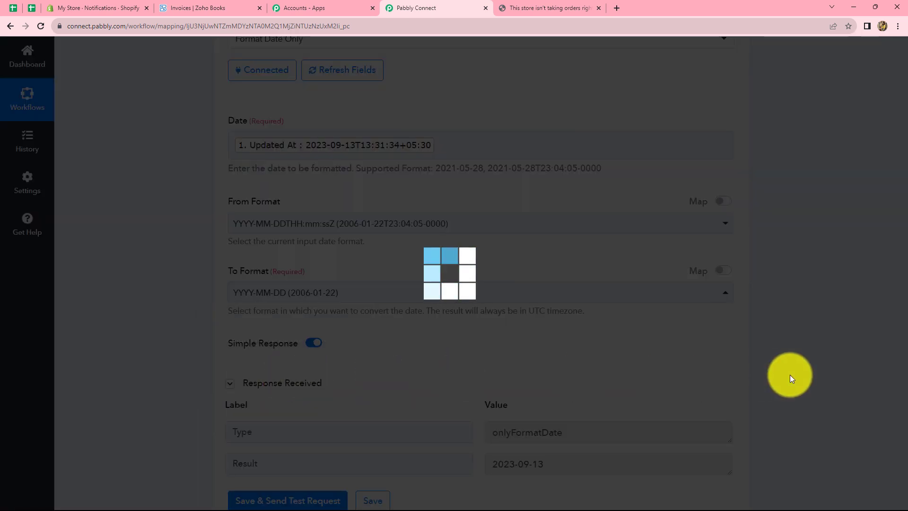
scroll(790, 374, "down", 4)
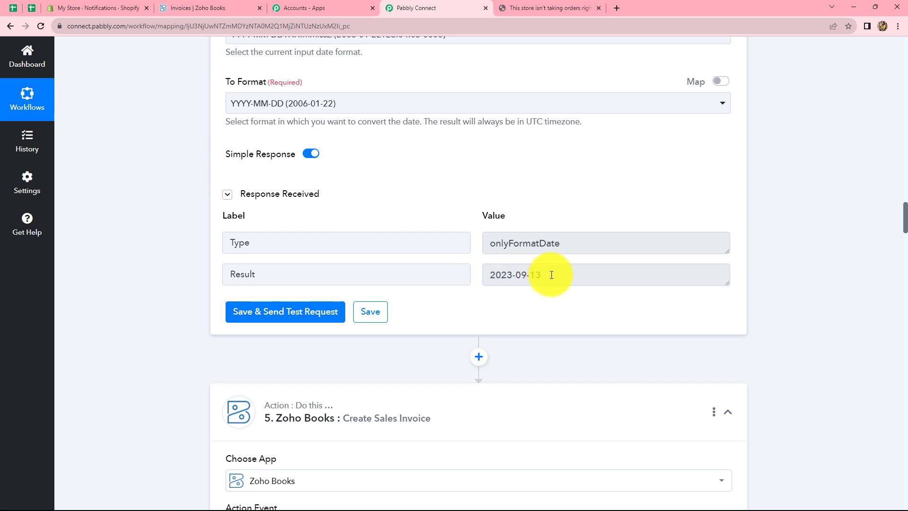
left_click_drag(545, 275, 486, 276)
left_click(768, 287)
- Switch the Create Sales Invoice step to the existing Zoho Books #2 connection and save
scroll(769, 287, "down", 9)
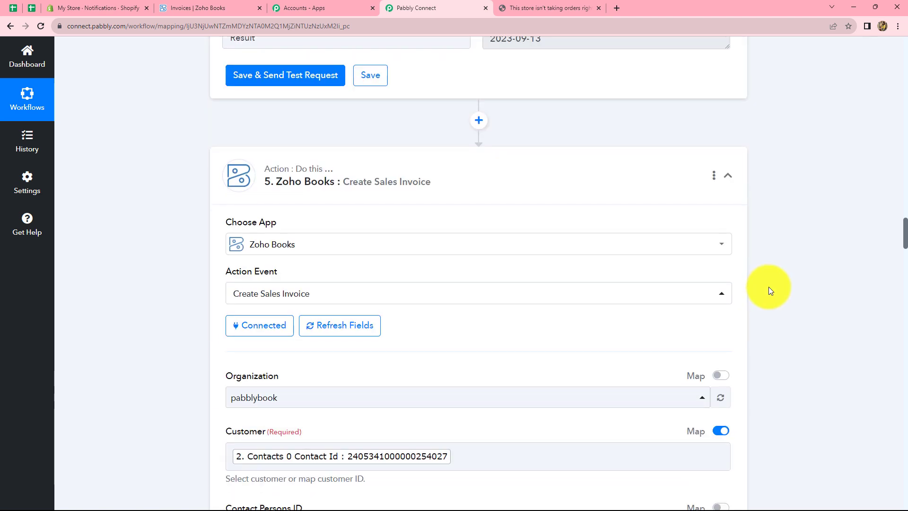
scroll(768, 287, "up", 5)
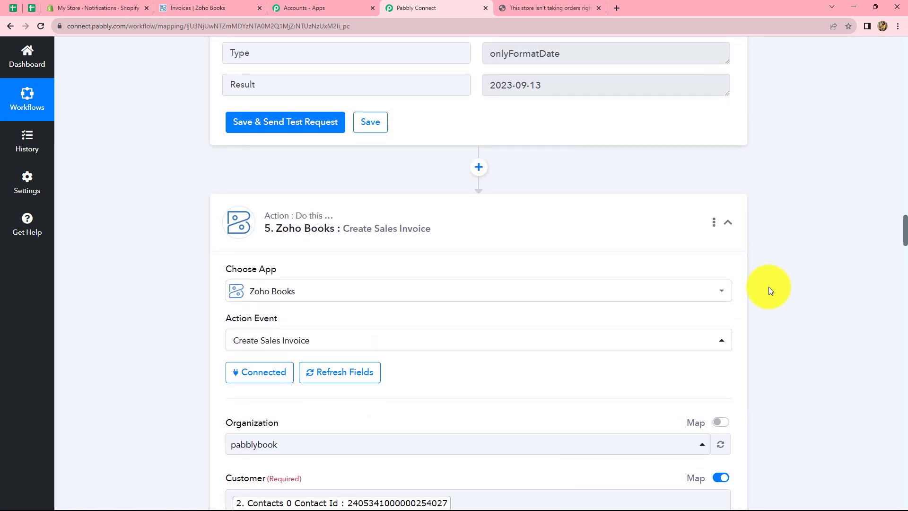
scroll(768, 287, "down", 6)
scroll(768, 287, "down", 8)
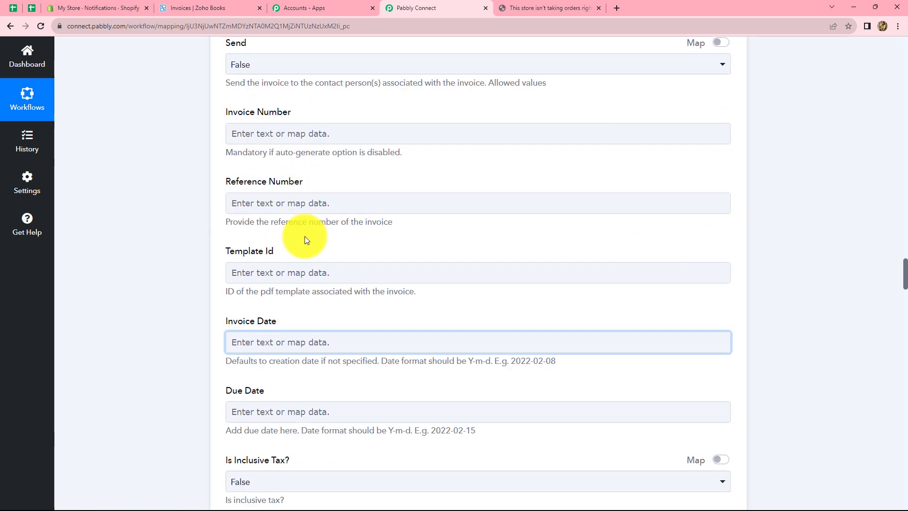
scroll(306, 241, "down", 3)
left_click(299, 203)
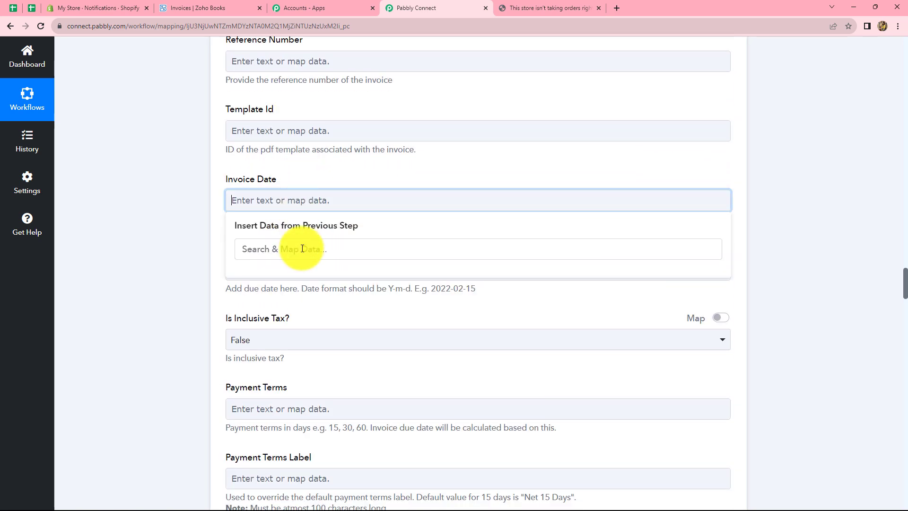
scroll(303, 235, "up", 15)
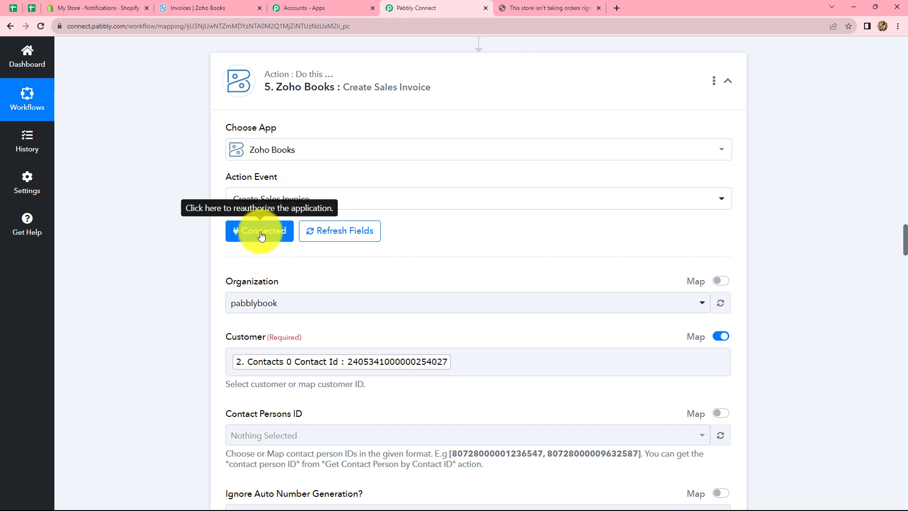
left_click(261, 232)
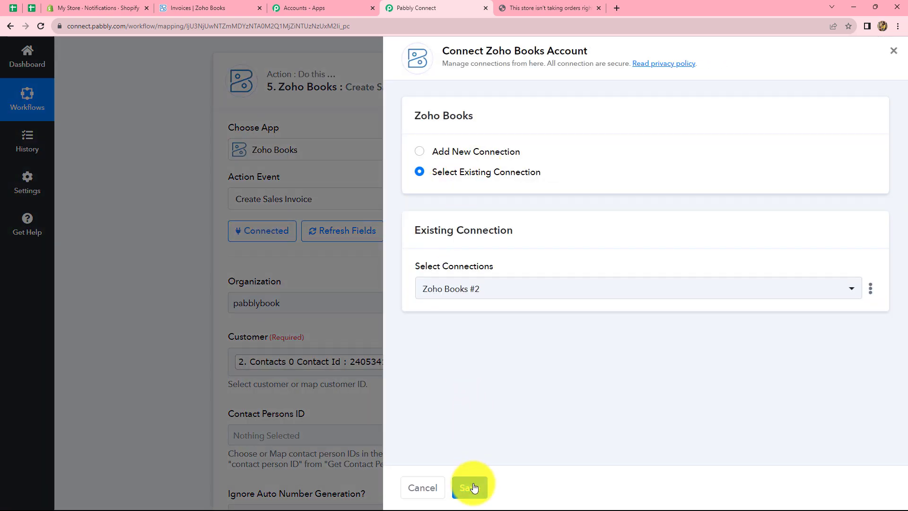
left_click(470, 488)
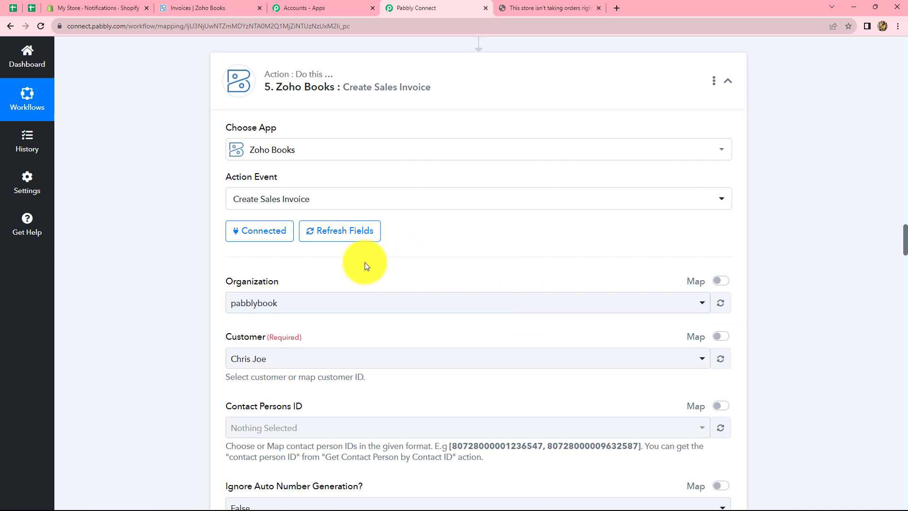
- Set Customer to map mode and map it to Find Customer's Contacts 0 Contact Id
scroll(403, 295, "down", 4)
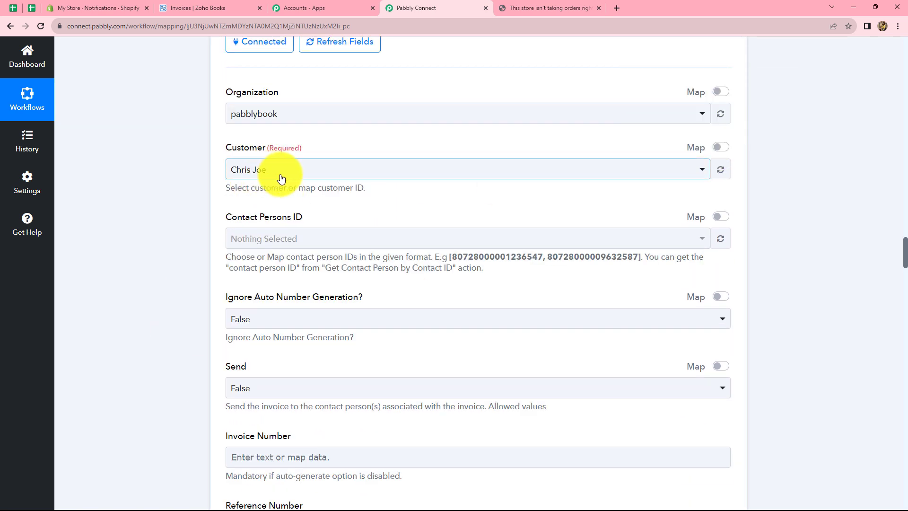
left_click(721, 147)
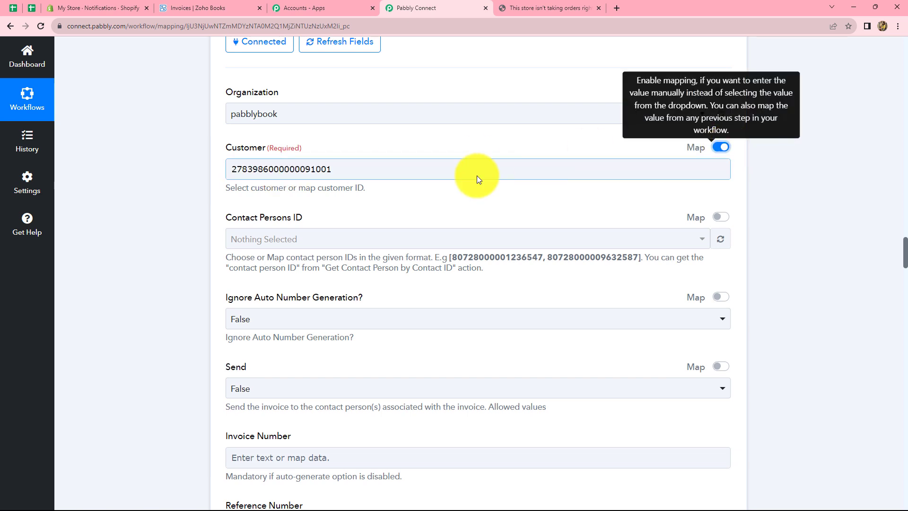
left_click(390, 170)
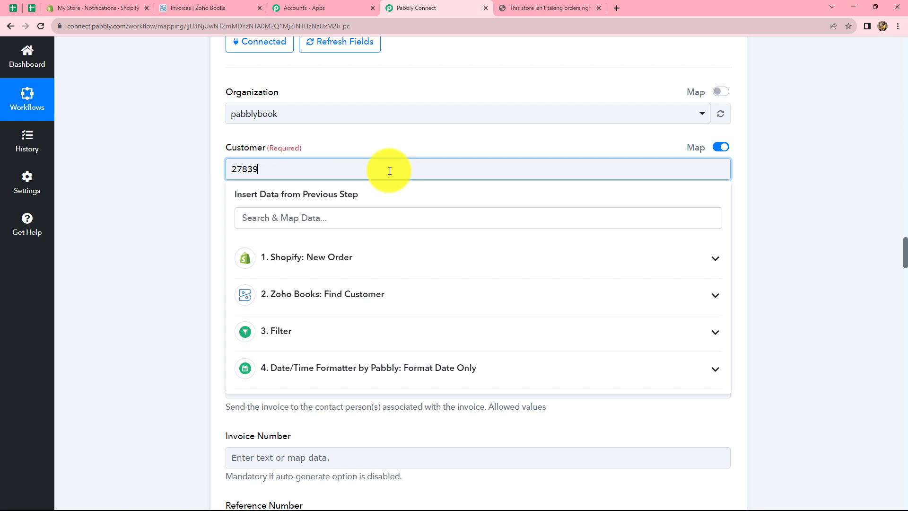
left_click(359, 305)
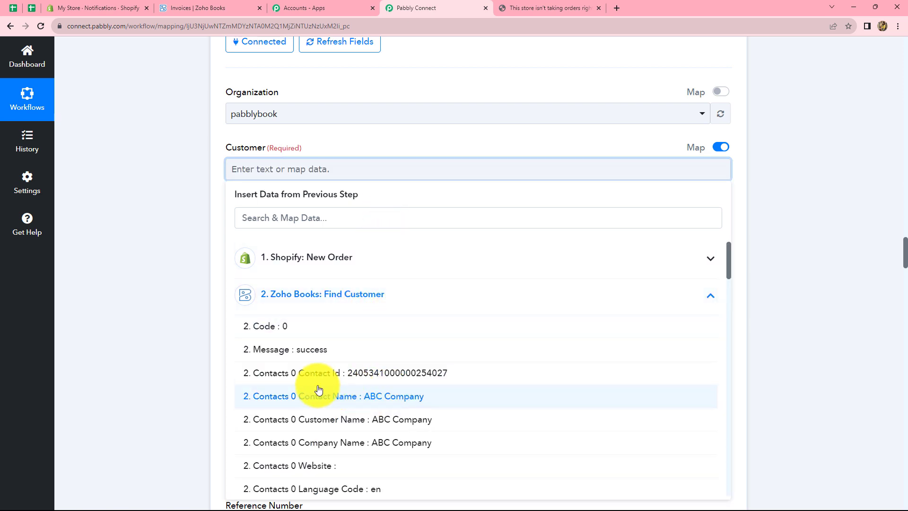
left_click(356, 382)
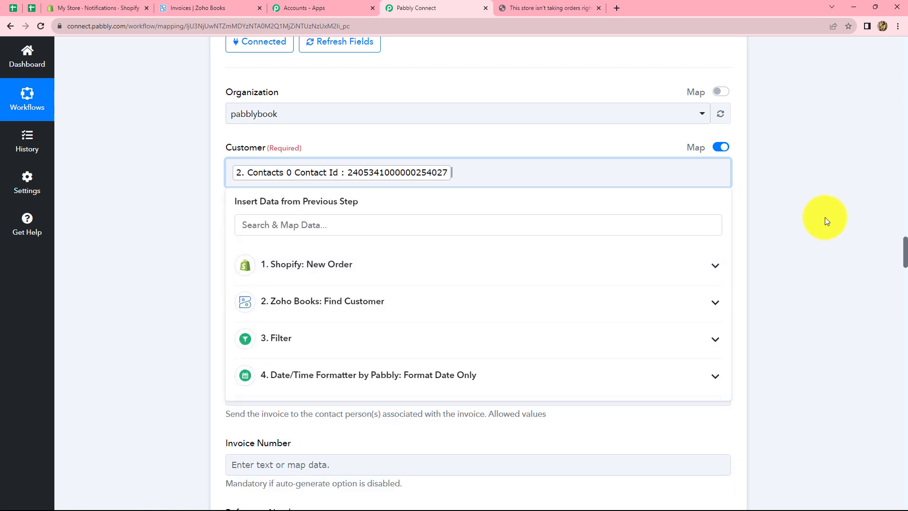
scroll(500, 237, "down", 4)
scroll(501, 237, "down", 4)
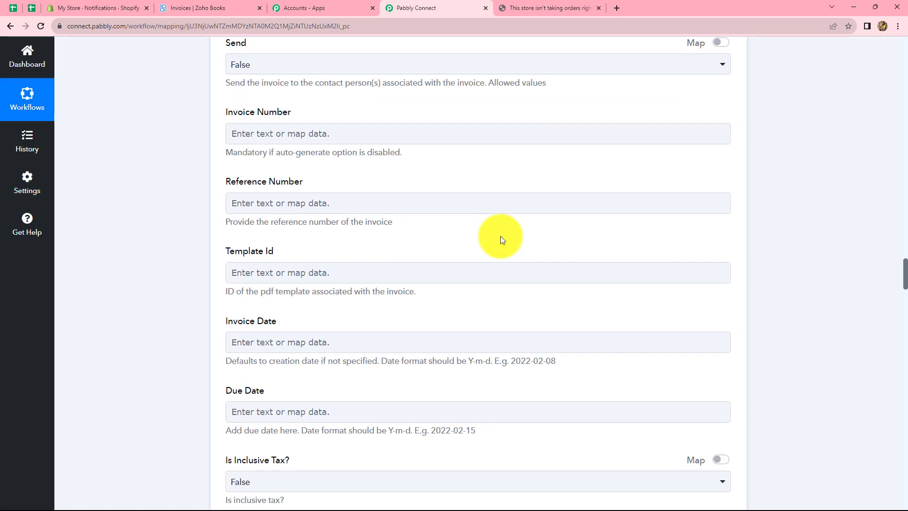
- Map Invoice Date to step 4's formatted Result (2023-09-13) and select the Exchange Rate field
left_click(294, 288)
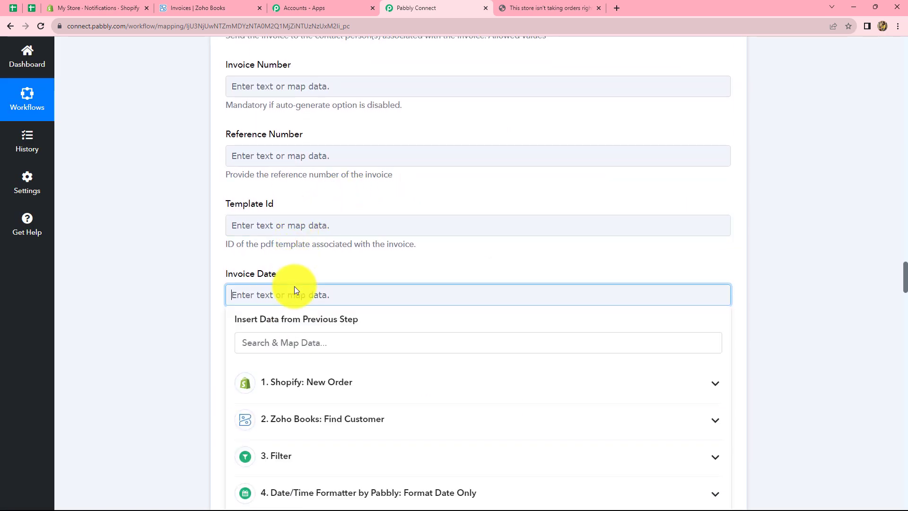
scroll(292, 289, "down", 2)
left_click(290, 406)
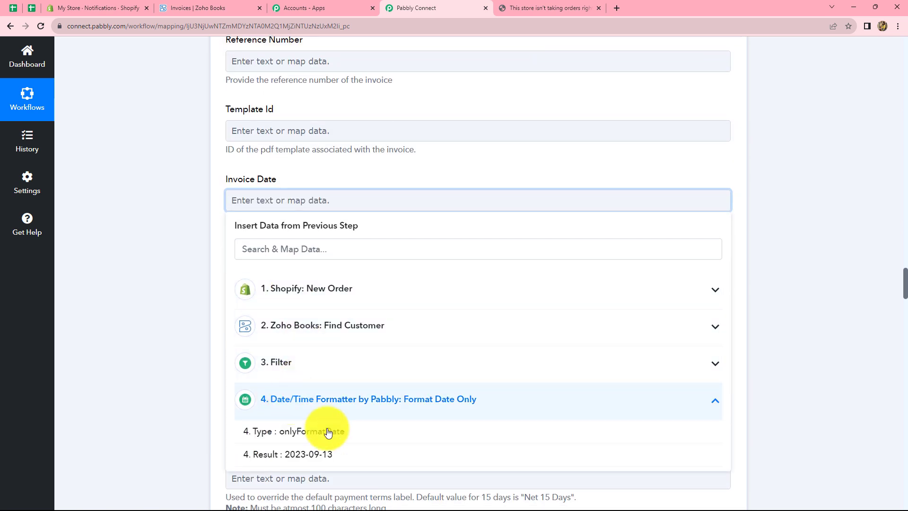
left_click(324, 457)
scroll(239, 274, "down", 3)
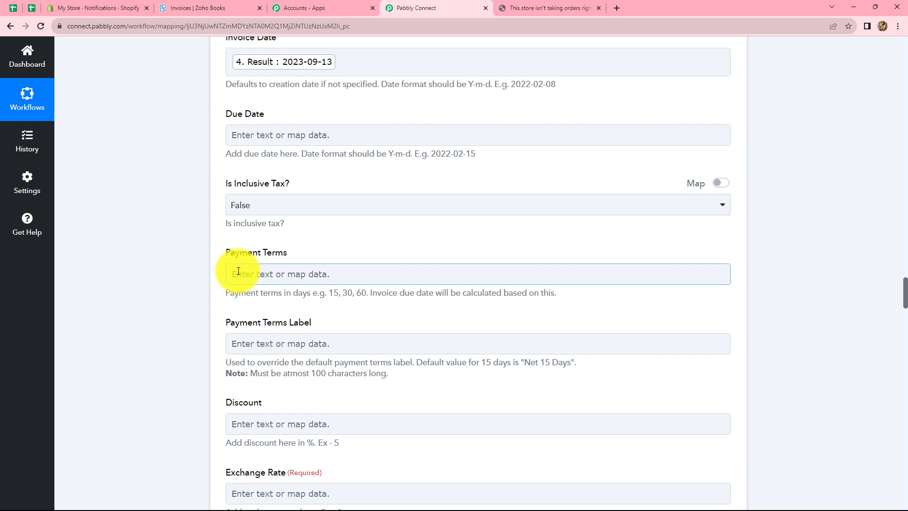
scroll(238, 271, "down", 2)
scroll(239, 270, "down", 3)
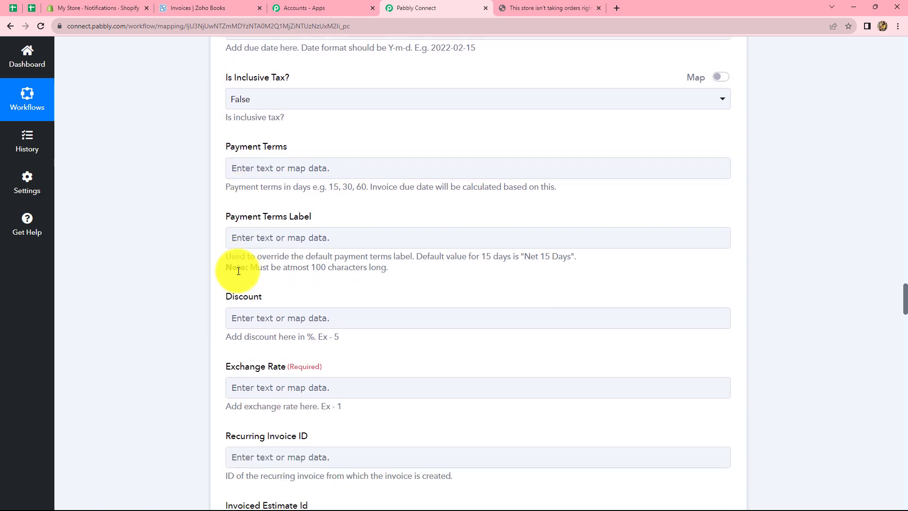
left_click(269, 256)
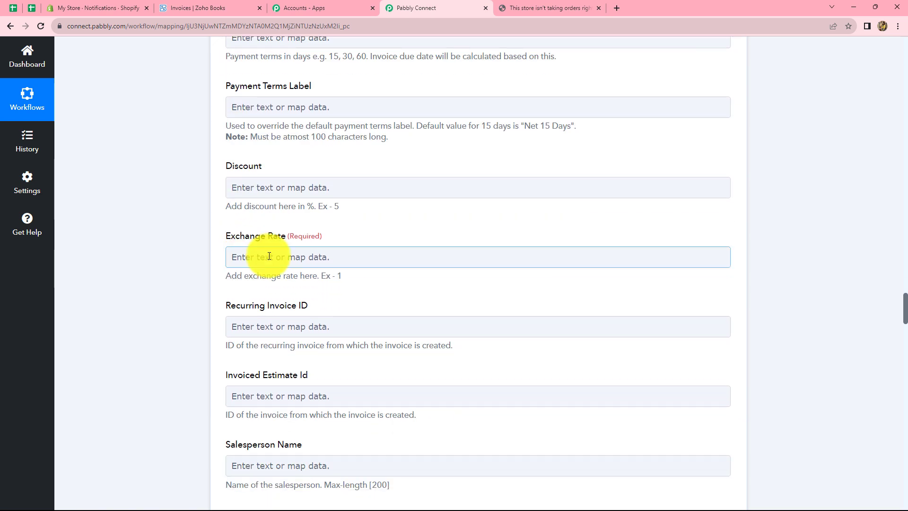
left_click(270, 256)
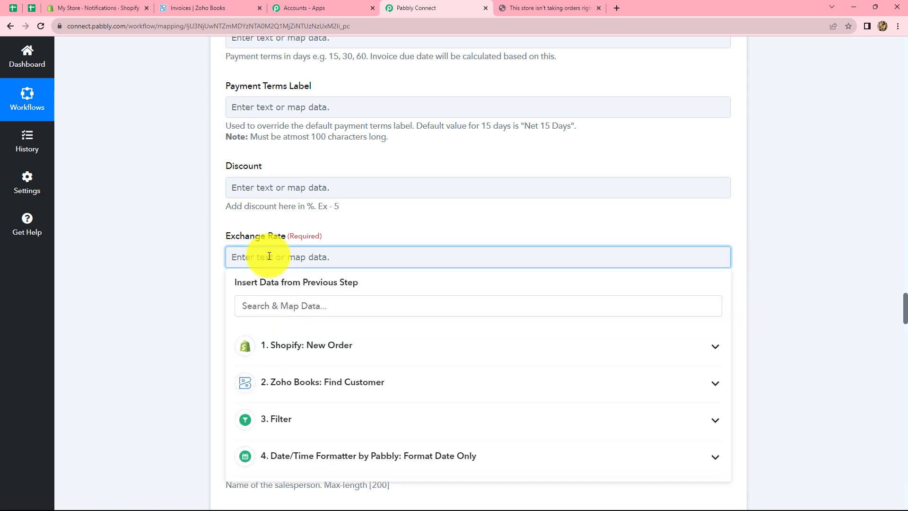
- Enter 1 as the Exchange Rate
type("1")
left_click(782, 239)
scroll(259, 156, "down", 8)
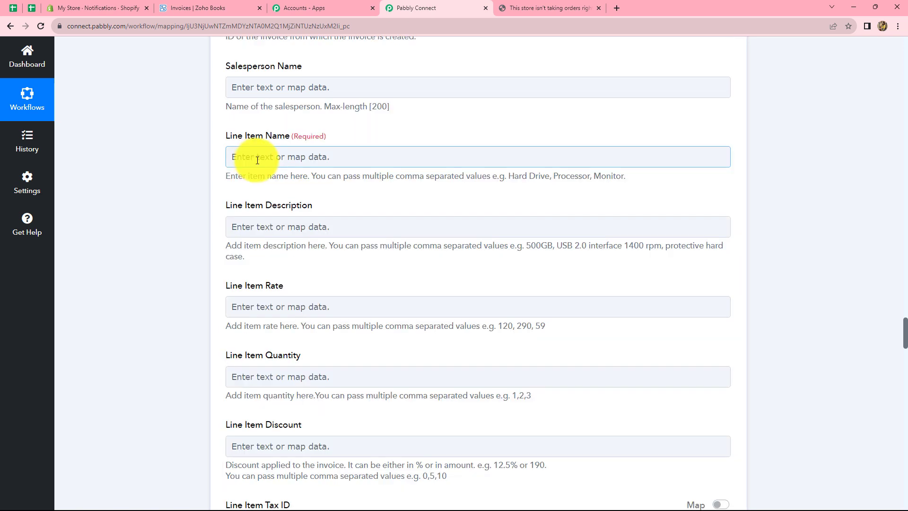
scroll(313, 200, "up", 3)
scroll(314, 199, "down", 3)
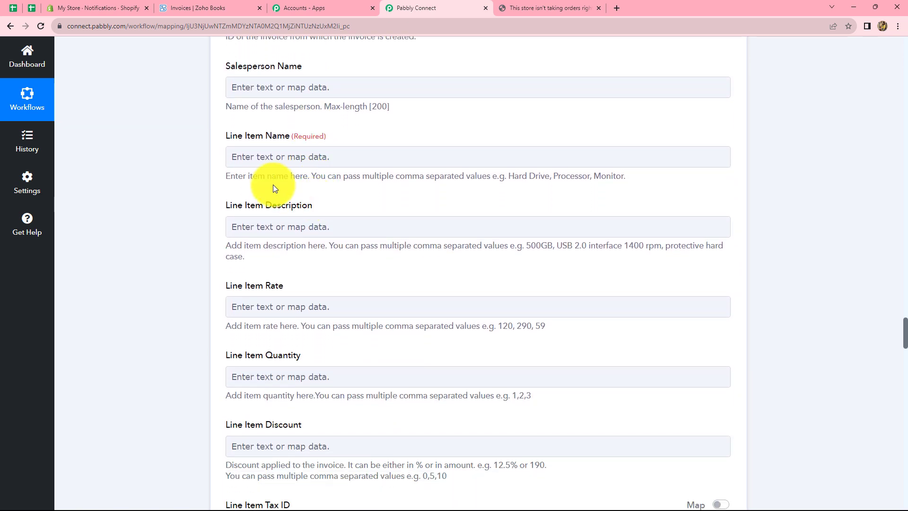
- Map the ordered product's title into Line Item Name, leaving Line Item Description empty
left_click(251, 160)
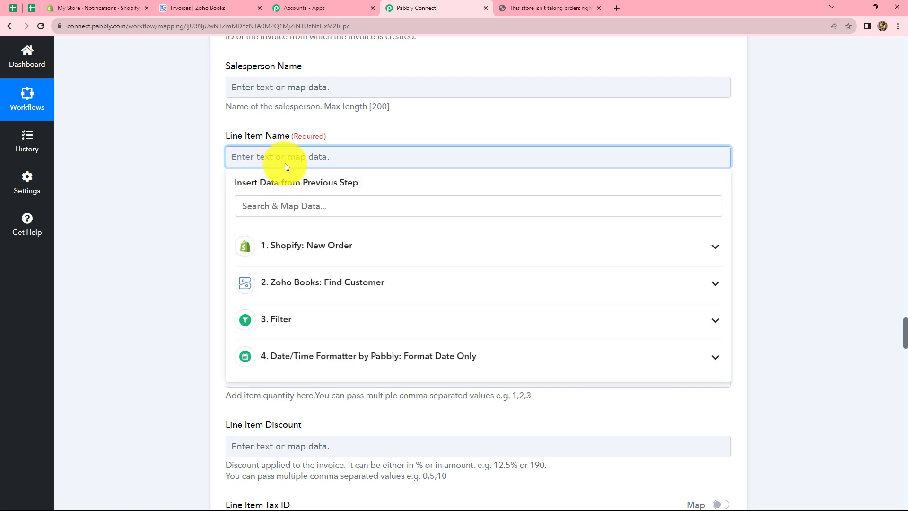
left_click(310, 259)
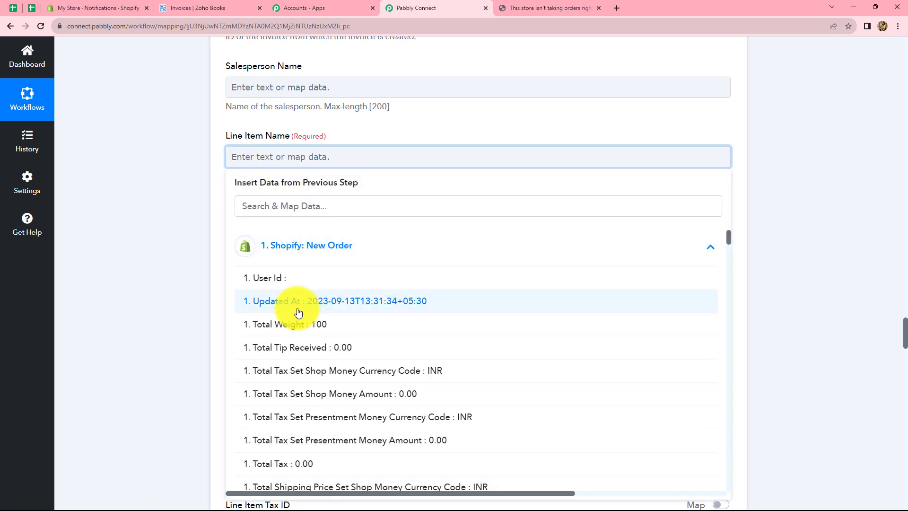
left_click(286, 203)
type("item")
scroll(362, 384, "down", 4)
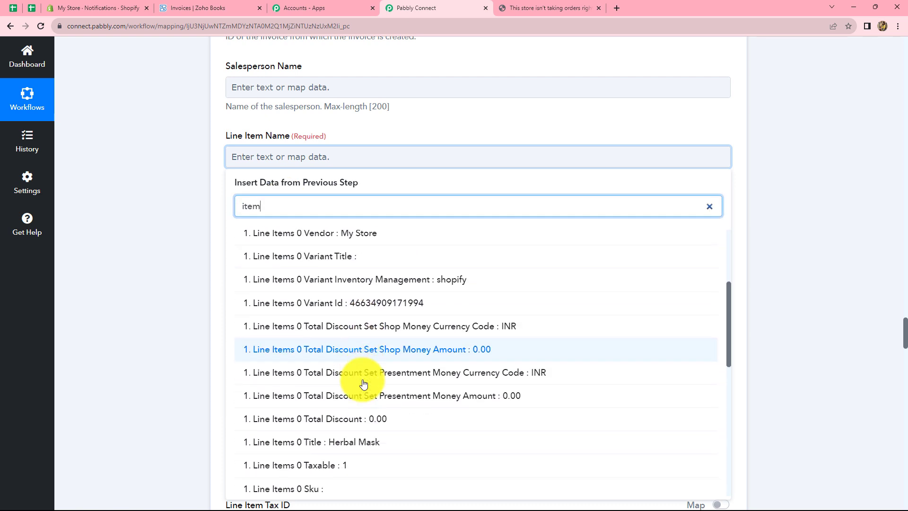
scroll(363, 384, "down", 2)
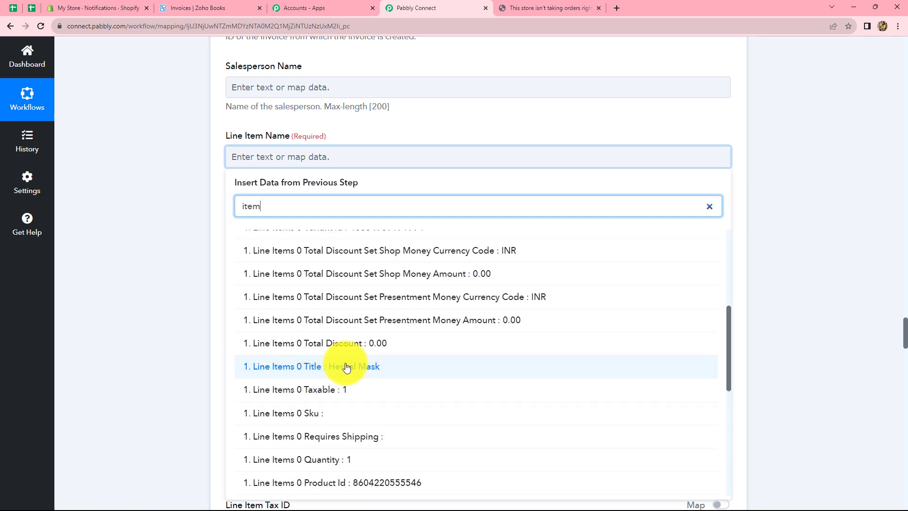
left_click(347, 367)
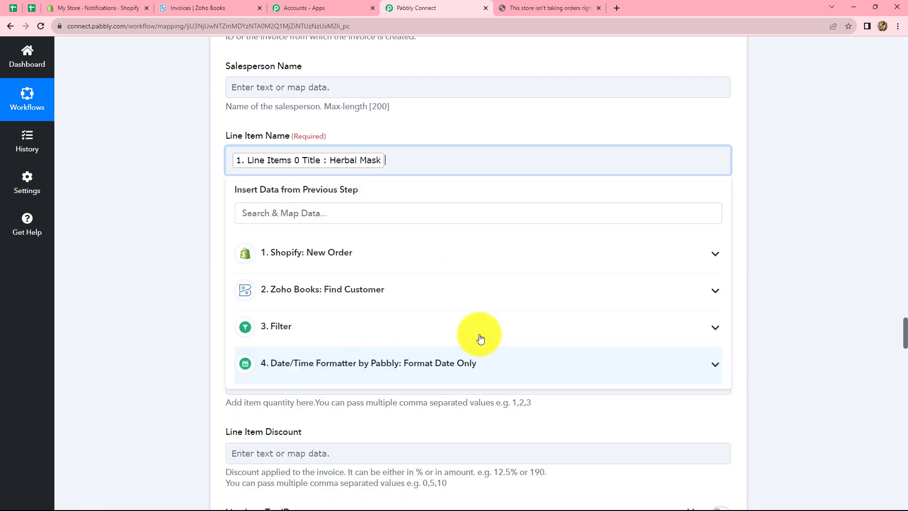
scroll(243, 94, "down", 3)
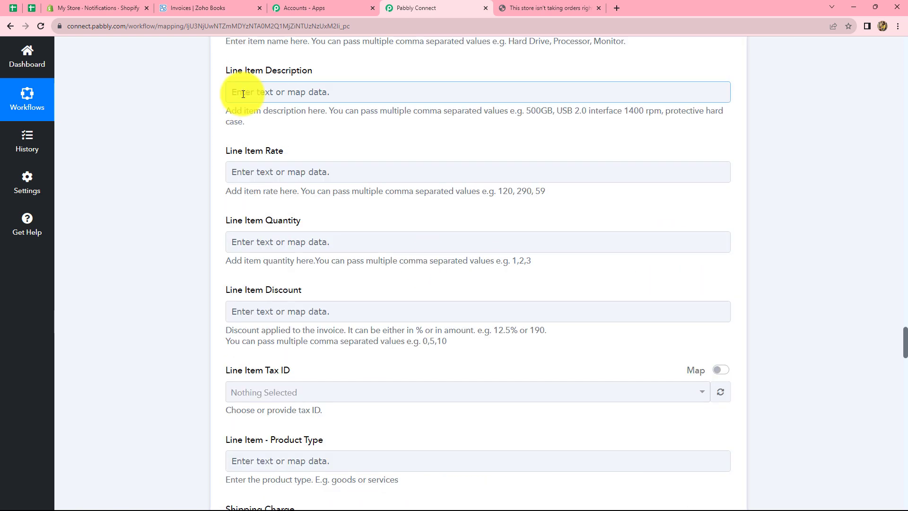
left_click(243, 94)
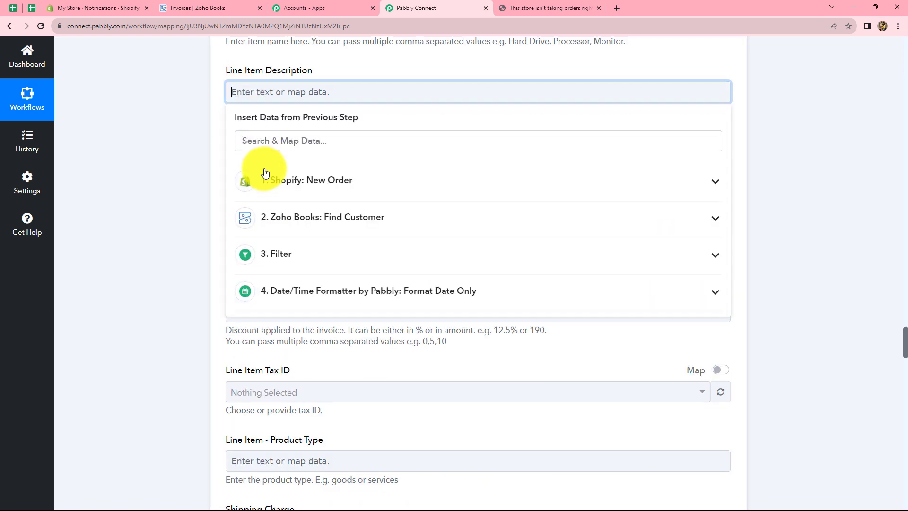
left_click(195, 157)
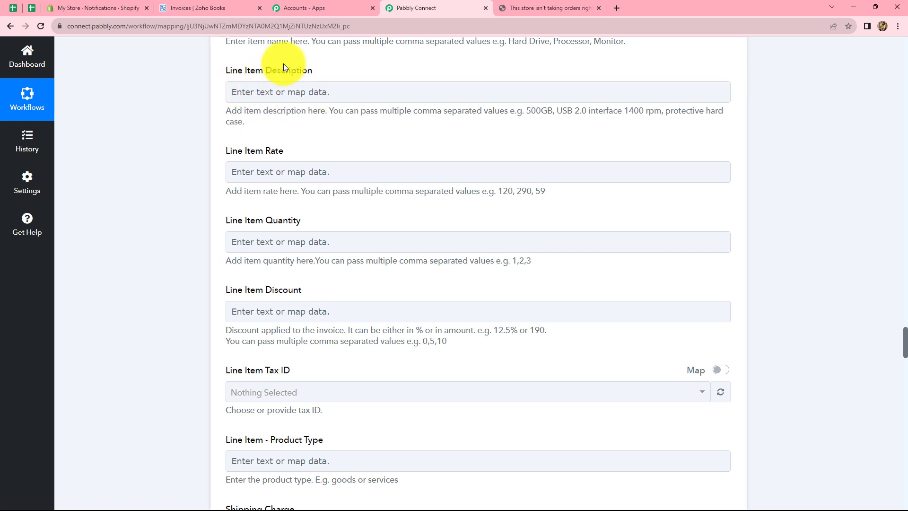
scroll(291, 134, "down", 1)
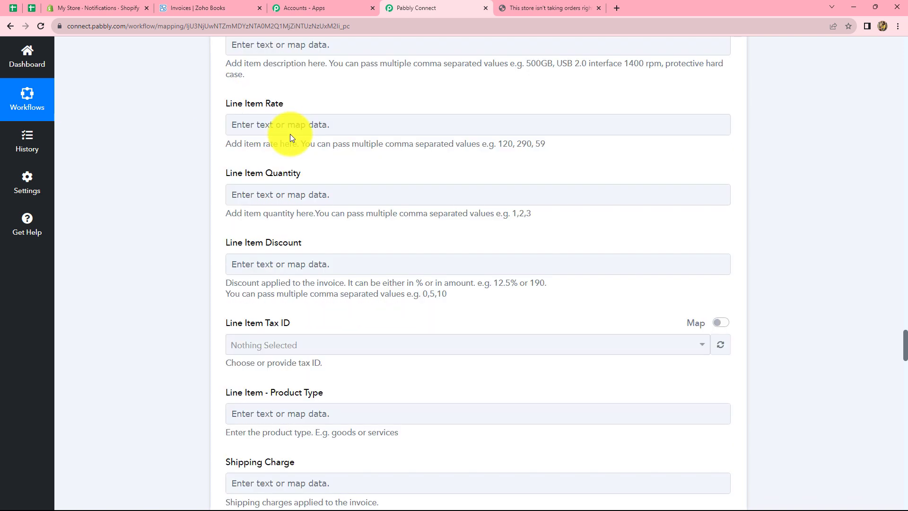
- Map Total Price Set Shop Money Amount (100.00) into Line Item Rate
left_click(266, 124)
left_click(268, 171)
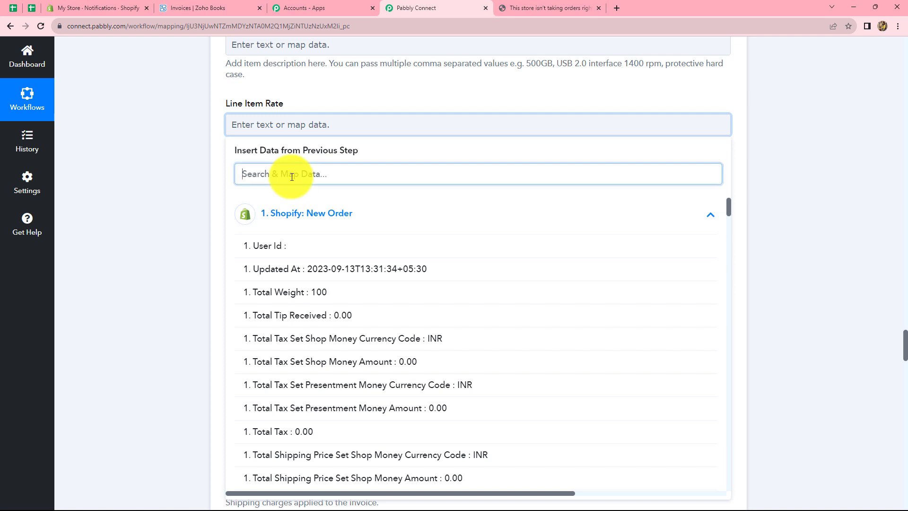
type("amoun")
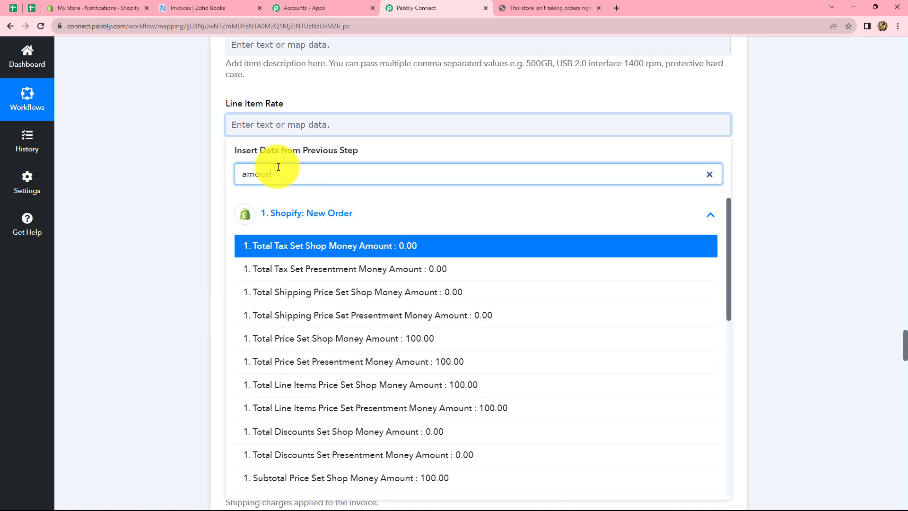
left_click(424, 346)
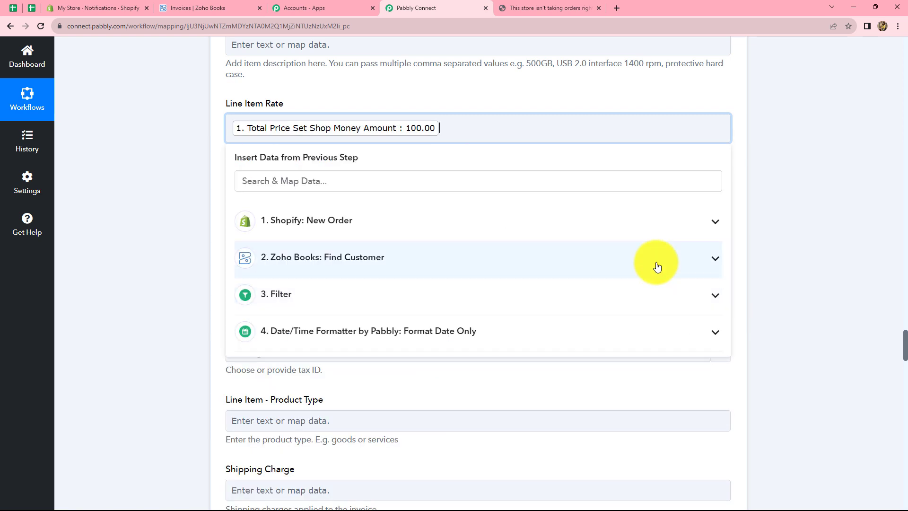
left_click(790, 246)
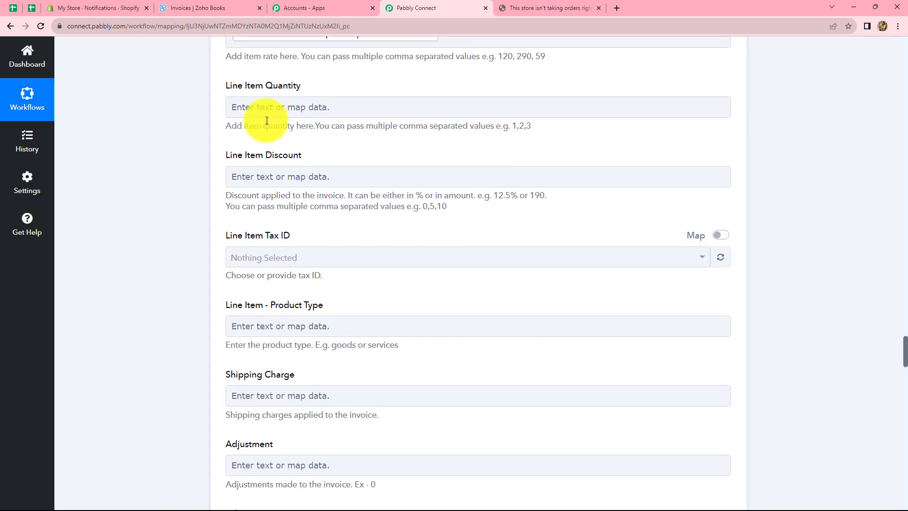
- Map Line Items 0 Fulfillable Quantity (1) into Line Item Quantity
left_click(263, 108)
left_click(261, 197)
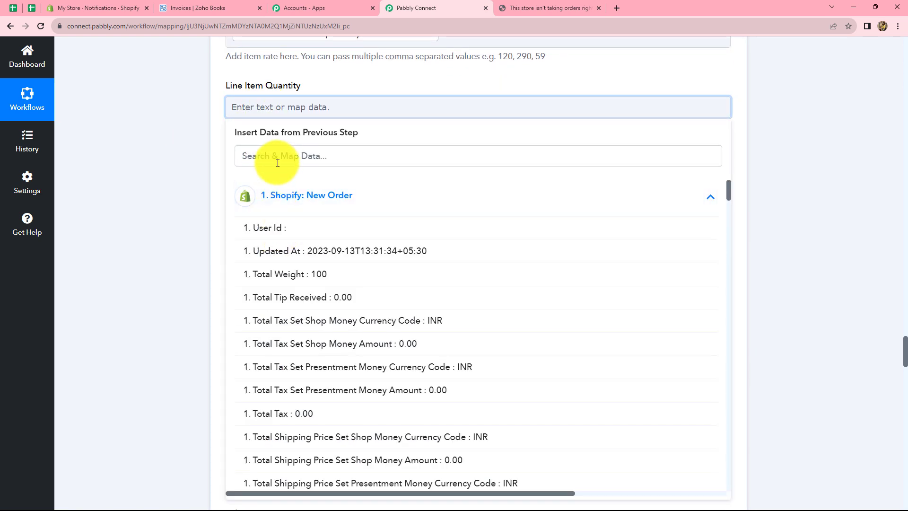
left_click(278, 157)
type("quan")
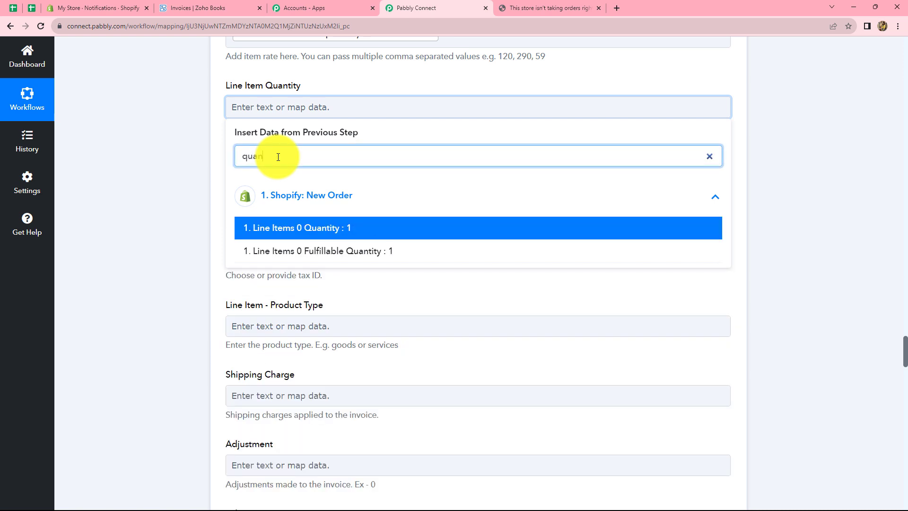
left_click(290, 251)
scroll(382, 238, "down", 6)
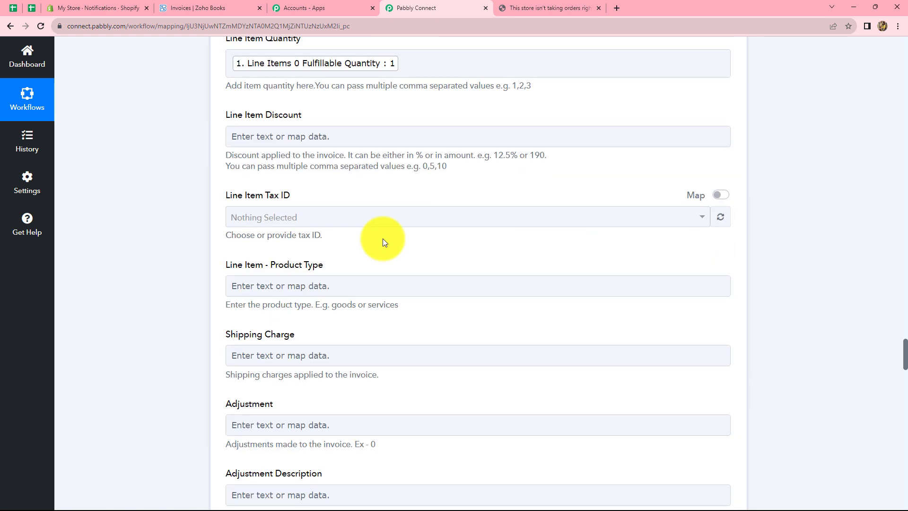
scroll(382, 239, "down", 13)
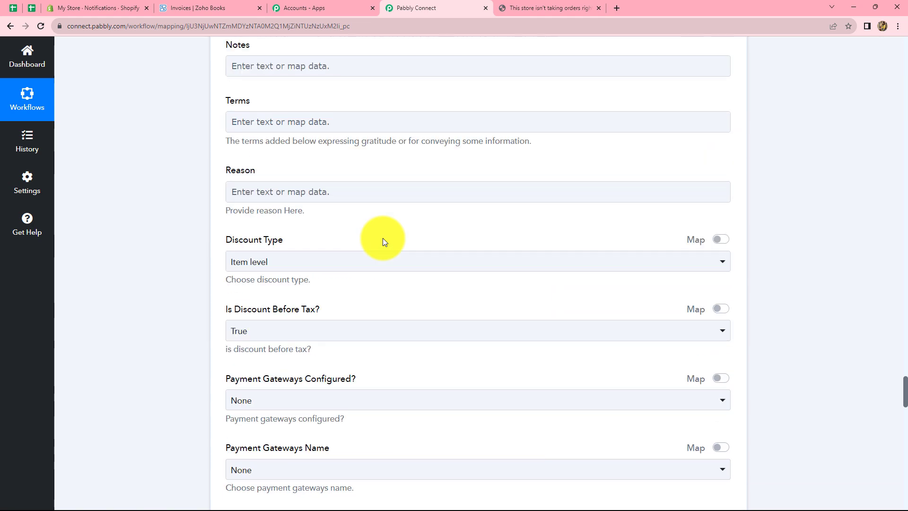
scroll(383, 242, "down", 18)
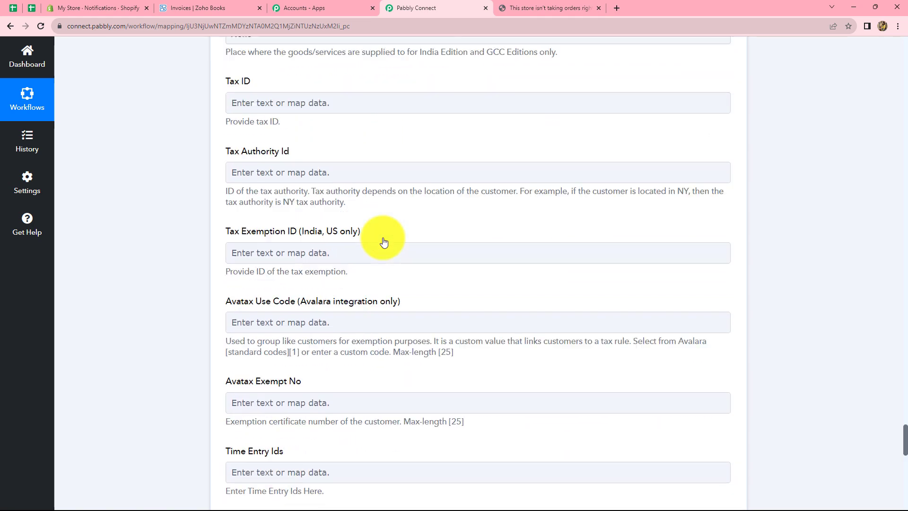
scroll(382, 238, "down", 5)
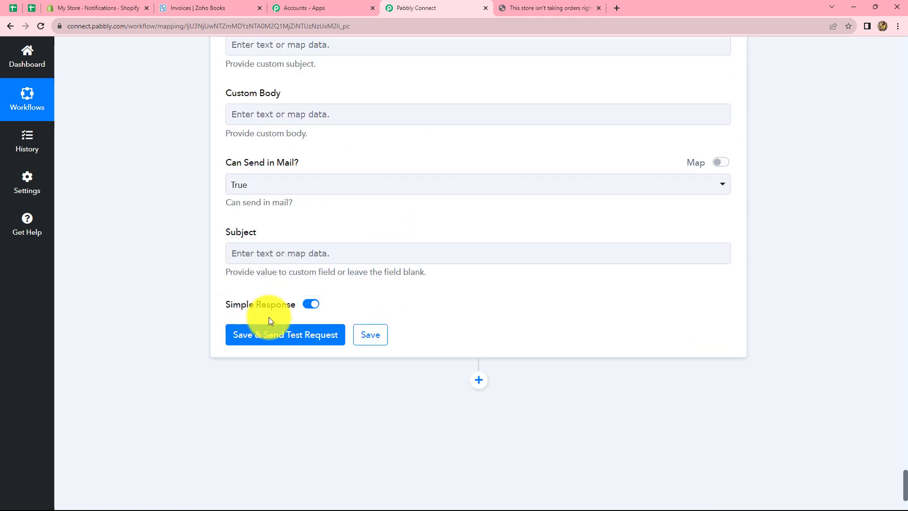
- Test the invoice step, confirm 'The invoice has been created.', and go to Zoho Books invoices
left_click(270, 335)
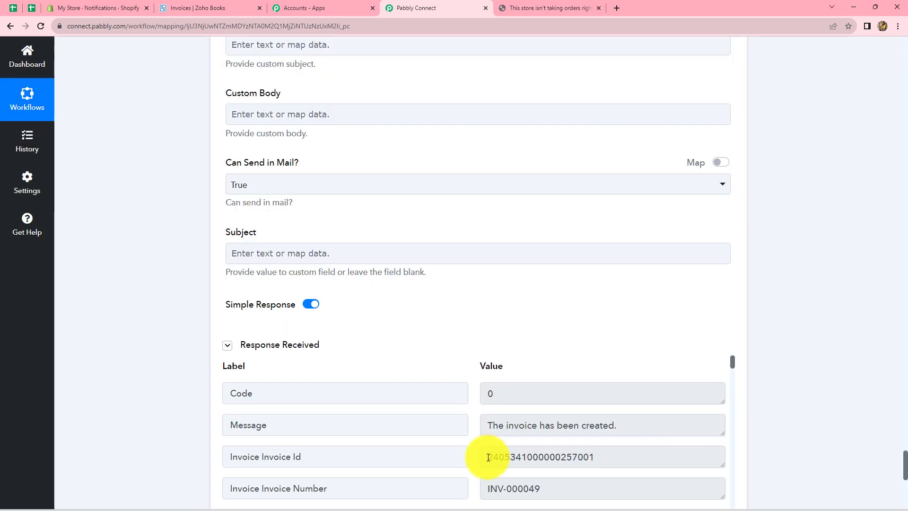
left_click_drag(483, 457, 615, 445)
left_click(626, 423)
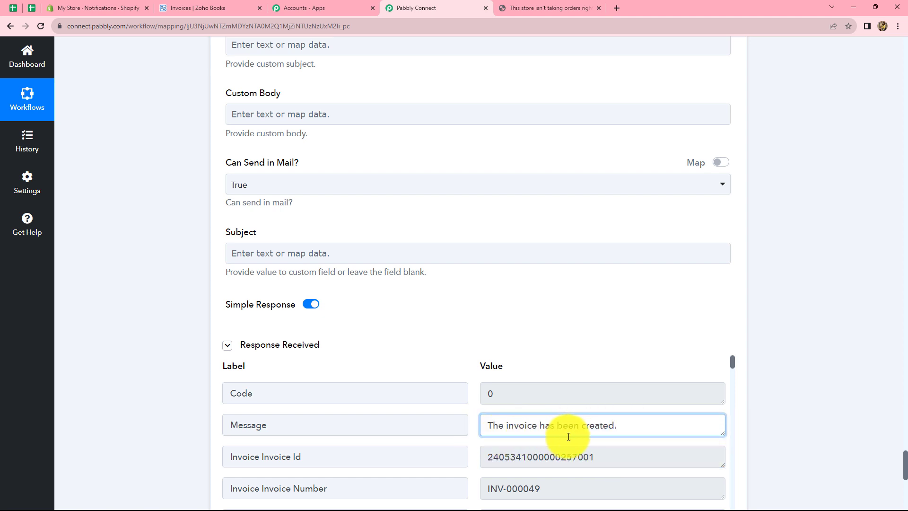
left_click(184, 11)
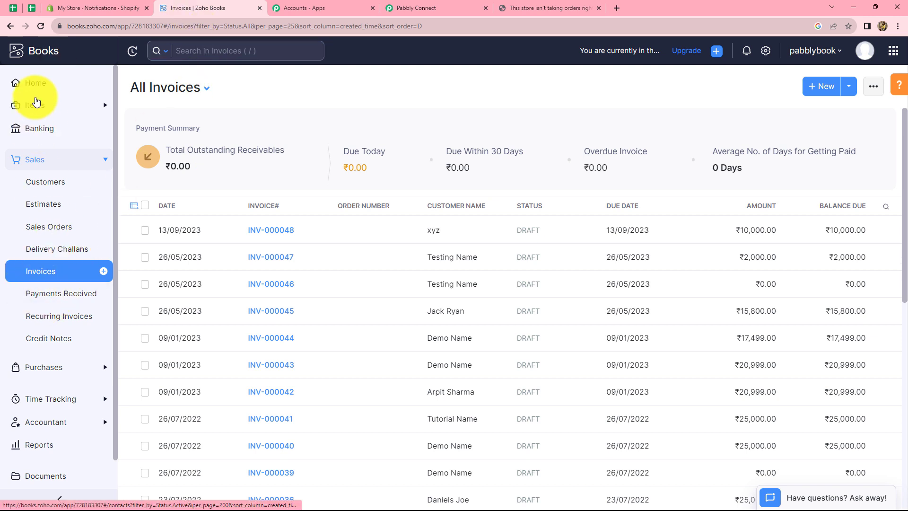
- Reload Zoho Books invoices and review draft INV-000049 for ABC Company (Herbal Mask, ₹100)
left_click(34, 43)
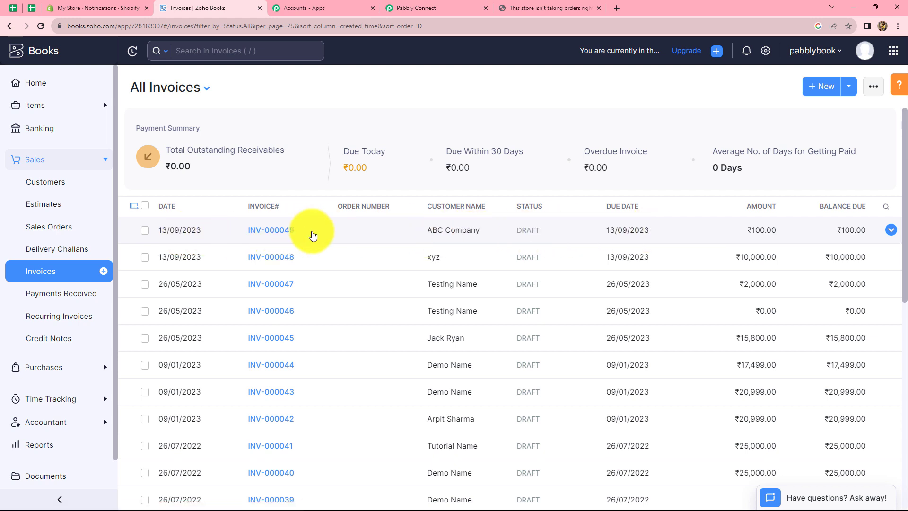
left_click(273, 231)
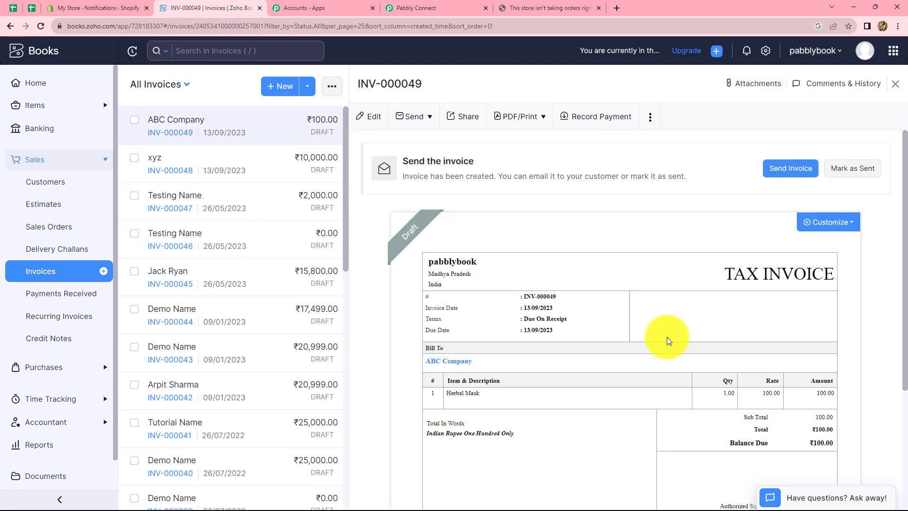
scroll(661, 339, "down", 2)
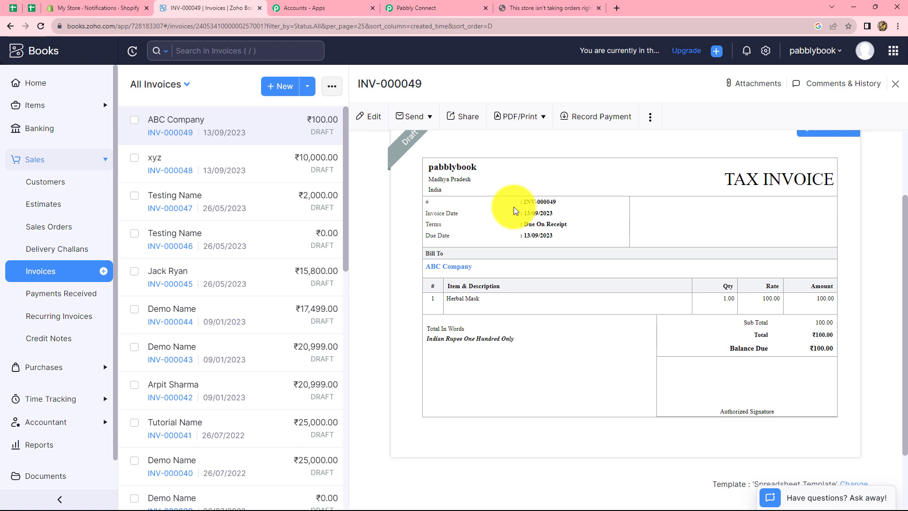
left_click(410, 4)
- Scroll through the 'Create Zoho Books Invoice for Shopify orders' workflow to review its five steps
scroll(730, 247, "up", 1)
scroll(730, 247, "up", 20)
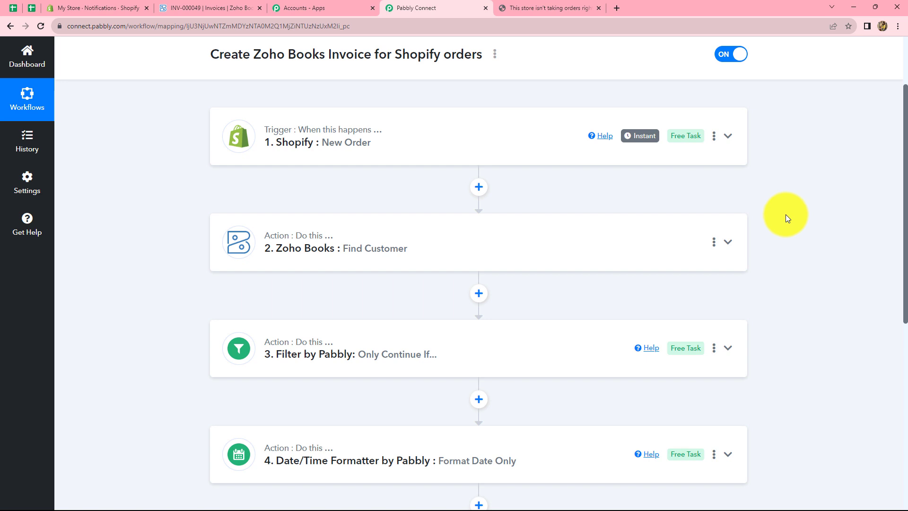
scroll(786, 214, "down", 3)
scroll(785, 214, "up", 2)
scroll(785, 214, "up", 1)
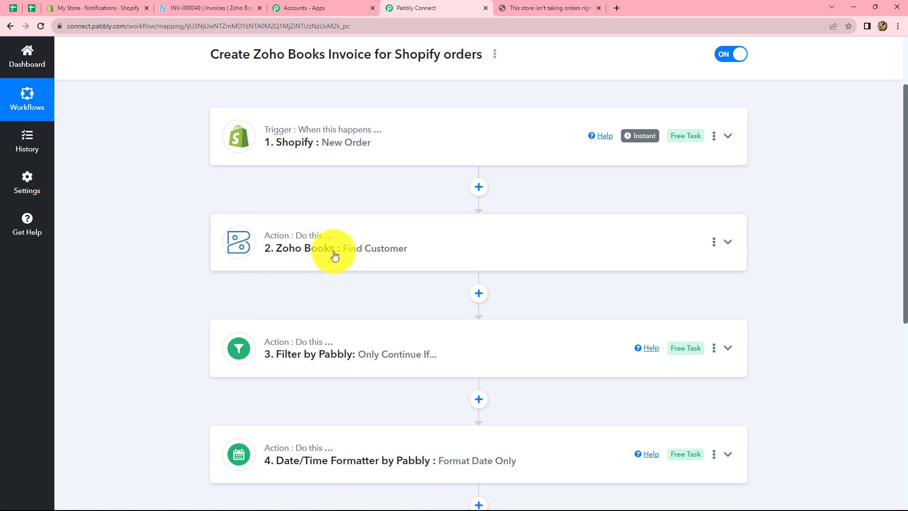
scroll(334, 256, "down", 2)
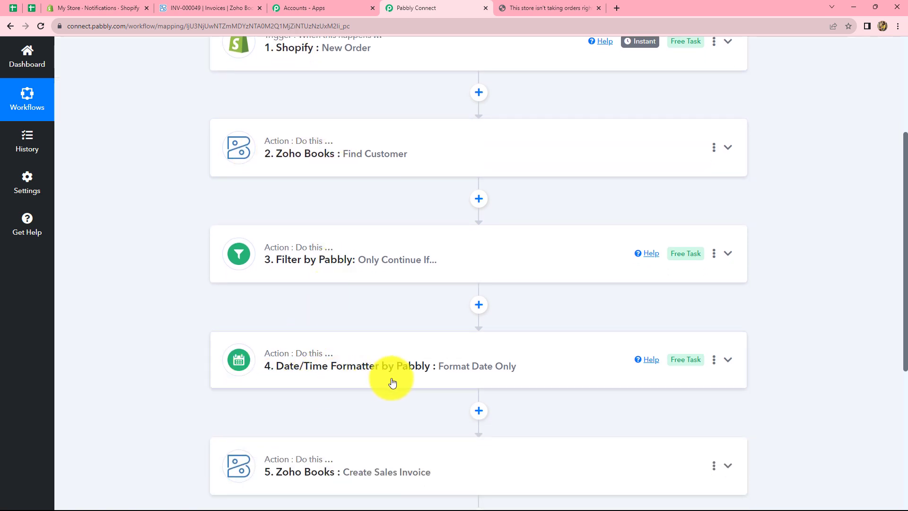
scroll(422, 360, "down", 3)
scroll(422, 362, "up", 2)
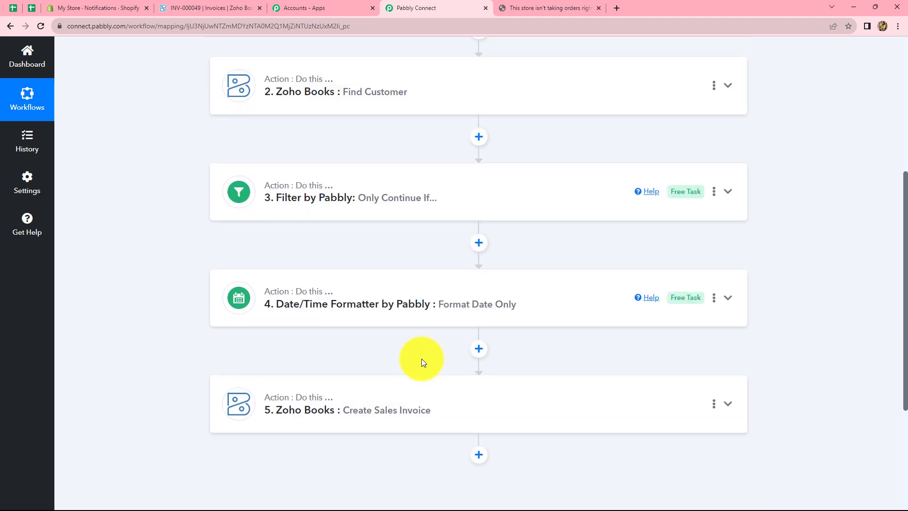
scroll(421, 359, "up", 3)
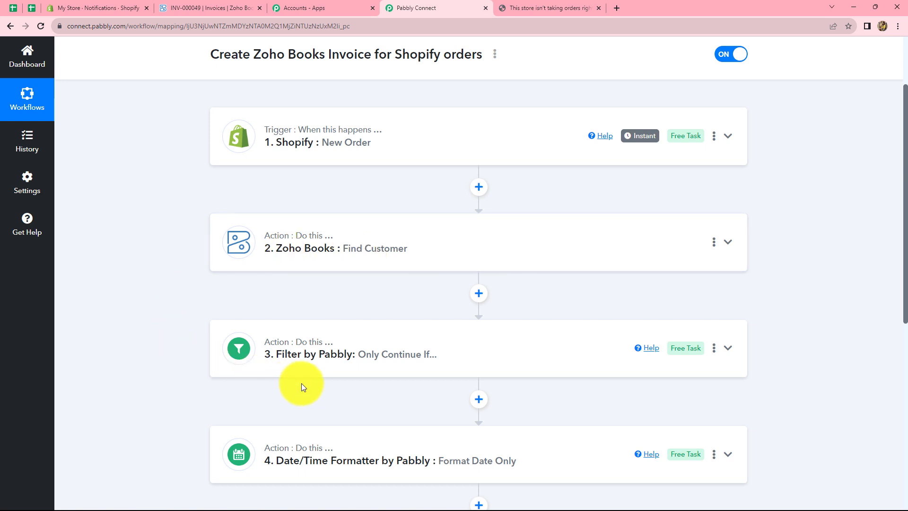
scroll(301, 383, "down", 3)
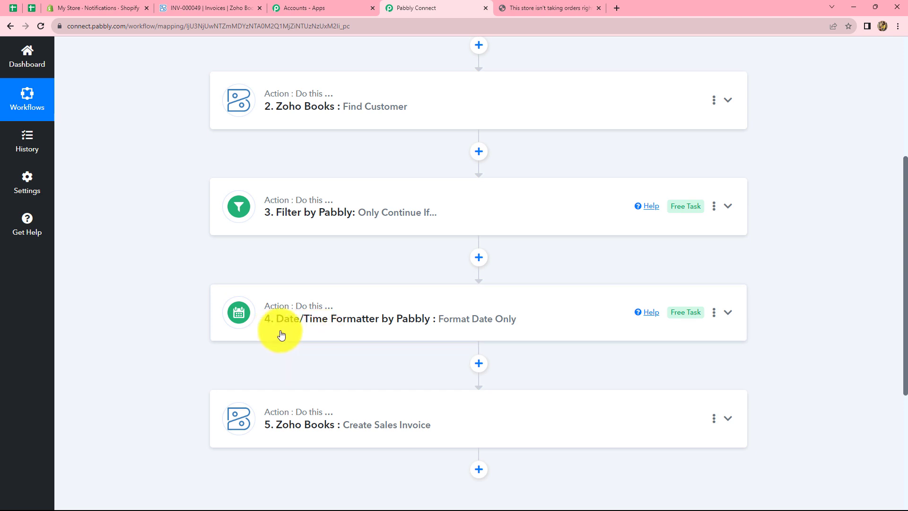
scroll(316, 185, "up", 1)
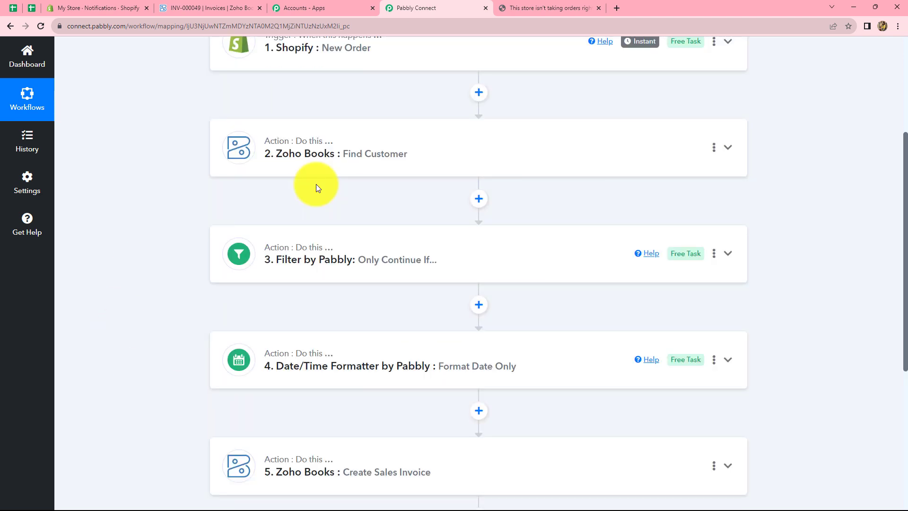
scroll(318, 189, "up", 3)
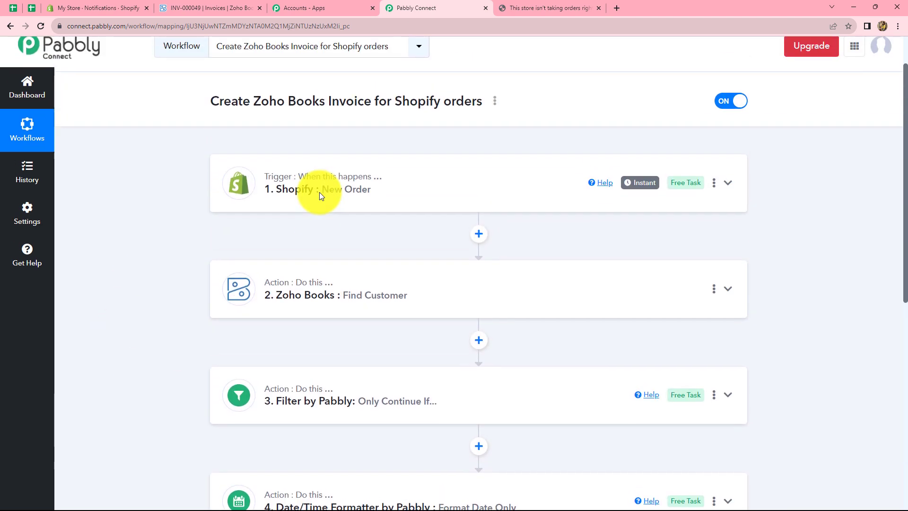
scroll(320, 192, "down", 3)
scroll(320, 197, "down", 2)
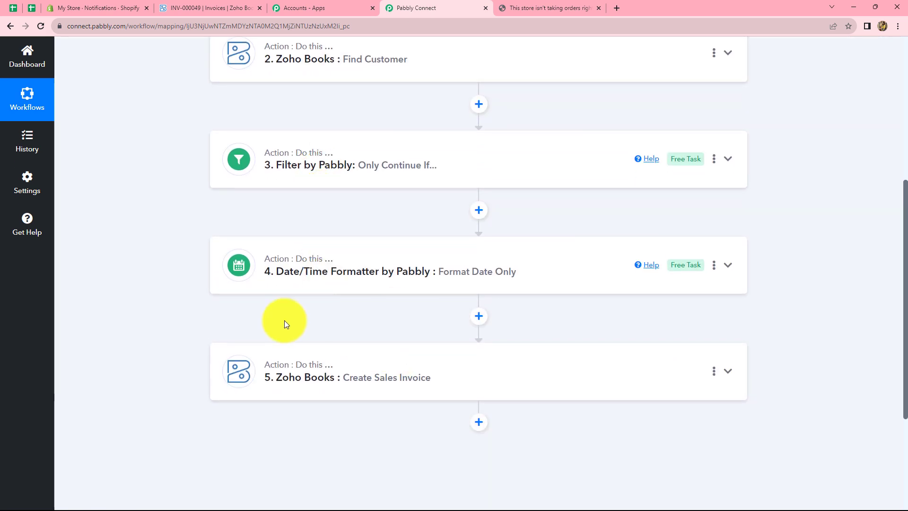